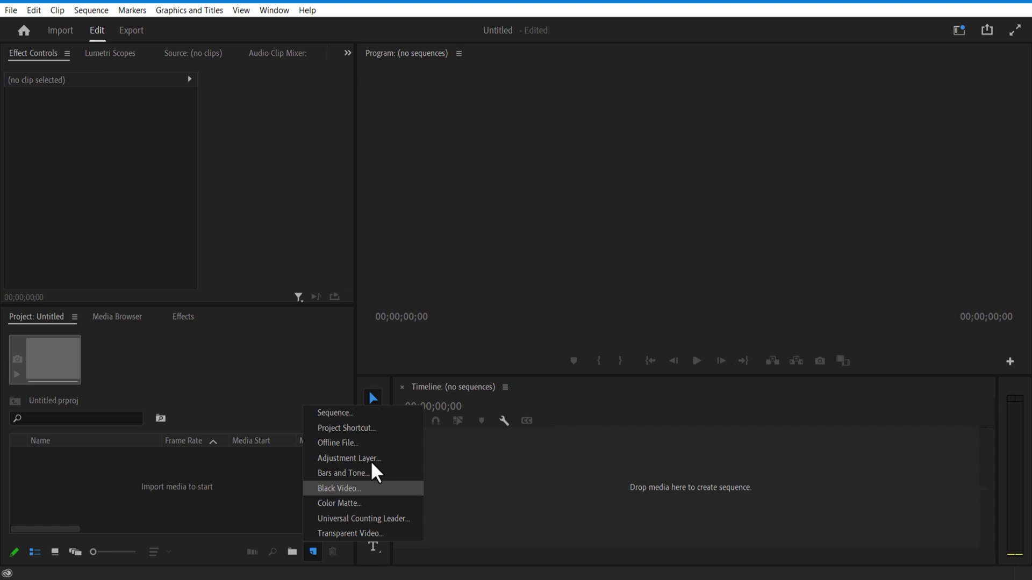
# Step: Create the new sequence Sequence 02 with a custom vertical frame size and import the 2791669-uhd_2160_3840_25fps.mp4 clip
pyautogui.click(348, 413)
pyautogui.click(381, 46)
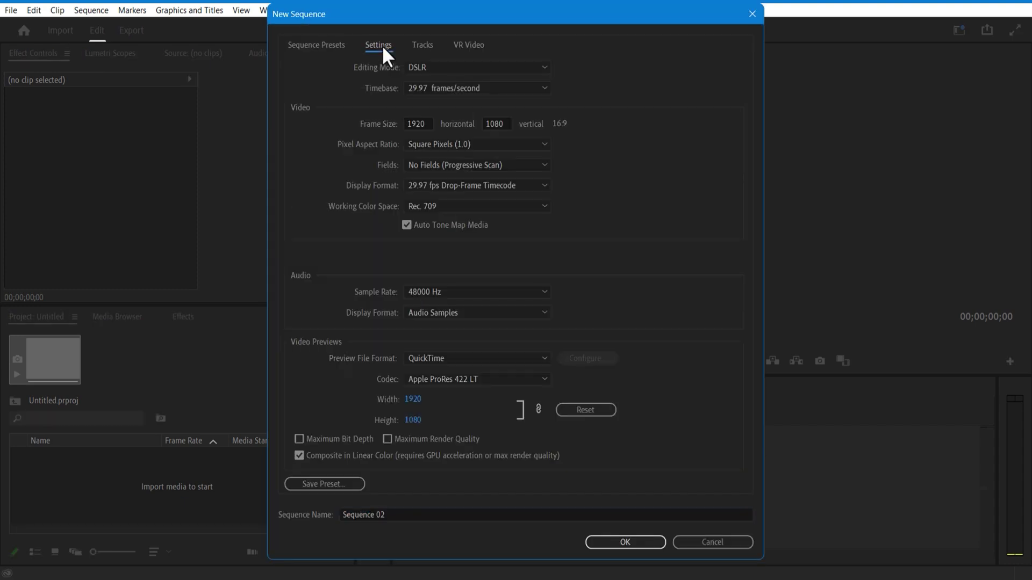
pyautogui.doubleClick(419, 124)
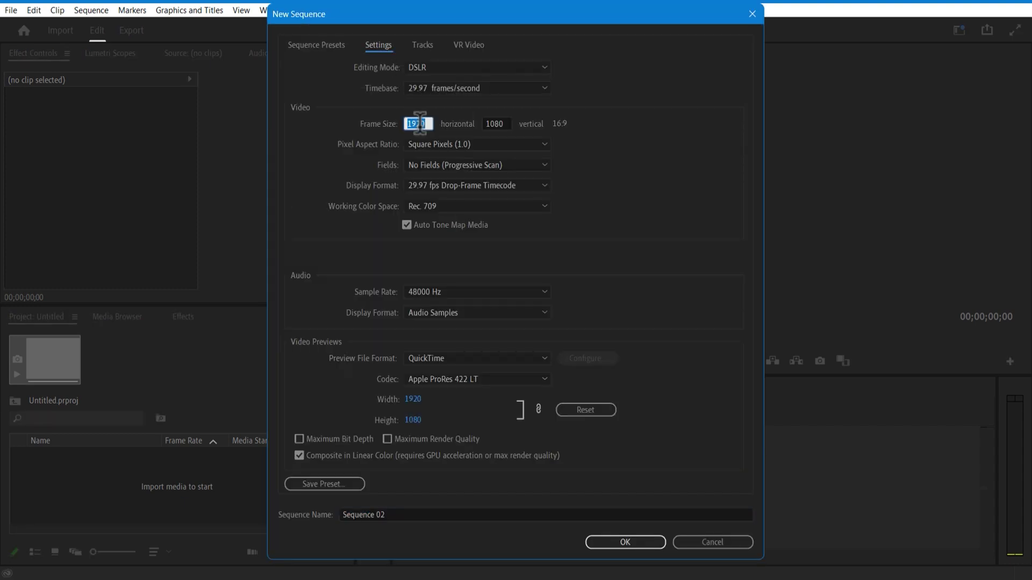
pyautogui.click(625, 542)
pyautogui.rightClick(218, 503)
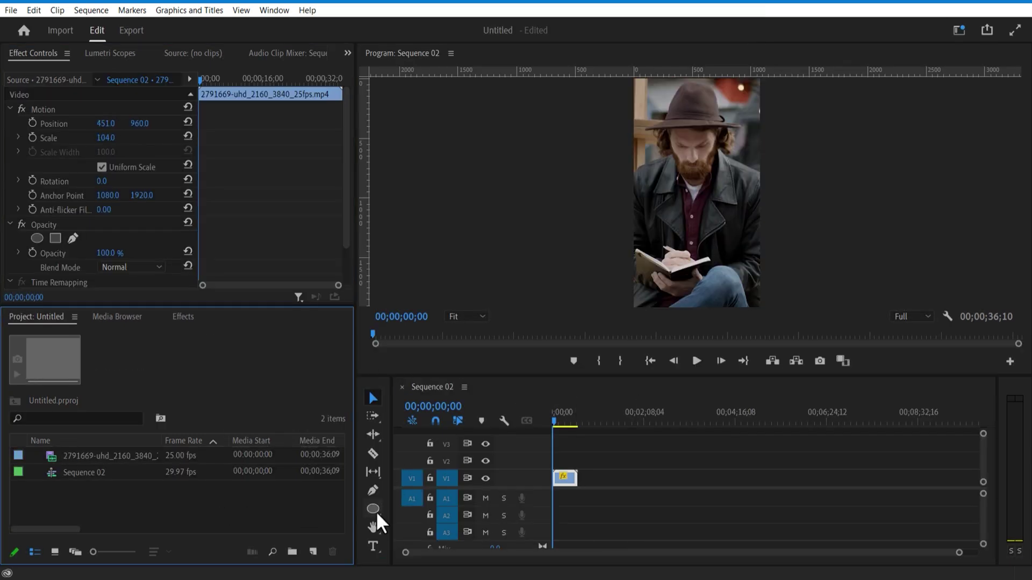
# Step: Draw an unfilled white circle with the Ellipse tool on the man's chest and set its outer stroke width to 30
pyautogui.click(371, 510)
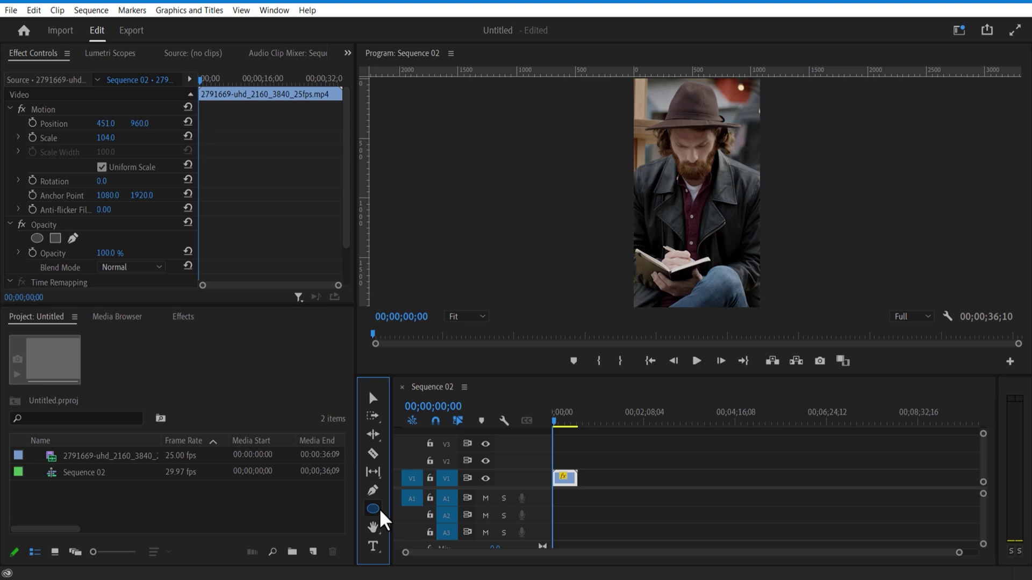
pyautogui.click(374, 510)
pyautogui.click(416, 523)
pyautogui.moveTo(682, 191); pyautogui.dragTo(734, 244)
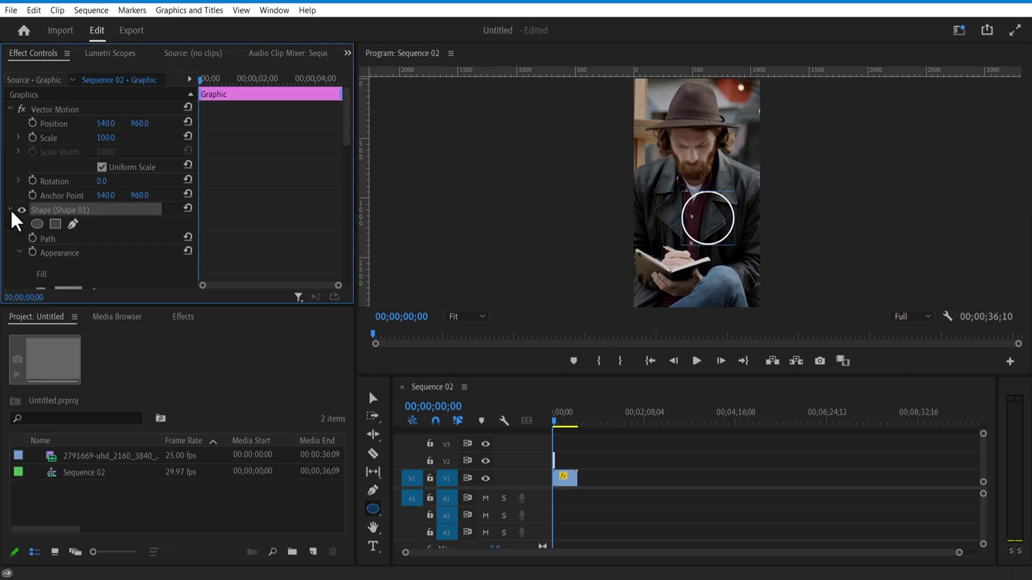
pyautogui.moveTo(348, 130); pyautogui.dragTo(346, 163)
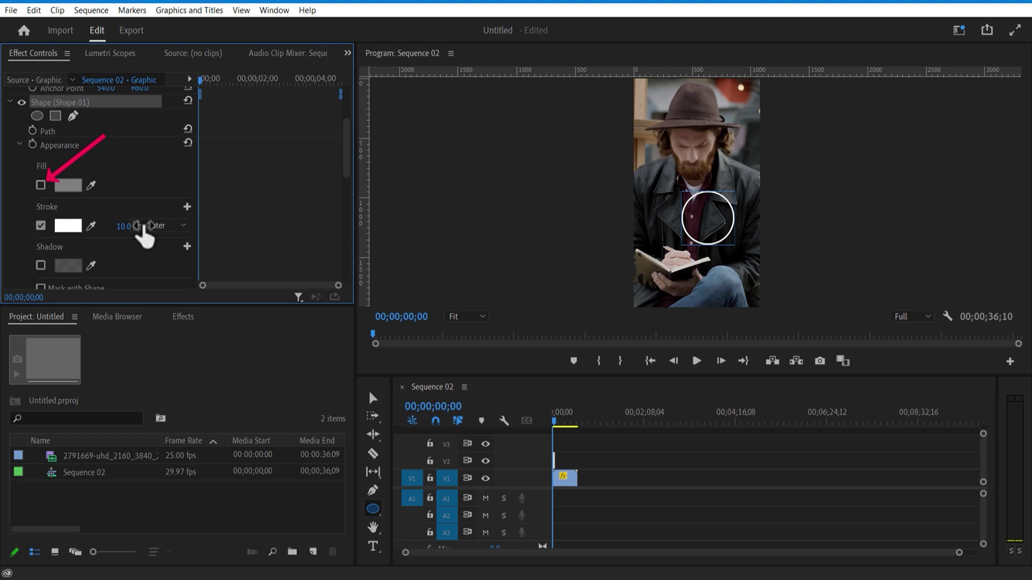
pyautogui.moveTo(123, 226)
pyautogui.mouseDown()
pyautogui.moveTo(155, 226)
pyautogui.moveTo(132, 225)
pyautogui.mouseUp()
# Step: Apply the Basic 3D effect to the circle graphic with a swivel of 0 and a tilt of 133°
pyautogui.click(172, 316)
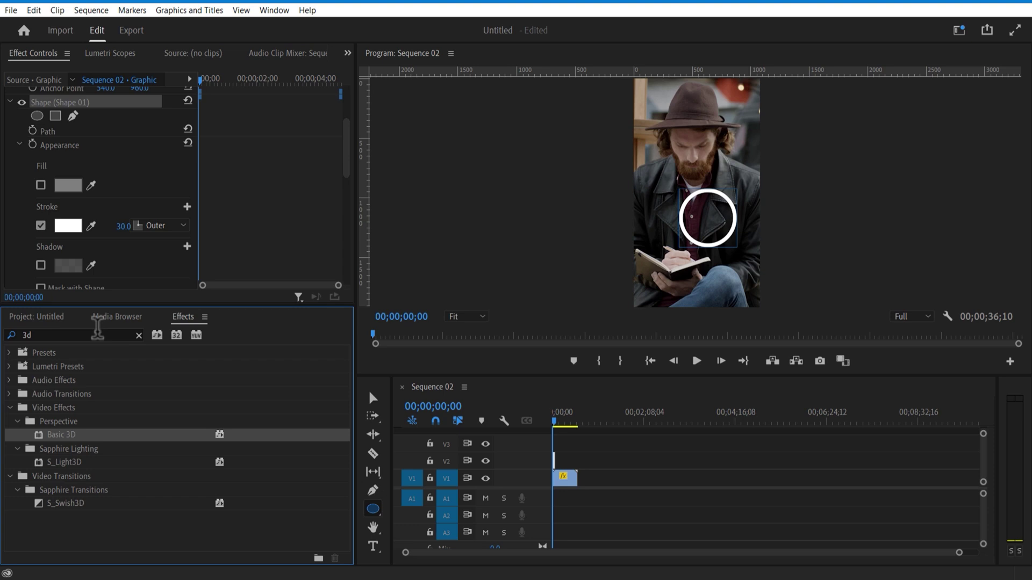
pyautogui.moveTo(101, 436); pyautogui.dragTo(564, 478)
pyautogui.moveTo(347, 134); pyautogui.dragTo(347, 111)
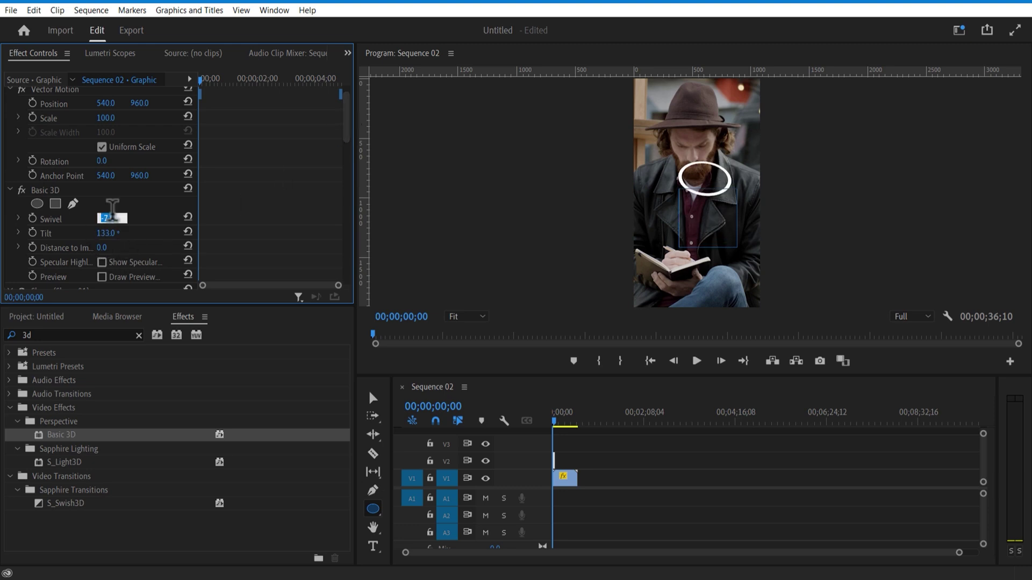
pyautogui.write('0')
pyautogui.press('Return')
# Step: Duplicate the circle graphic onto track V3 and set the copy's Basic 3D tilt to 129°
pyautogui.moveTo(959, 552); pyautogui.dragTo(768, 555)
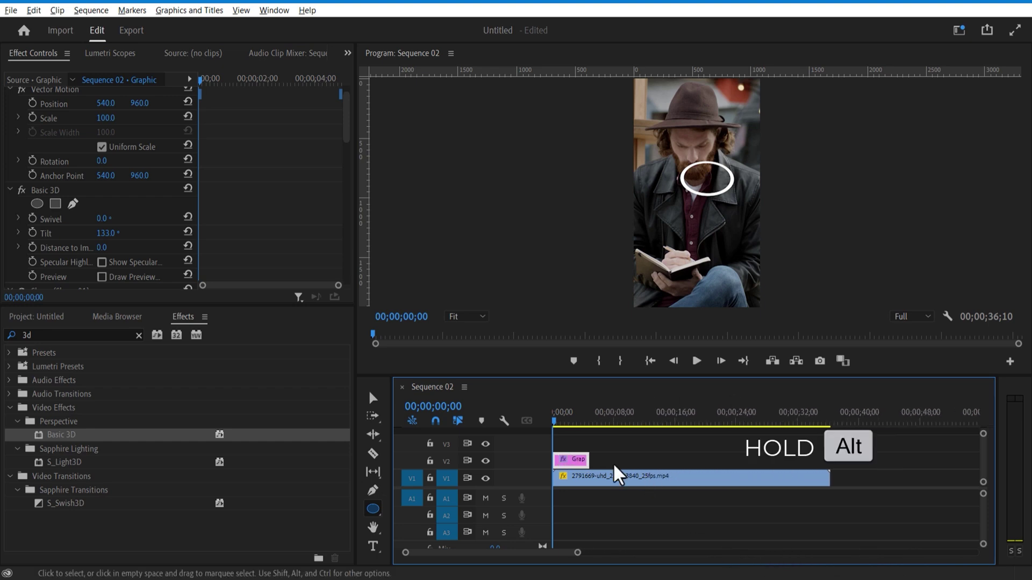
pyautogui.moveTo(569, 456)
pyautogui.mouseDown()
pyautogui.moveTo(578, 470)
pyautogui.moveTo(566, 443)
pyautogui.mouseUp()
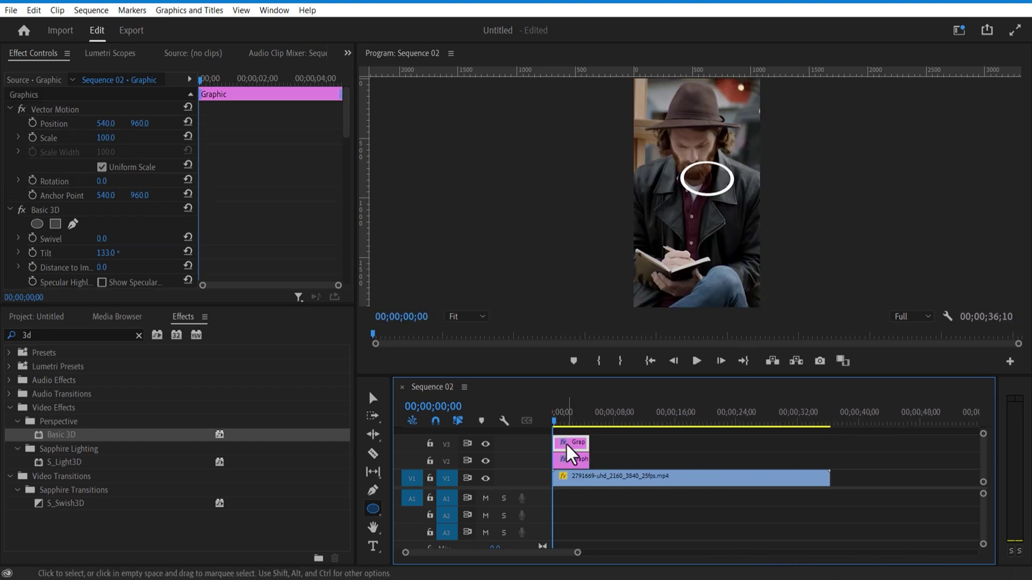
pyautogui.moveTo(141, 123); pyautogui.dragTo(111, 123)
pyautogui.click(614, 454)
pyautogui.click(565, 448)
pyautogui.moveTo(108, 253)
pyautogui.mouseDown()
pyautogui.moveTo(131, 262)
pyautogui.moveTo(105, 252)
pyautogui.mouseUp()
pyautogui.click(613, 451)
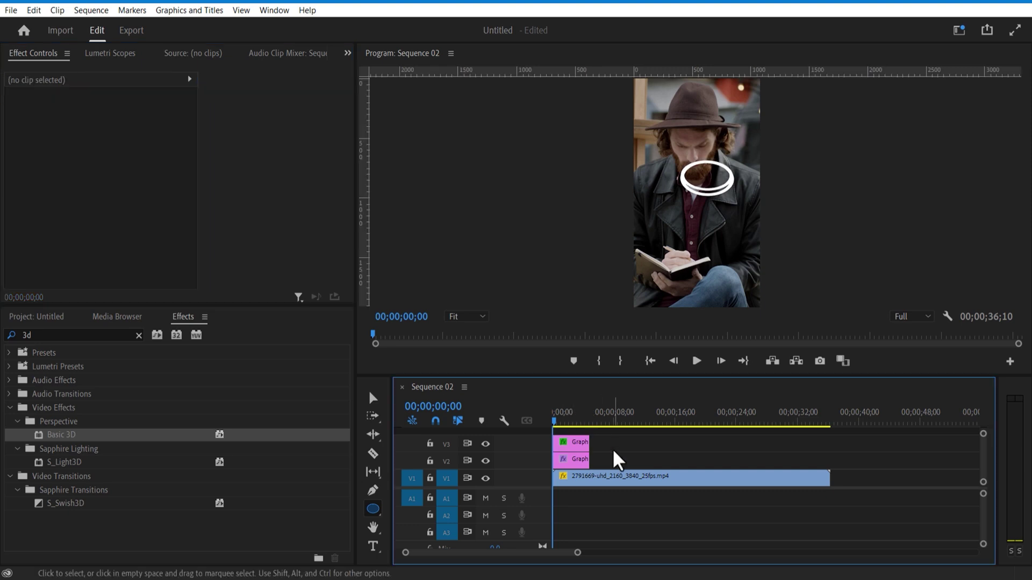
# Step: Nest the two circle graphics on V2 and V3 into a sequence named circle
pyautogui.moveTo(610, 450); pyautogui.dragTo(566, 451)
pyautogui.rightClick(574, 447)
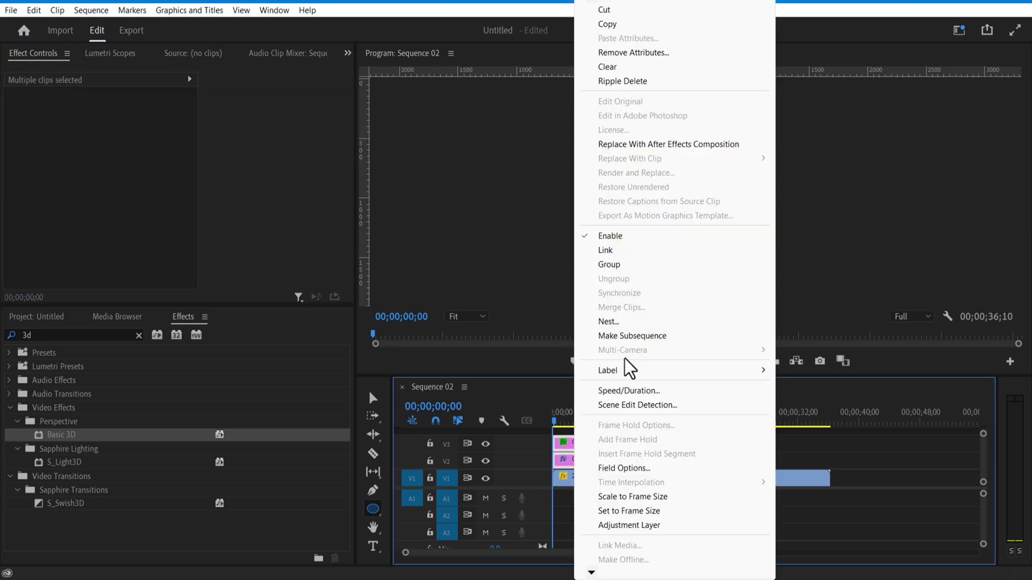
pyautogui.click(606, 321)
pyautogui.write('circle')
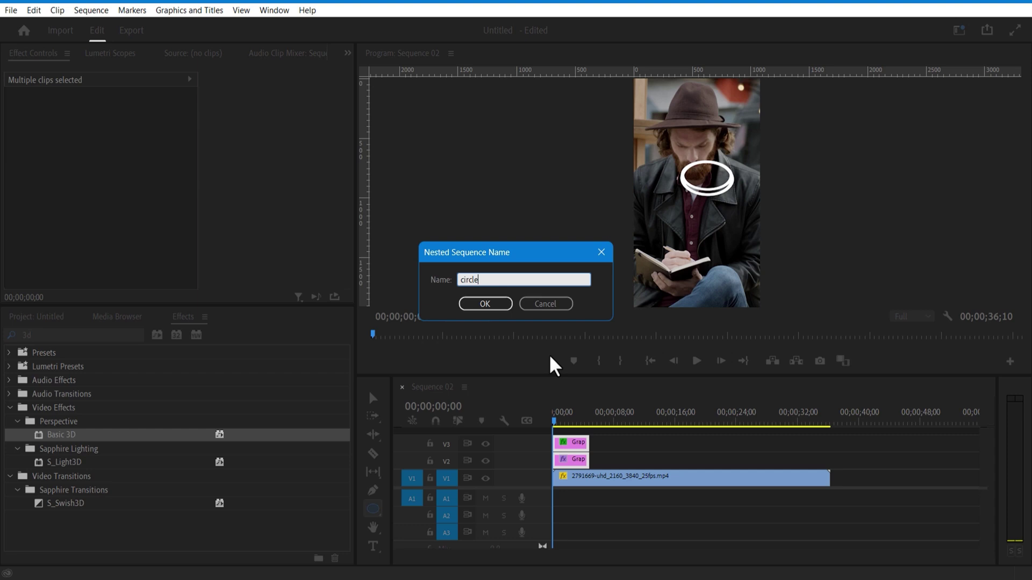
pyautogui.press('Return')
# Step: Keyframe the circle nest's position at 540, 1065 at the clip's start and add a second, higher position keyframe shortly after it
pyautogui.click(568, 457)
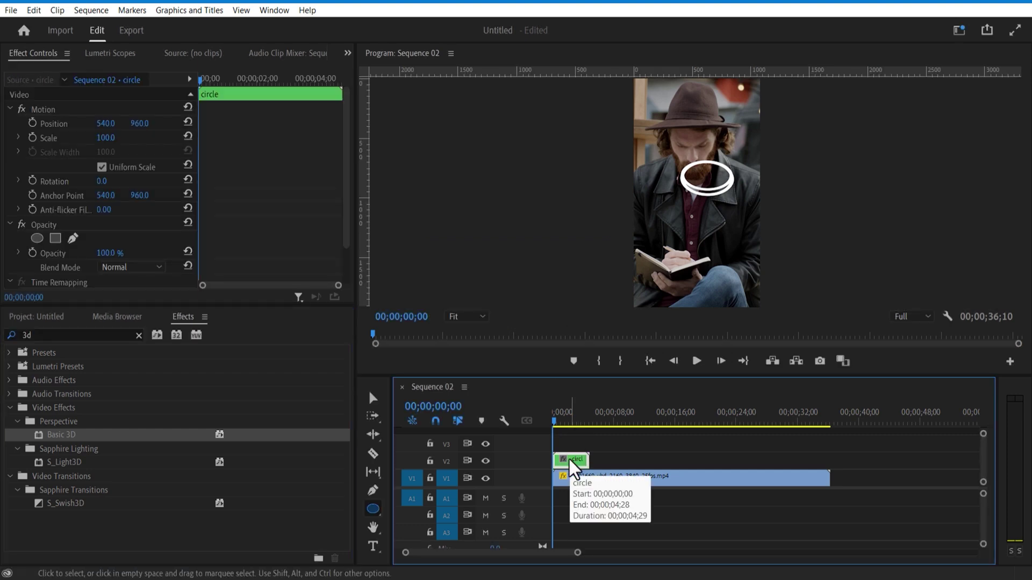
pyautogui.click(32, 123)
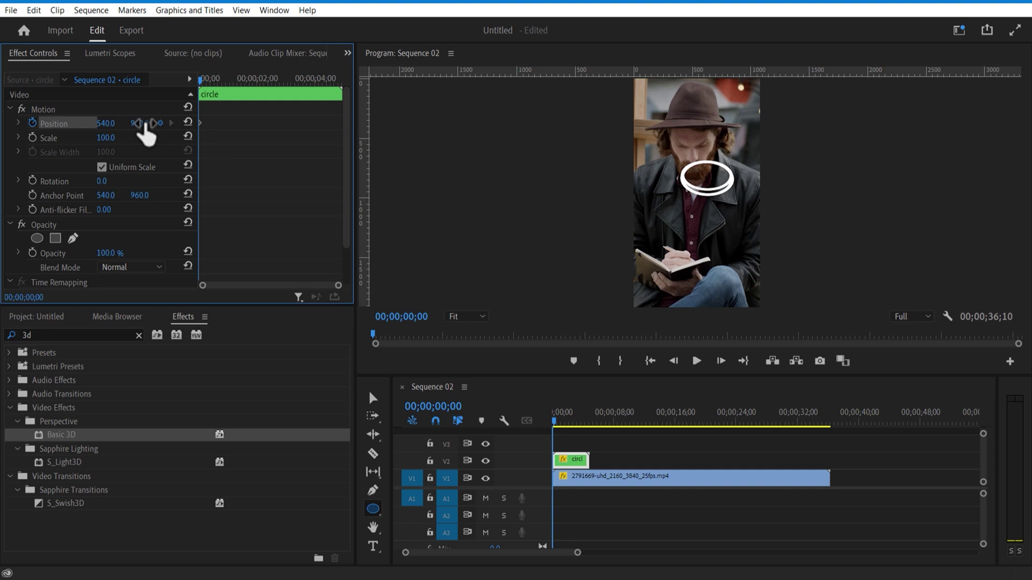
pyautogui.moveTo(142, 124); pyautogui.dragTo(197, 123)
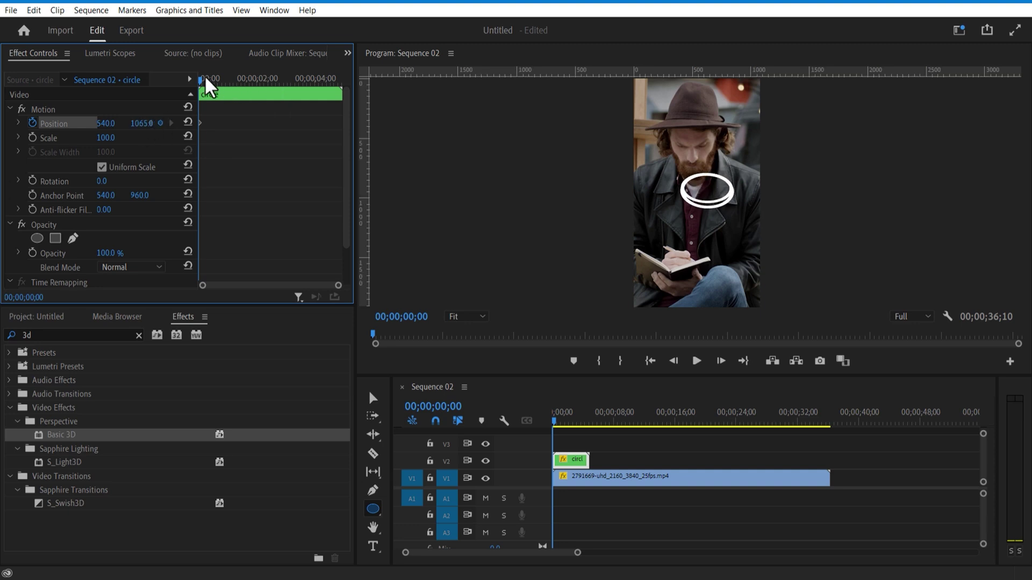
pyautogui.moveTo(202, 76); pyautogui.dragTo(211, 78)
pyautogui.moveTo(134, 123); pyautogui.dragTo(118, 123)
pyautogui.moveTo(118, 123); pyautogui.dragTo(114, 123)
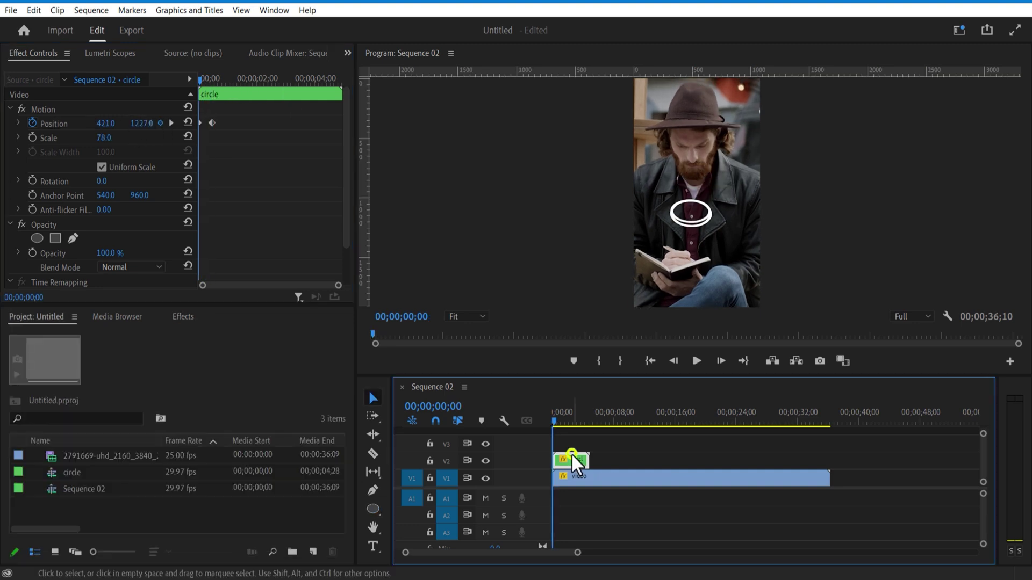
# Step: Open the circle nested sequence and set the stroke color of the graphic on V2 to red FE0101
pyautogui.click(572, 457)
pyautogui.doubleClick(571, 455)
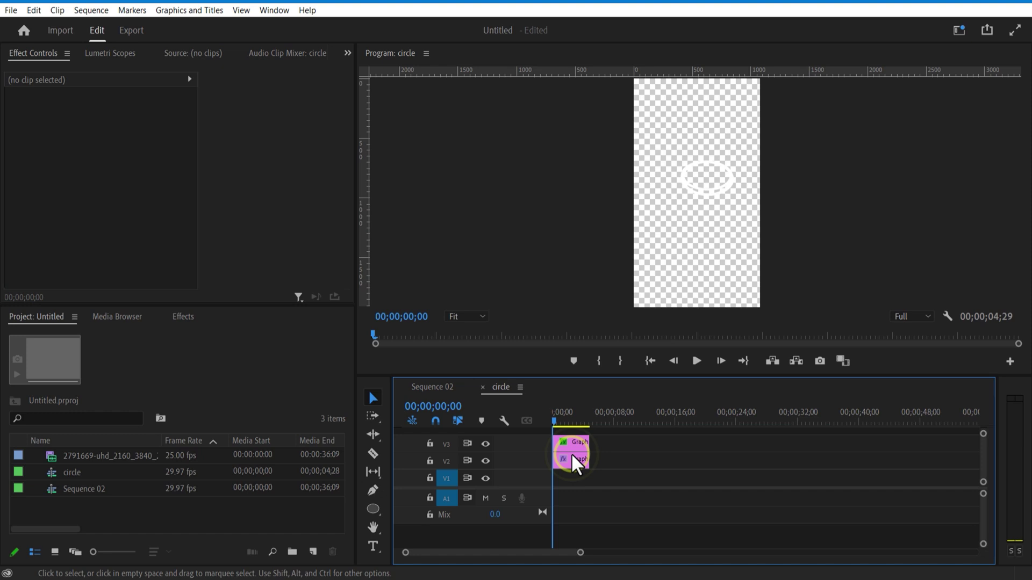
pyautogui.click(582, 460)
pyautogui.moveTo(350, 134); pyautogui.dragTo(348, 198)
pyautogui.click(69, 165)
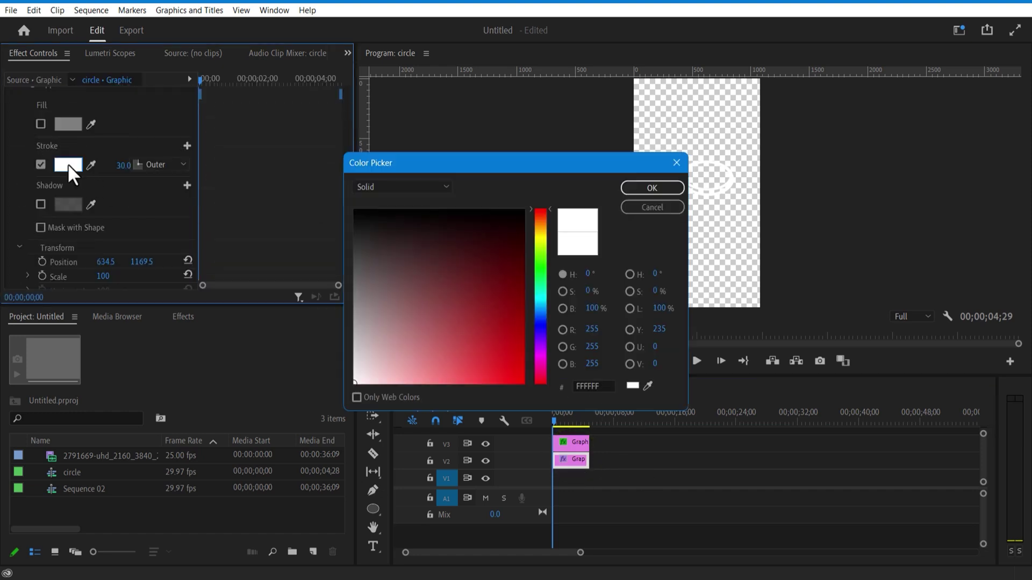
pyautogui.click(521, 380)
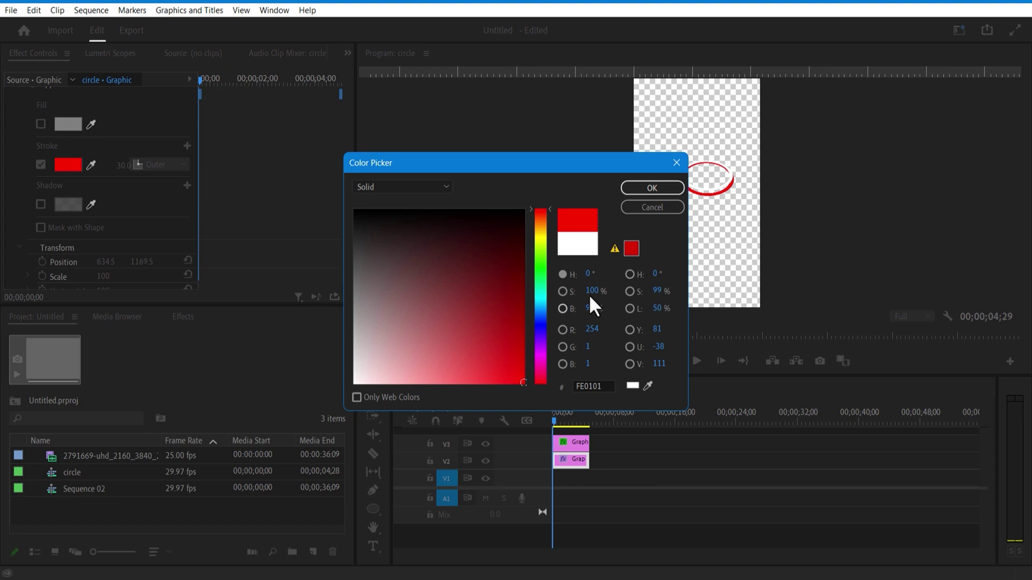
pyautogui.click(651, 187)
# Step: Set the stroke color of the upper circle graphic on V3 to the same red
pyautogui.click(564, 448)
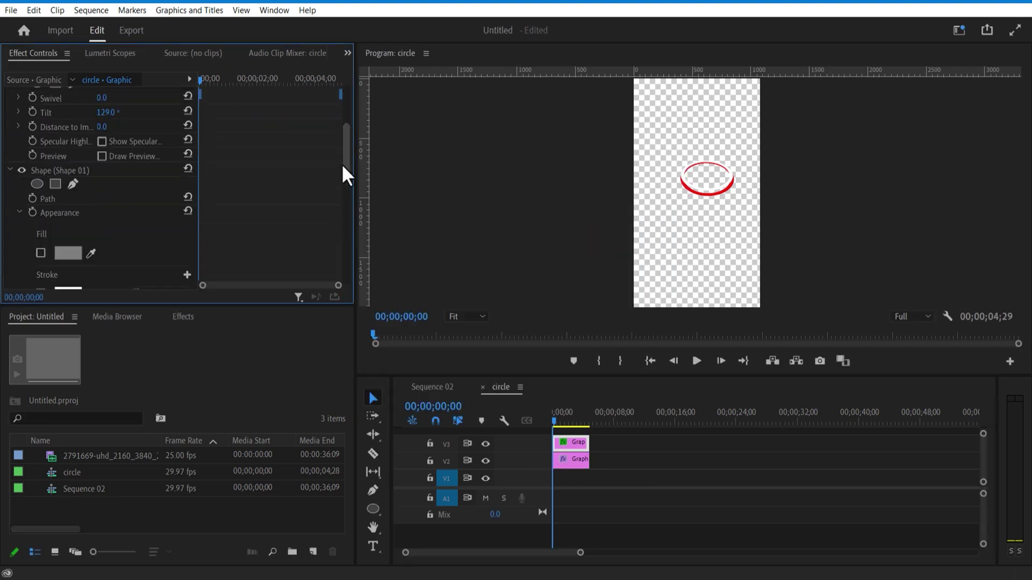
pyautogui.click(68, 210)
pyautogui.click(523, 380)
pyautogui.click(652, 188)
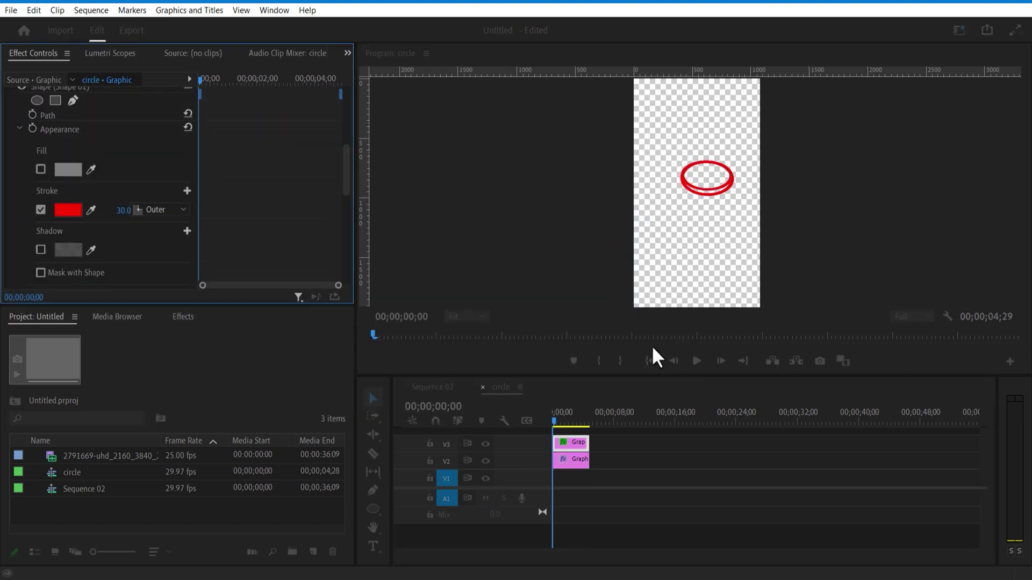
# Step: Place the sad image on V3 above the circle nest in Sequence 02 and apply the Tint effect to it
pyautogui.click(432, 387)
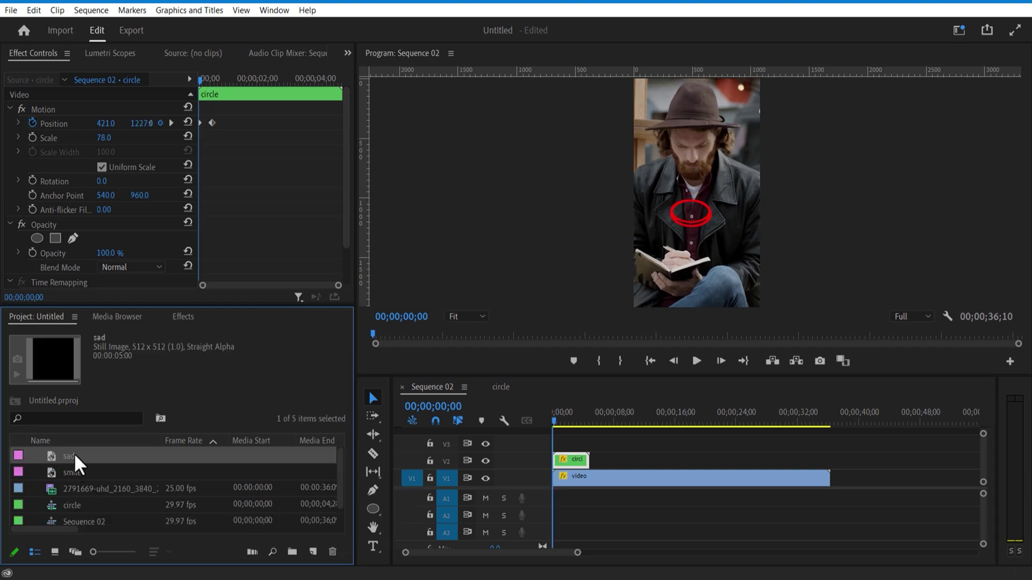
pyautogui.moveTo(76, 458); pyautogui.dragTo(573, 444)
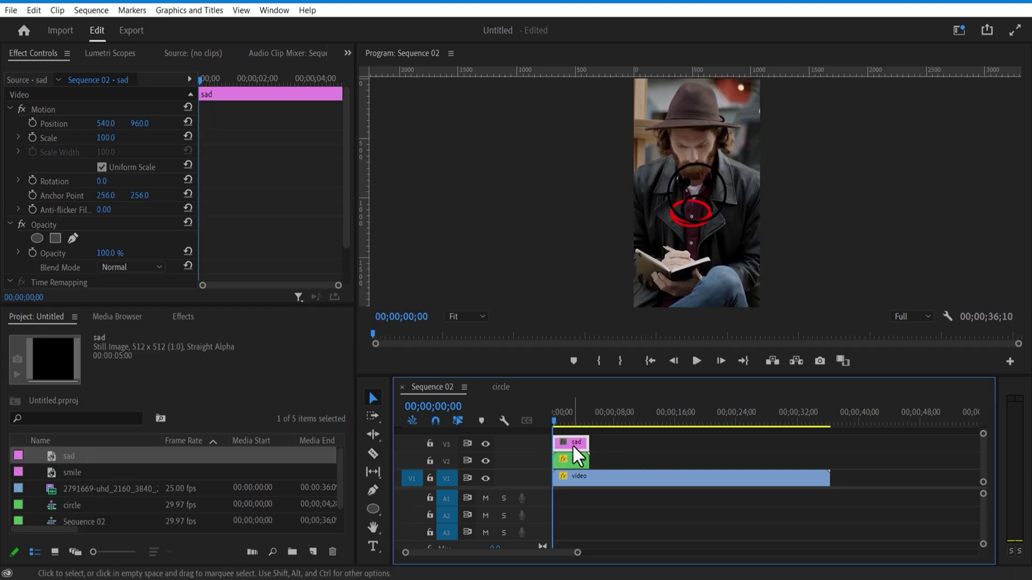
pyautogui.click(181, 318)
pyautogui.click(90, 334)
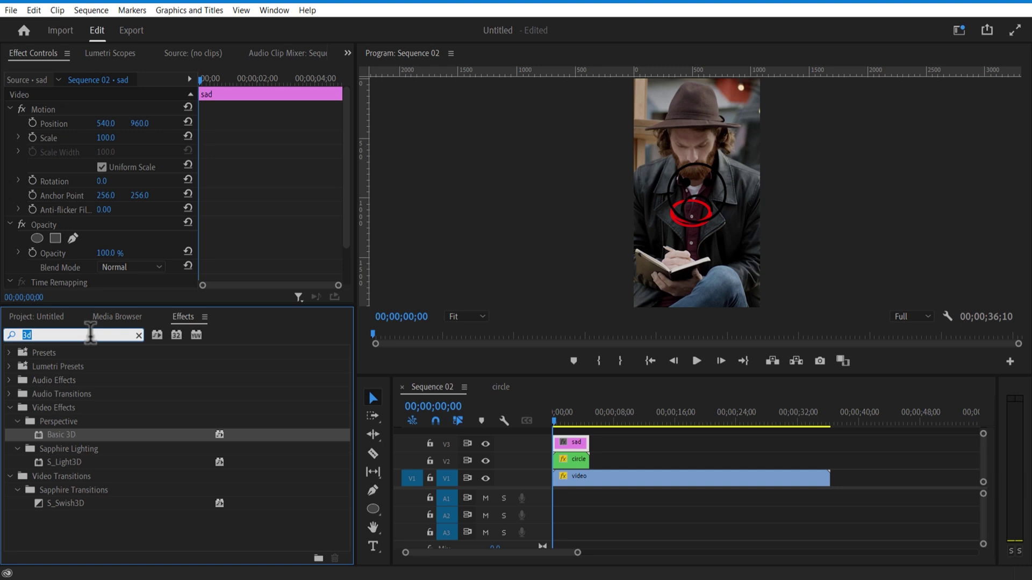
pyautogui.write('tint')
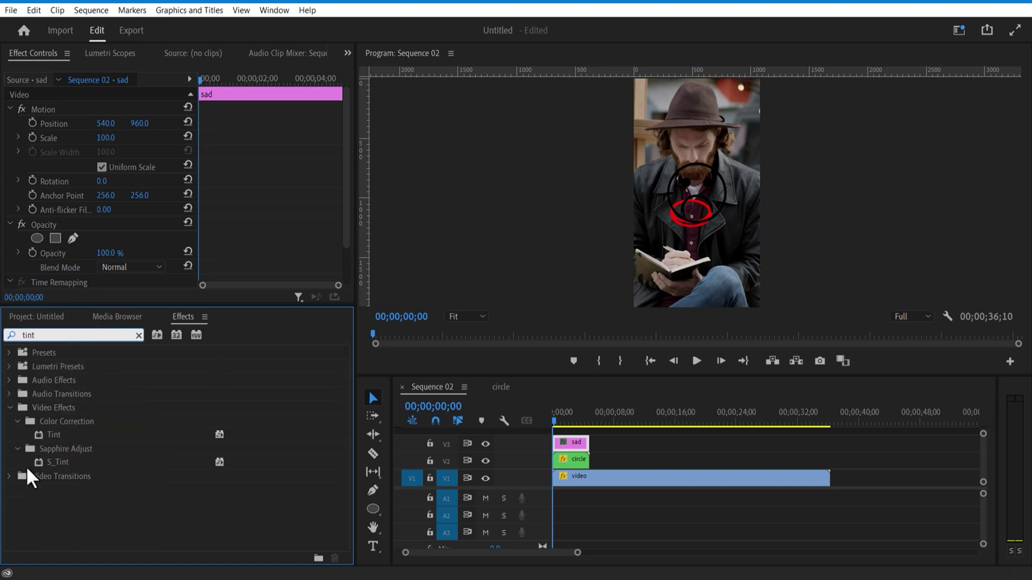
pyautogui.click(53, 434)
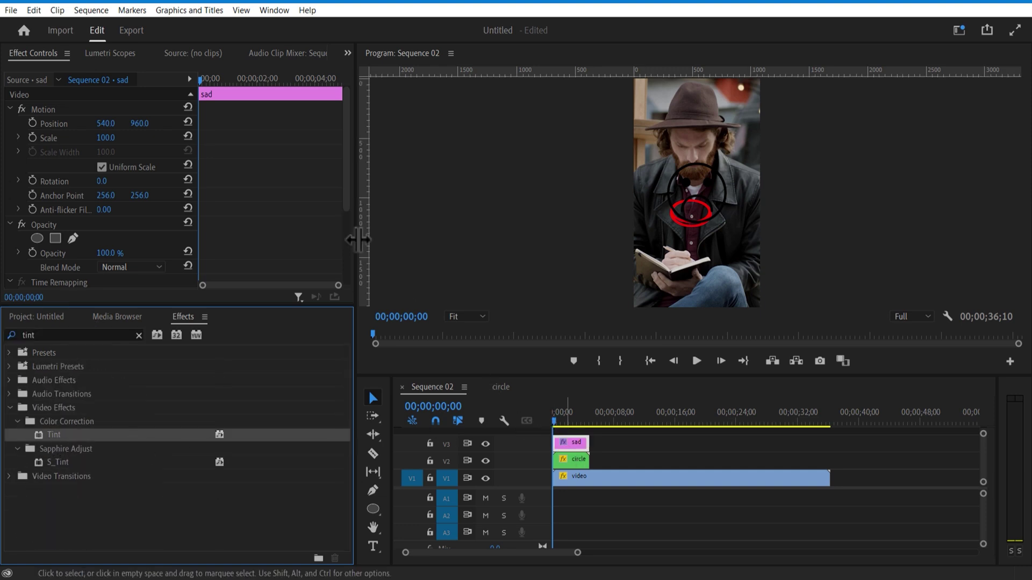
# Step: Map both white and black of the sad image's Tint effect to red, using FE0101 for white
pyautogui.moveTo(347, 184); pyautogui.dragTo(346, 278)
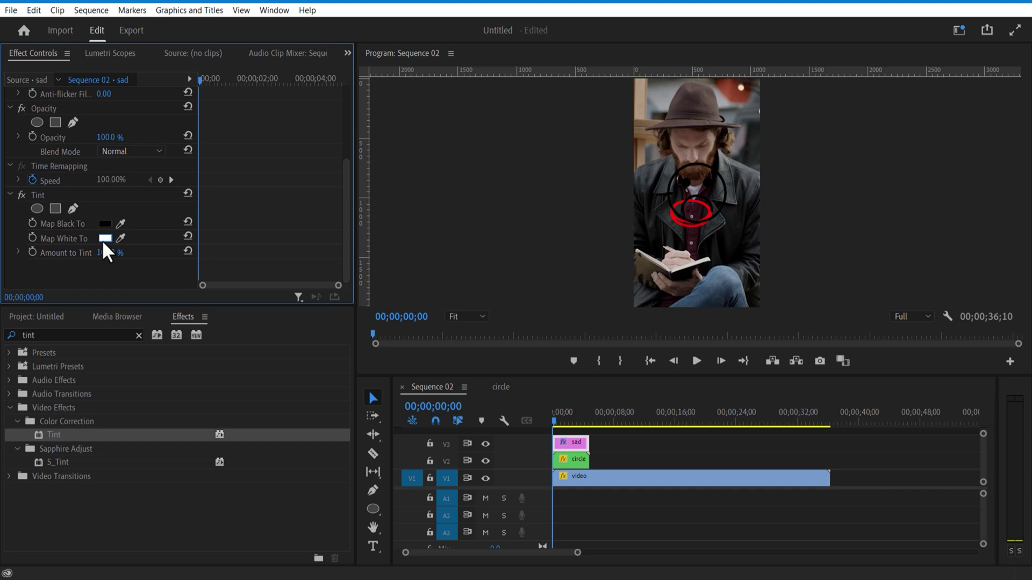
pyautogui.click(105, 239)
pyautogui.click(524, 375)
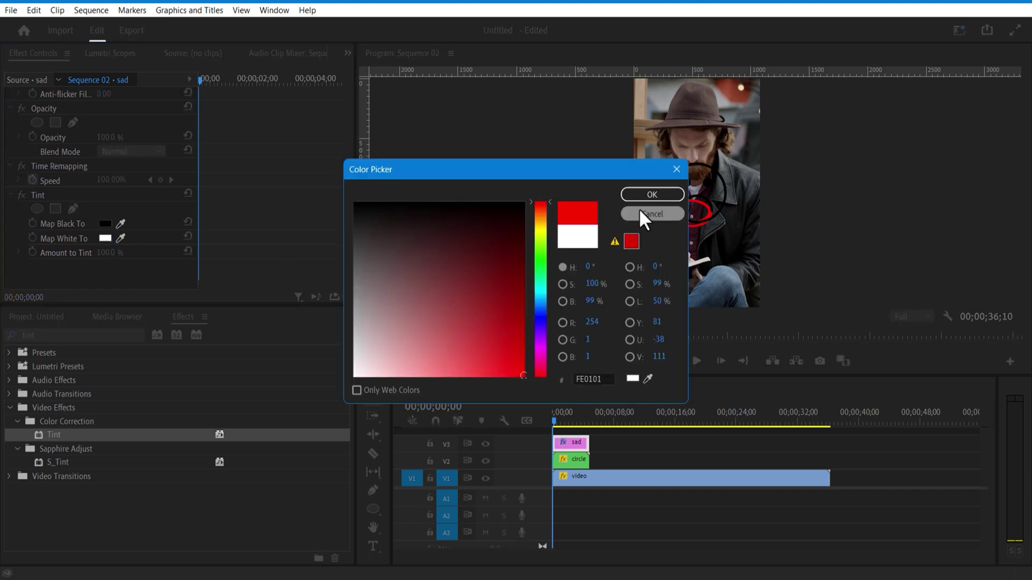
pyautogui.click(652, 194)
pyautogui.click(106, 223)
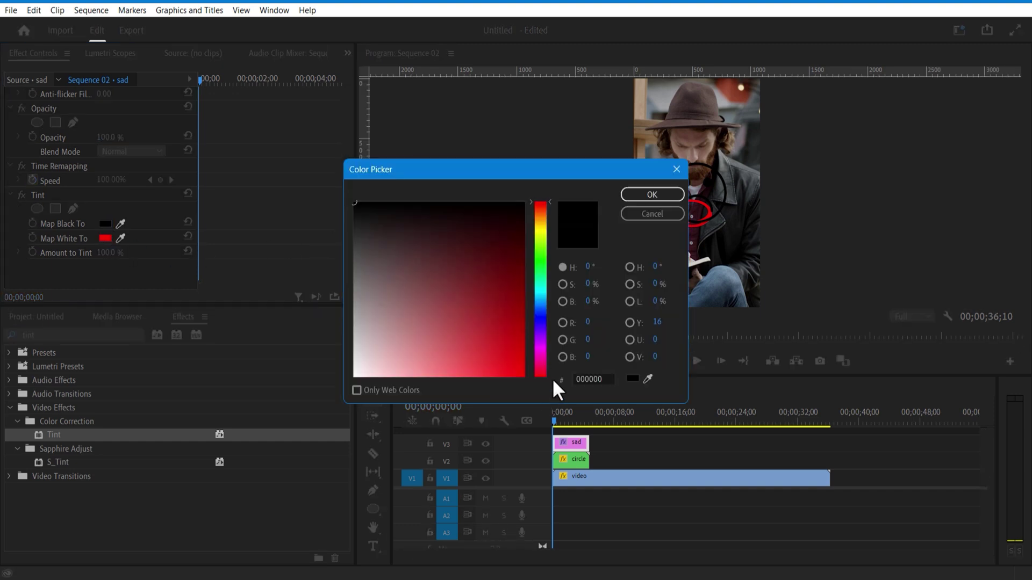
pyautogui.click(523, 374)
pyautogui.click(652, 194)
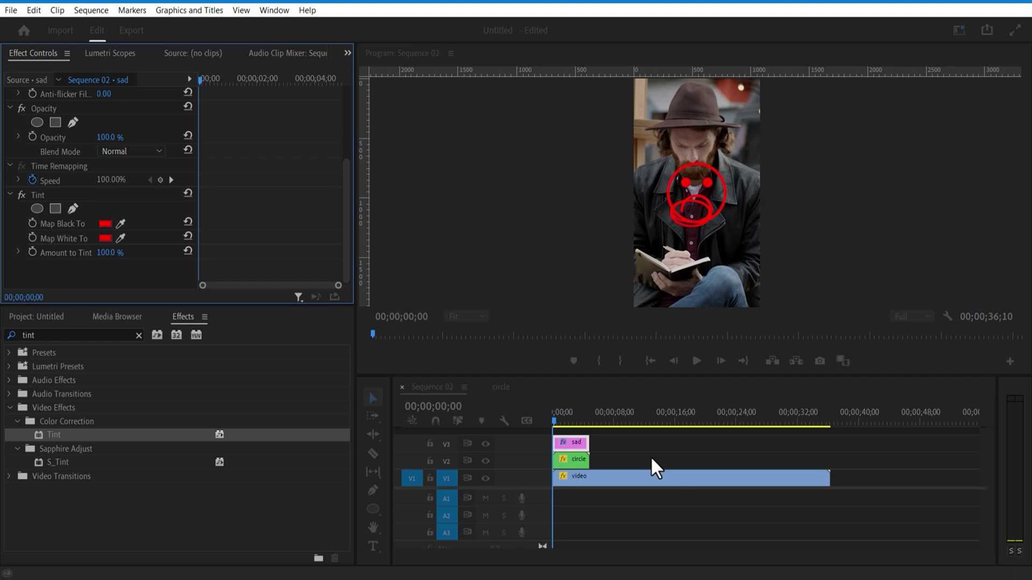
# Step: Scale the sad image to 36 and move it to position 477, 1353, just below the red circle
pyautogui.click(572, 442)
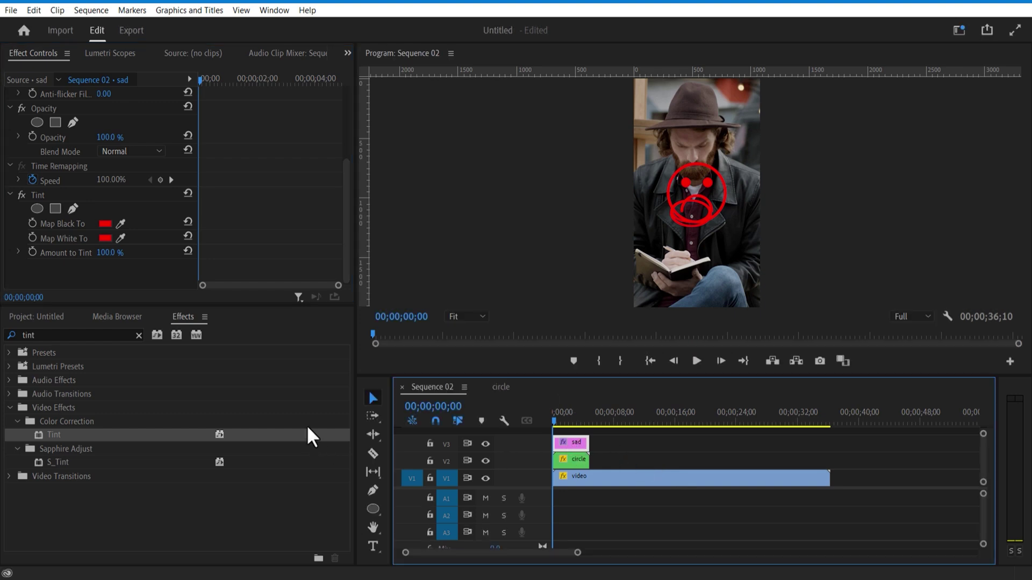
pyautogui.click(347, 211)
pyautogui.moveTo(347, 211); pyautogui.dragTo(347, 140)
pyautogui.moveTo(108, 138); pyautogui.dragTo(77, 123)
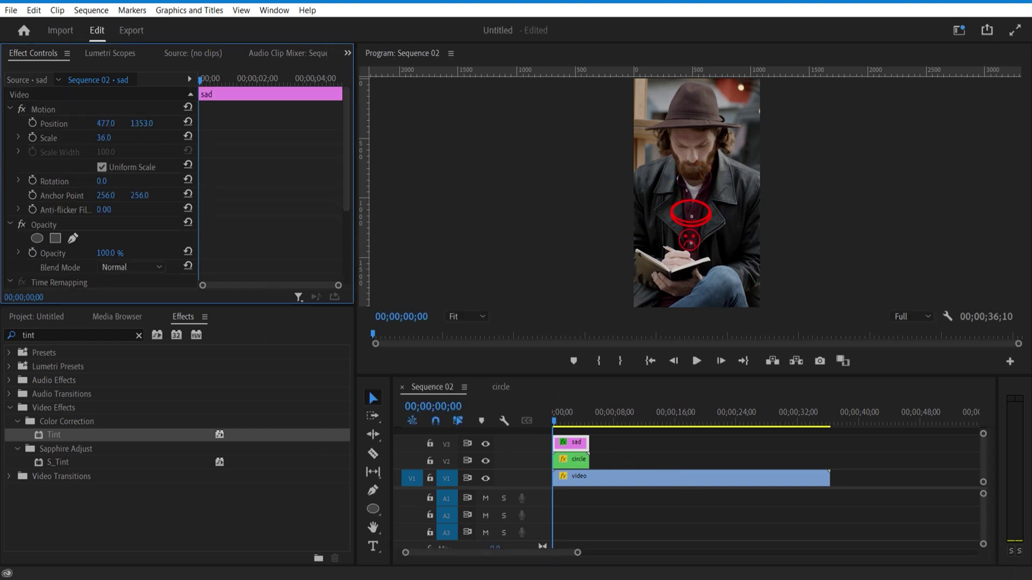
# Step: Keyframe the sad image's position from 477, 1361 at the clip's start to 477, 1080 at 00;00;00;17
pyautogui.click(32, 123)
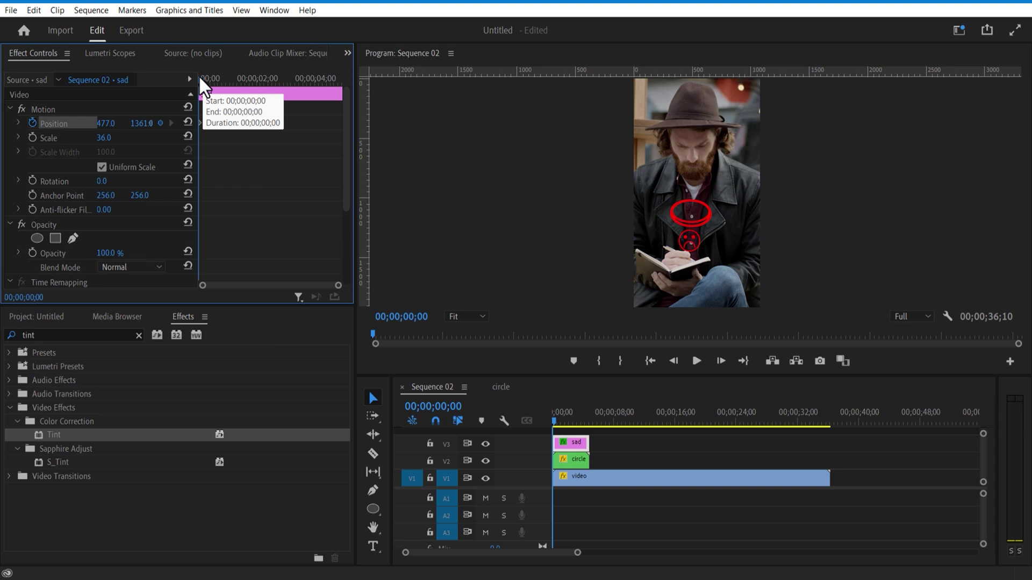
pyautogui.moveTo(201, 75); pyautogui.dragTo(215, 76)
pyautogui.moveTo(140, 124); pyautogui.dragTo(0, 124)
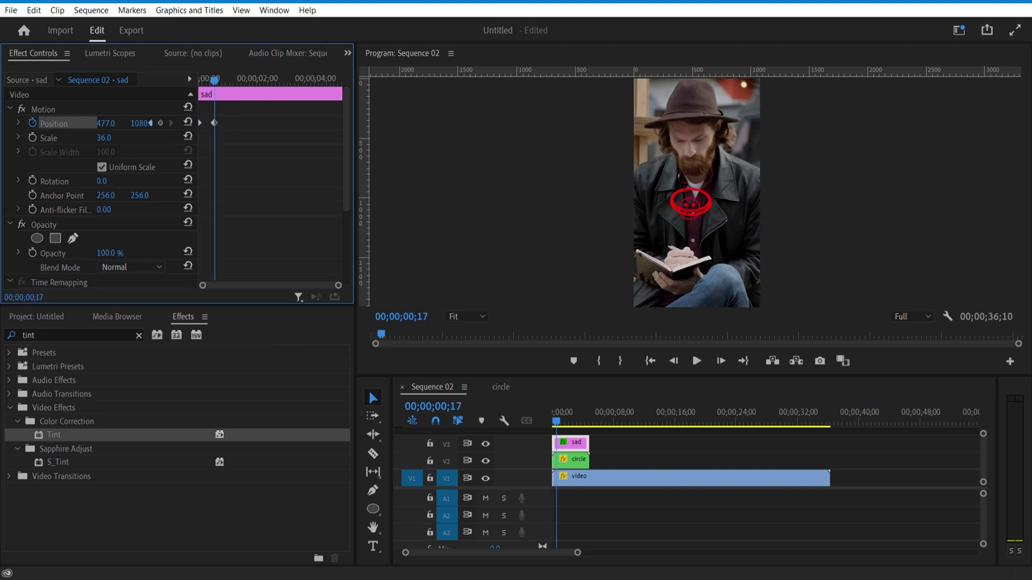
# Step: Draw a four-point opacity mask around the sad face at the clip's start and enable Mask Path keyframing
pyautogui.moveTo(215, 78); pyautogui.dragTo(198, 86)
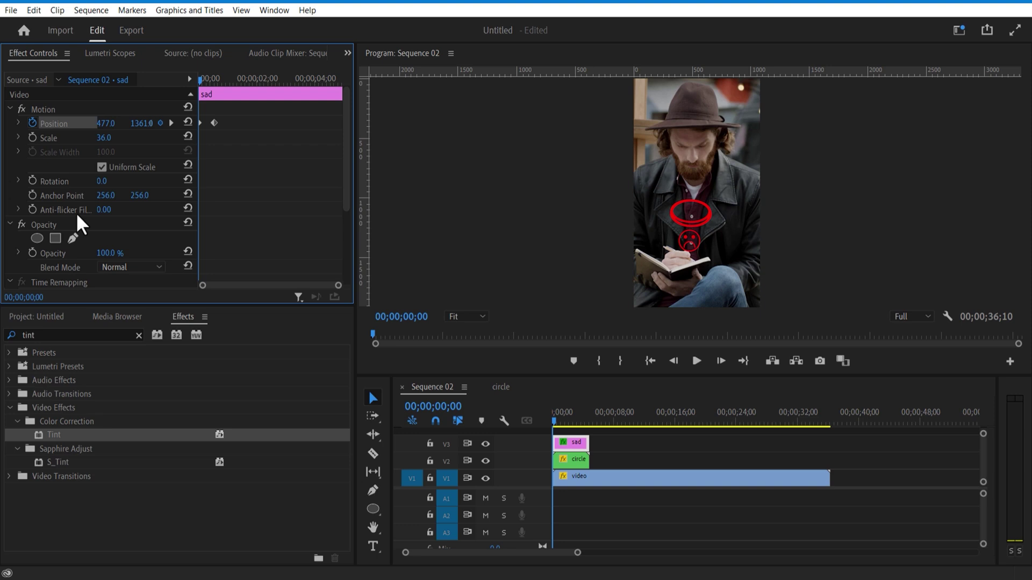
pyautogui.click(60, 237)
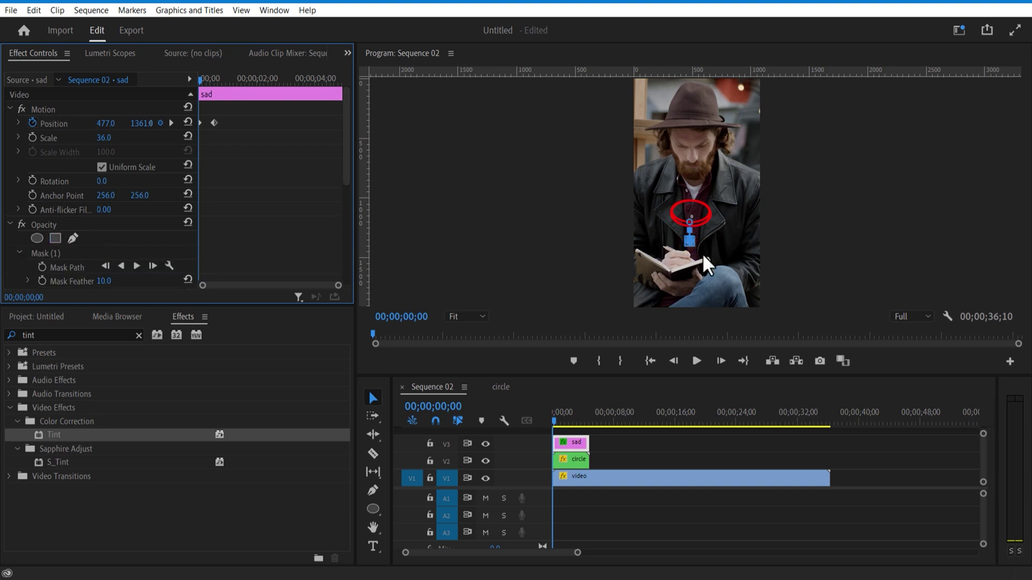
pyautogui.click(748, 318)
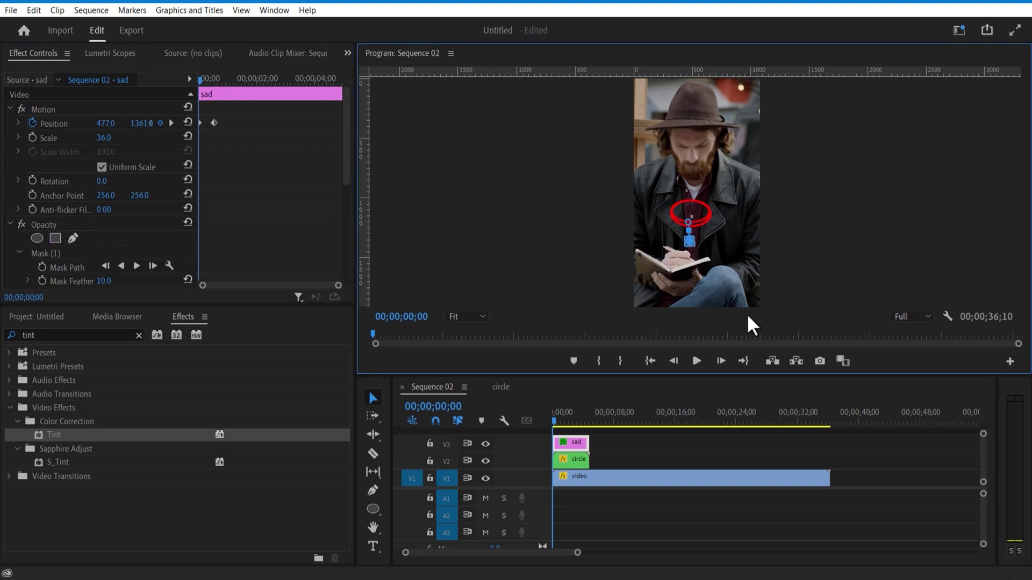
pyautogui.moveTo(694, 304); pyautogui.dragTo(657, 283)
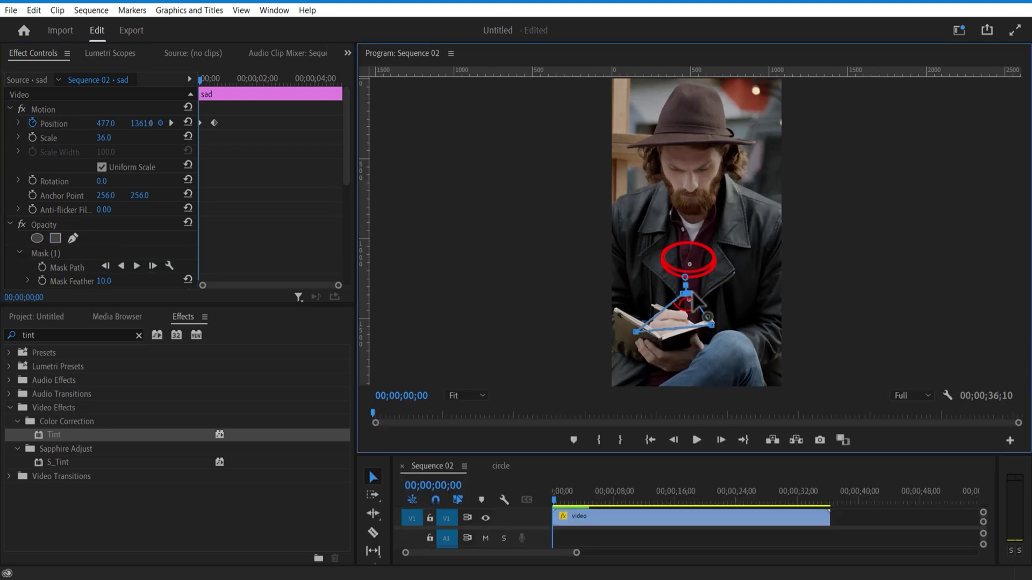
pyautogui.moveTo(694, 289); pyautogui.dragTo(658, 315)
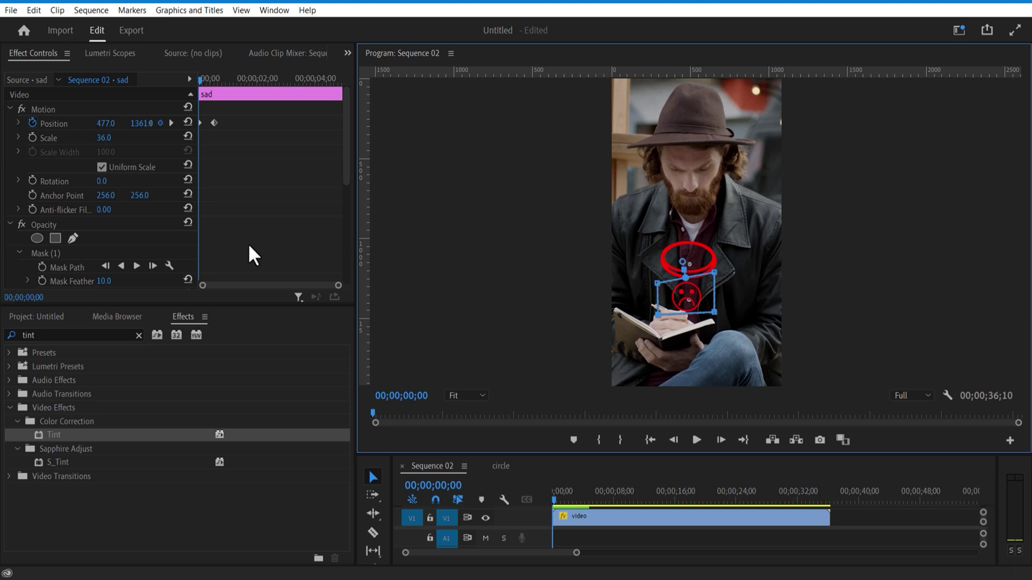
pyautogui.click(42, 267)
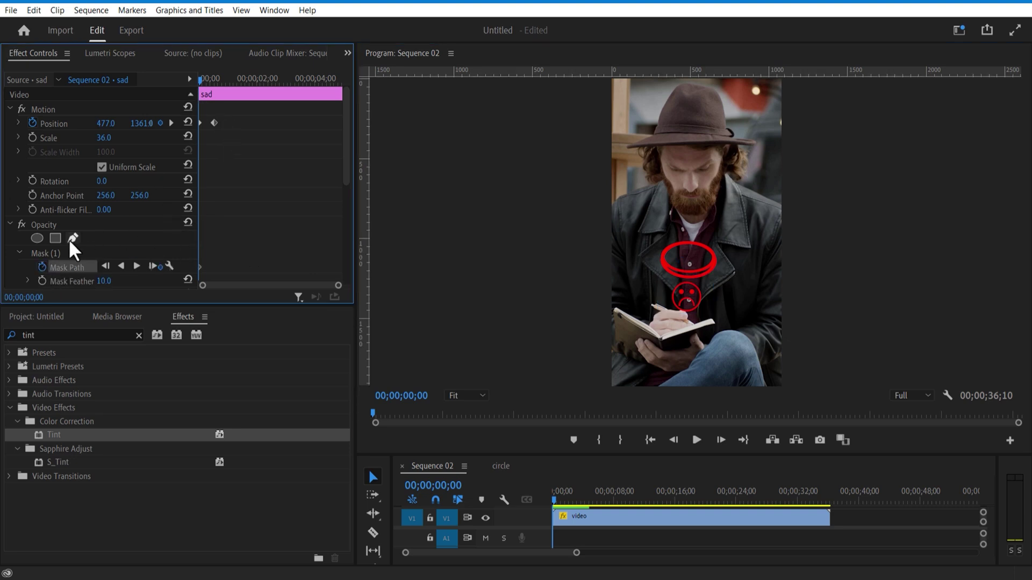
# Step: Keyframe the sad image's mask path at 00;00;00;05, lowering the corners so the mask covers only the area below the ring's front edge
pyautogui.click(69, 253)
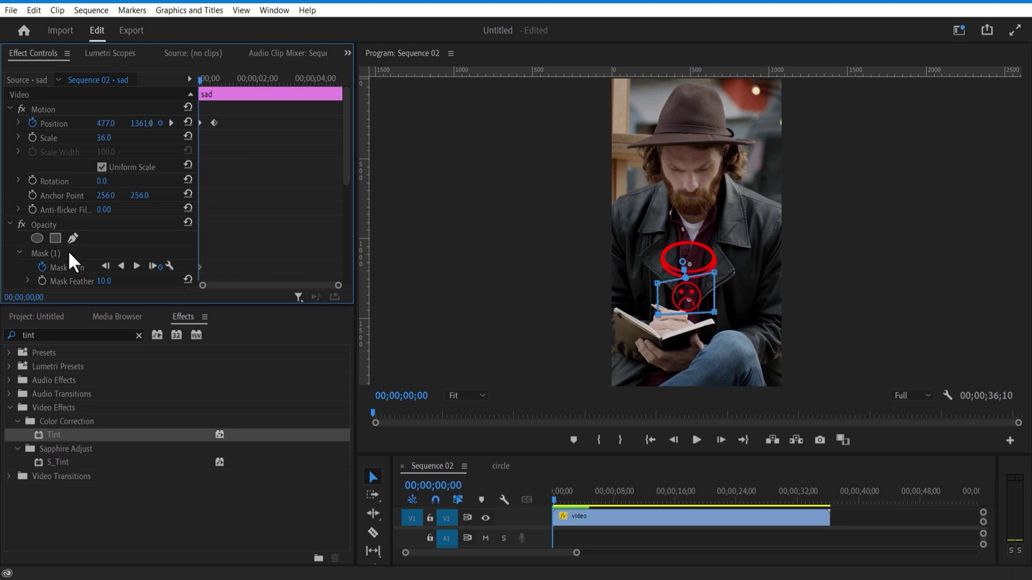
pyautogui.click(37, 252)
pyautogui.moveTo(200, 81); pyautogui.dragTo(203, 80)
pyautogui.moveTo(658, 284); pyautogui.dragTo(655, 310)
pyautogui.moveTo(715, 282); pyautogui.dragTo(723, 305)
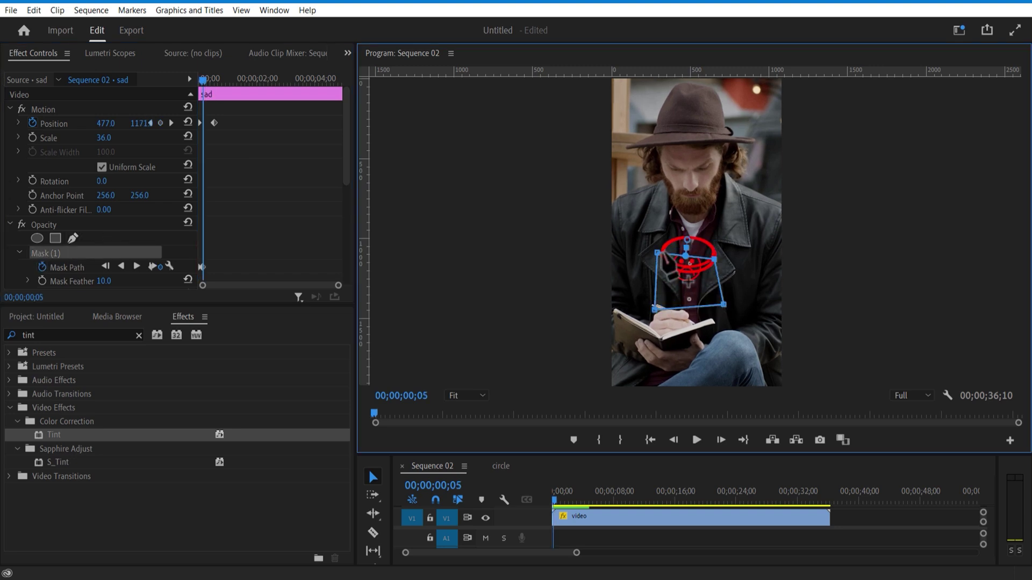
pyautogui.moveTo(657, 253); pyautogui.dragTo(659, 268)
pyautogui.moveTo(714, 242); pyautogui.dragTo(717, 262)
# Step: Lower the sad image's mask at 00;00;00;10 to hide the face inside the ring
pyautogui.moveTo(203, 81); pyautogui.dragTo(209, 80)
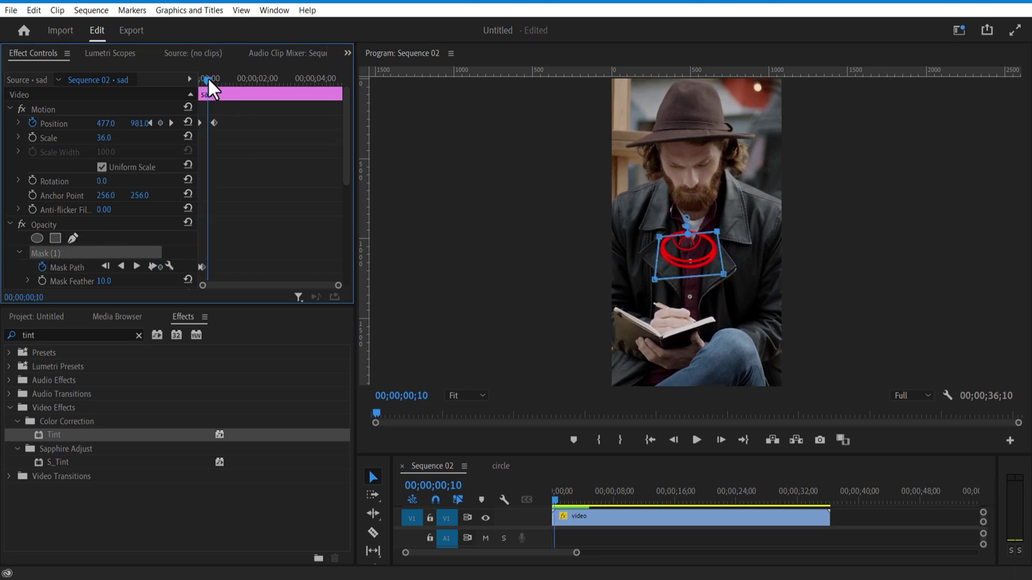
pyautogui.moveTo(672, 247); pyautogui.dragTo(674, 275)
pyautogui.moveTo(206, 86); pyautogui.dragTo(218, 105)
pyautogui.moveTo(630, 457); pyautogui.dragTo(631, 331)
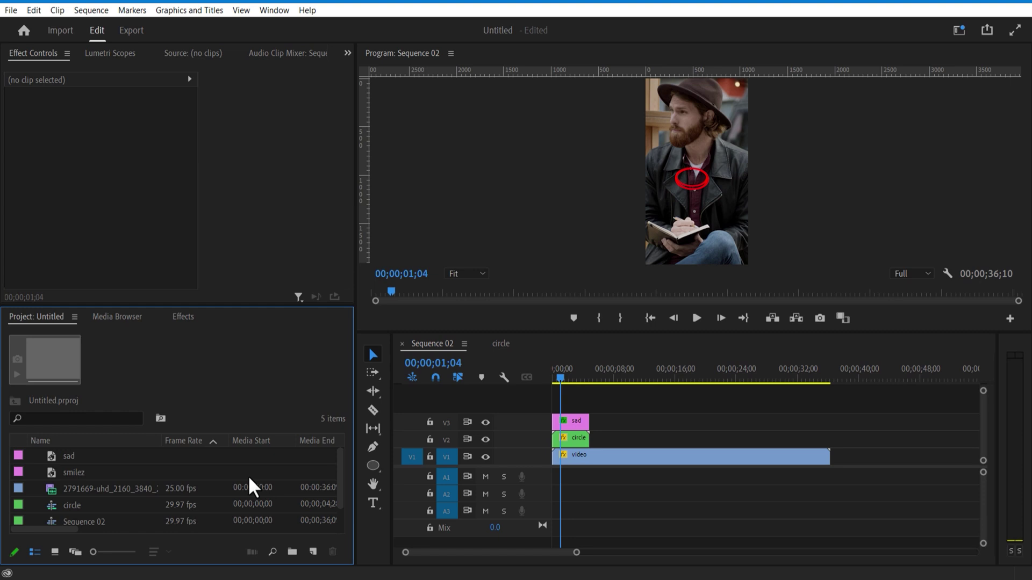
# Step: Place the smilez image on V4 above the sad clip at scale 23 and position 478, 1355, and apply the Tint effect to it
pyautogui.click(127, 476)
pyautogui.moveTo(317, 471); pyautogui.dragTo(574, 406)
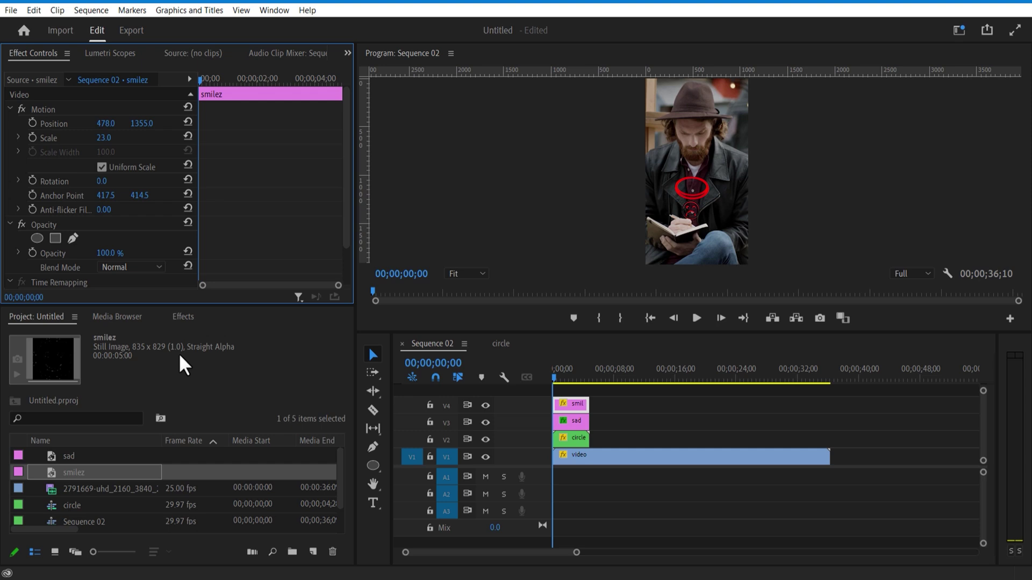
pyautogui.click(169, 321)
pyautogui.moveTo(117, 442); pyautogui.dragTo(556, 408)
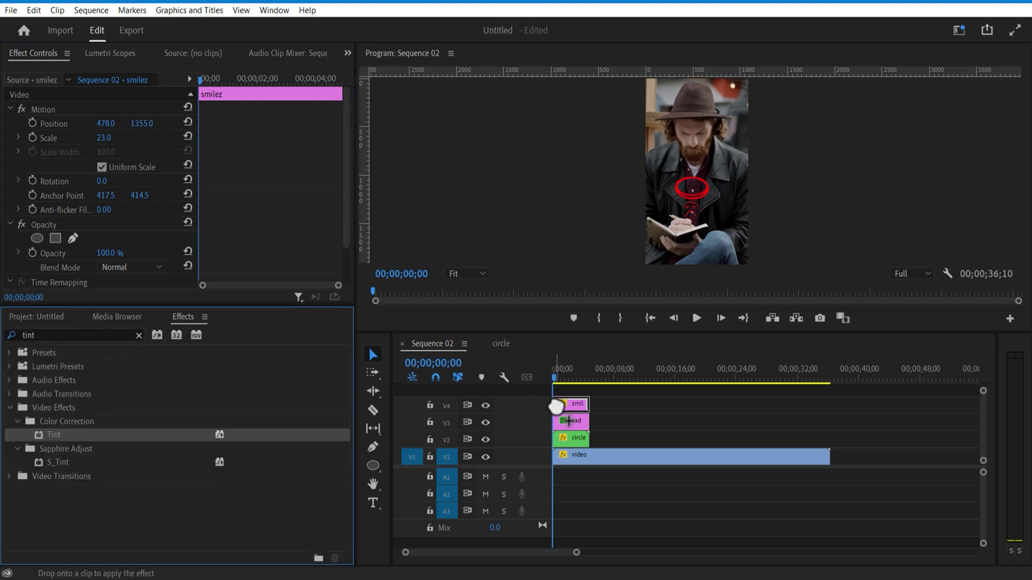
# Step: Map both black and white of the smilez image's Tint effect to bright green, using 29F903 for white
pyautogui.moveTo(346, 188); pyautogui.dragTo(346, 260)
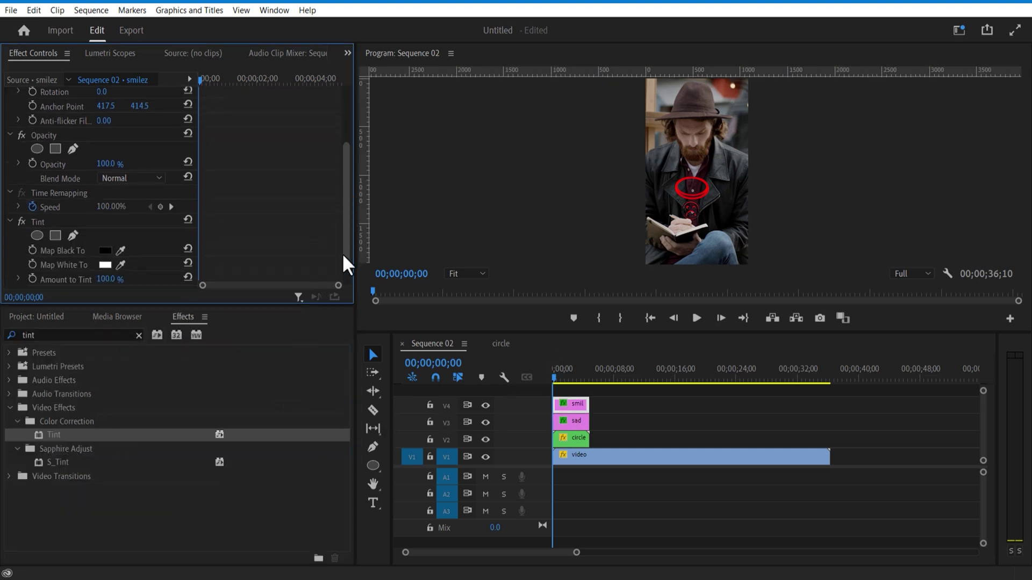
pyautogui.click(104, 223)
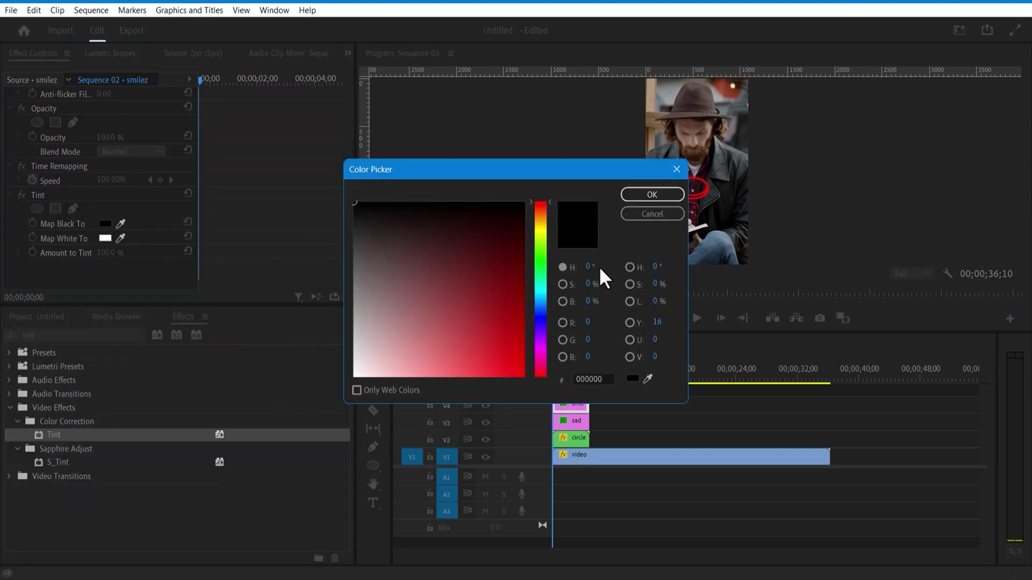
pyautogui.click(540, 264)
pyautogui.click(521, 374)
pyautogui.click(652, 195)
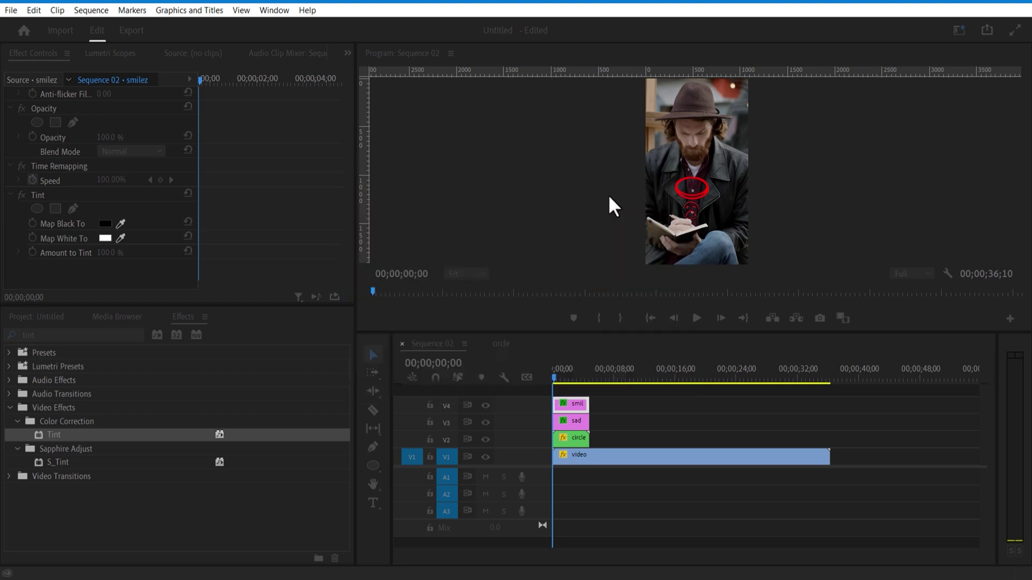
pyautogui.click(106, 238)
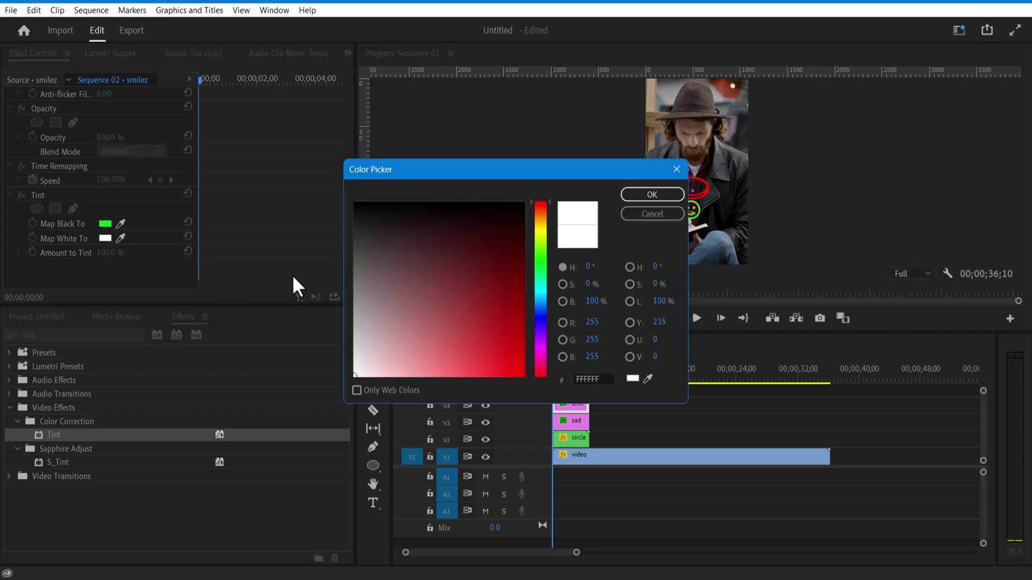
pyautogui.click(540, 256)
pyautogui.click(522, 372)
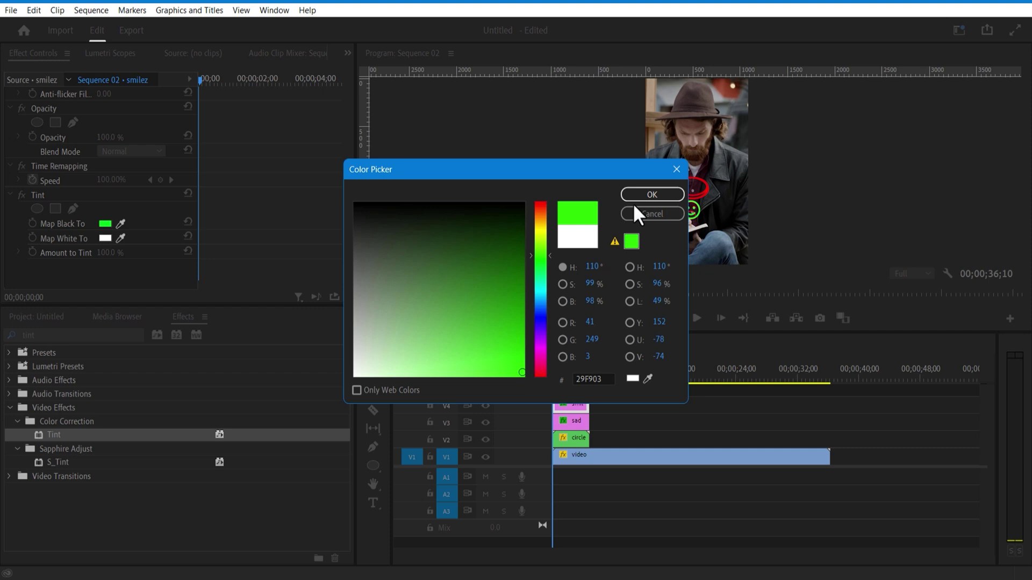
pyautogui.click(648, 196)
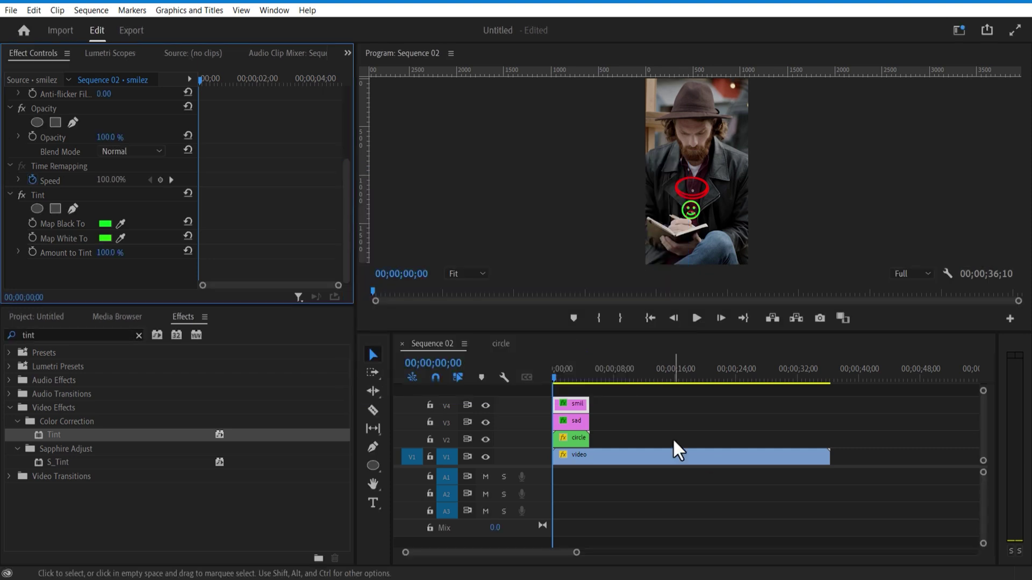
# Step: Keyframe the smilez image's position starting from 476, 1092 inside the ring, and shift its clip to begin at 00;00;00;03
pyautogui.click(578, 405)
pyautogui.scroll(3, 348, 156)
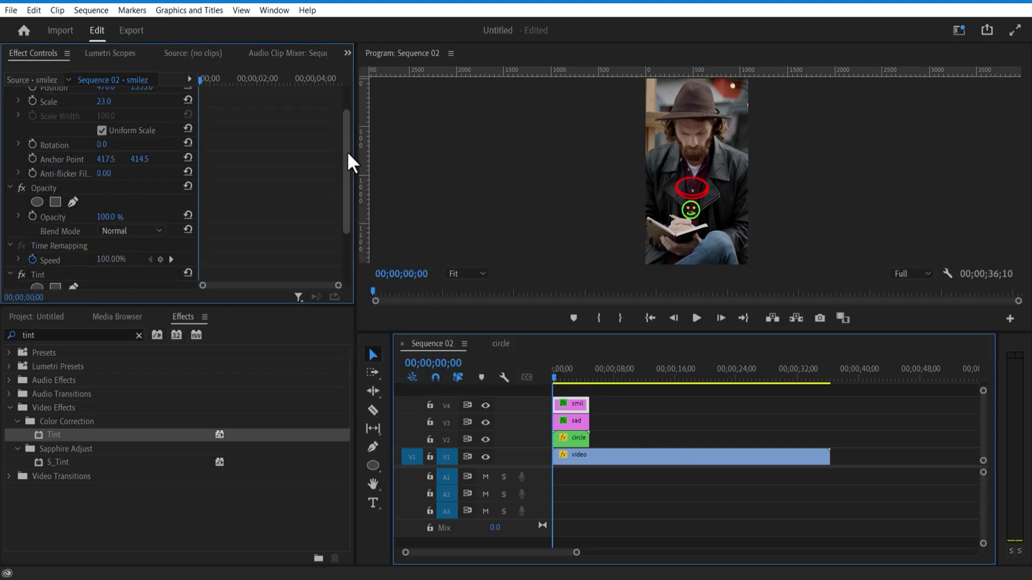
pyautogui.scroll(1, 349, 156)
pyautogui.click(554, 377)
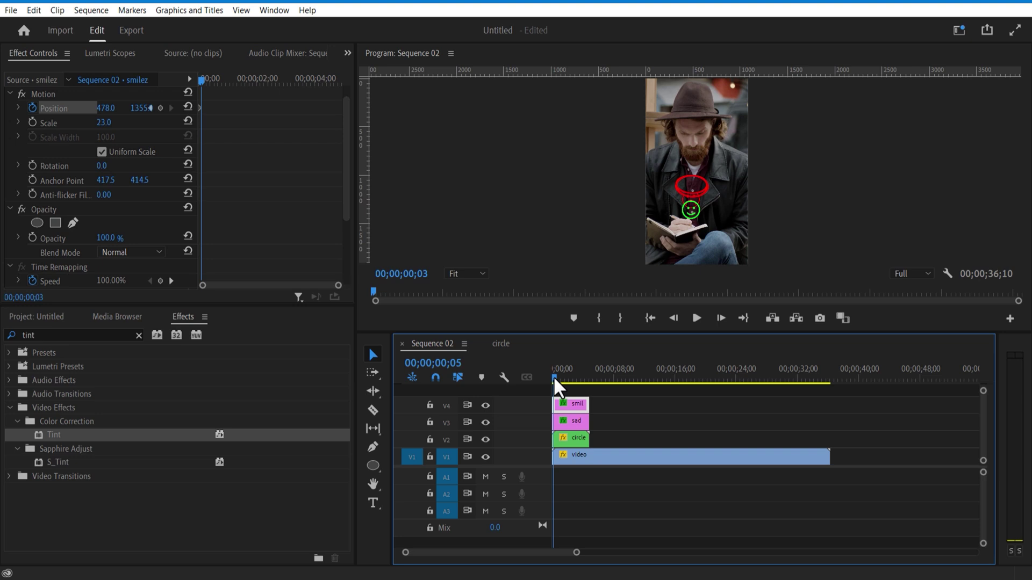
pyautogui.moveTo(556, 376)
pyautogui.mouseDown()
pyautogui.moveTo(546, 377)
pyautogui.moveTo(557, 377)
pyautogui.mouseUp()
pyautogui.moveTo(565, 408); pyautogui.dragTo(570, 409)
pyautogui.moveTo(136, 112); pyautogui.dragTo(32, 111)
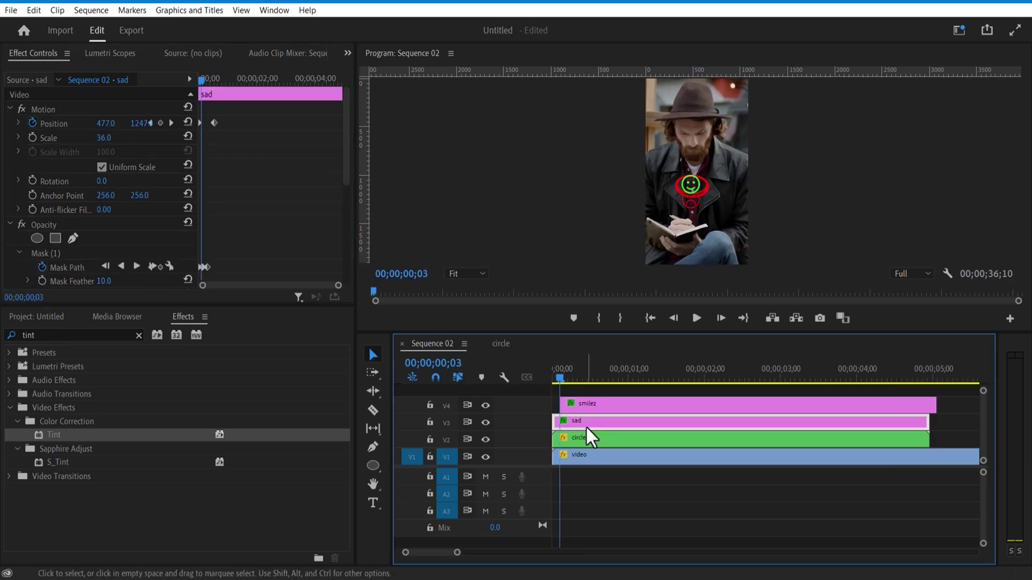
# Step: Add a four-point opacity mask to the smilez image at its clip's start and enable Mask Path keyframing
pyautogui.click(70, 253)
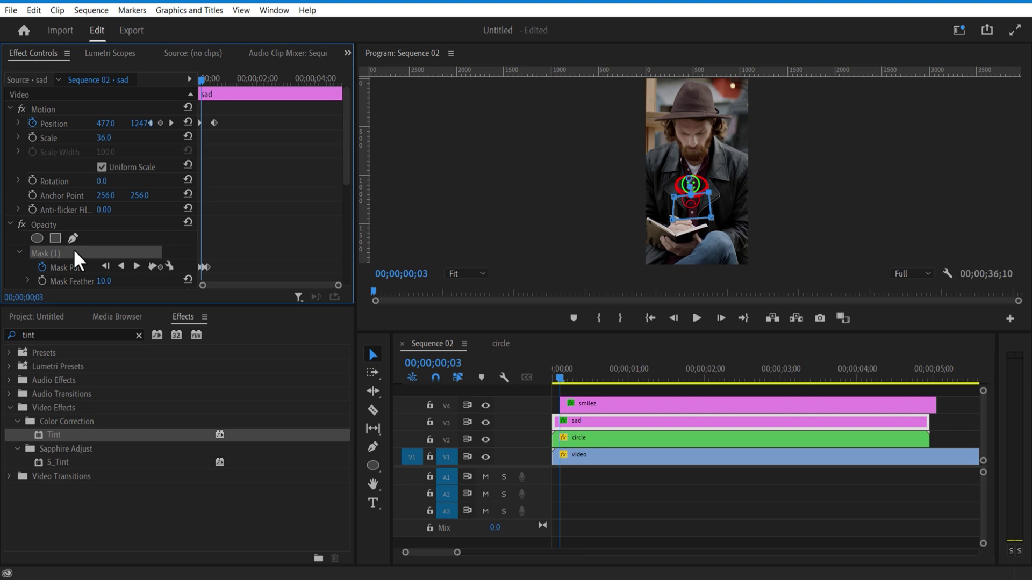
pyautogui.click(589, 408)
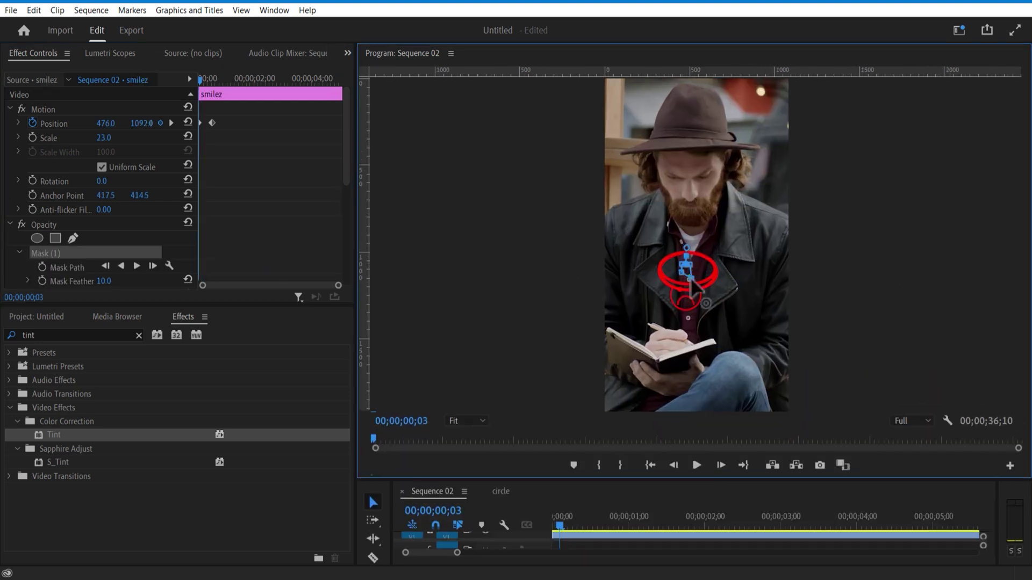
pyautogui.moveTo(683, 269)
pyautogui.mouseDown()
pyautogui.moveTo(687, 258)
pyautogui.moveTo(687, 282)
pyautogui.mouseUp()
pyautogui.click(42, 267)
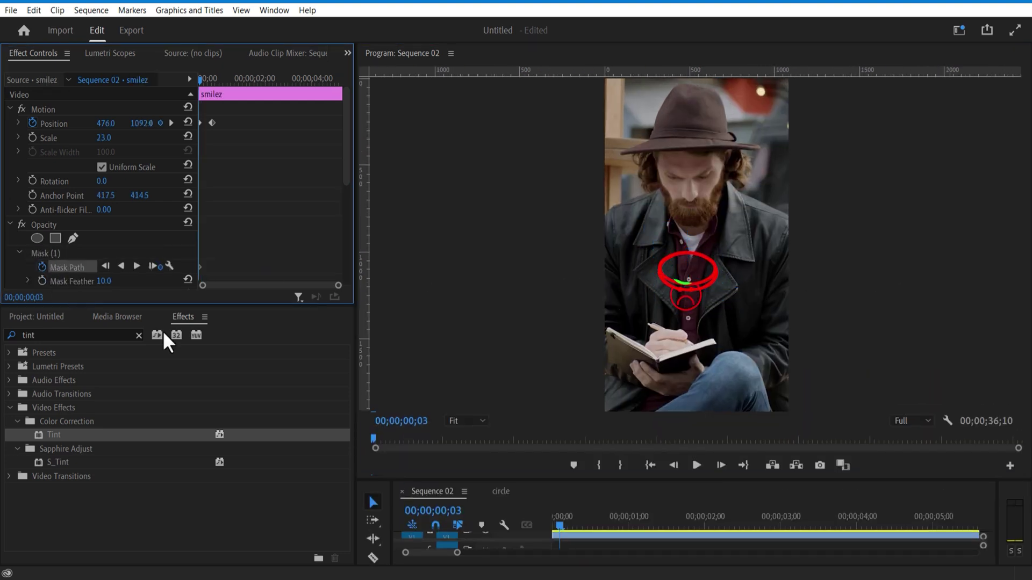
pyautogui.moveTo(569, 470); pyautogui.dragTo(579, 365)
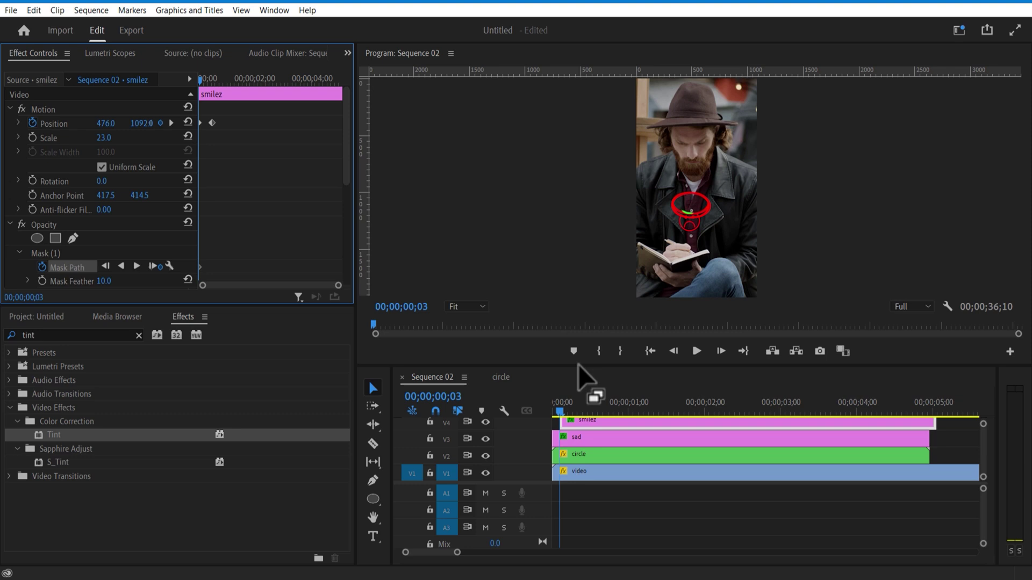
# Step: Keyframe the smilez image's mask path at 00;00;00;06, reshaping the mask to reveal the face above the ring's front edge
pyautogui.click(564, 408)
pyautogui.moveTo(564, 408); pyautogui.dragTo(567, 406)
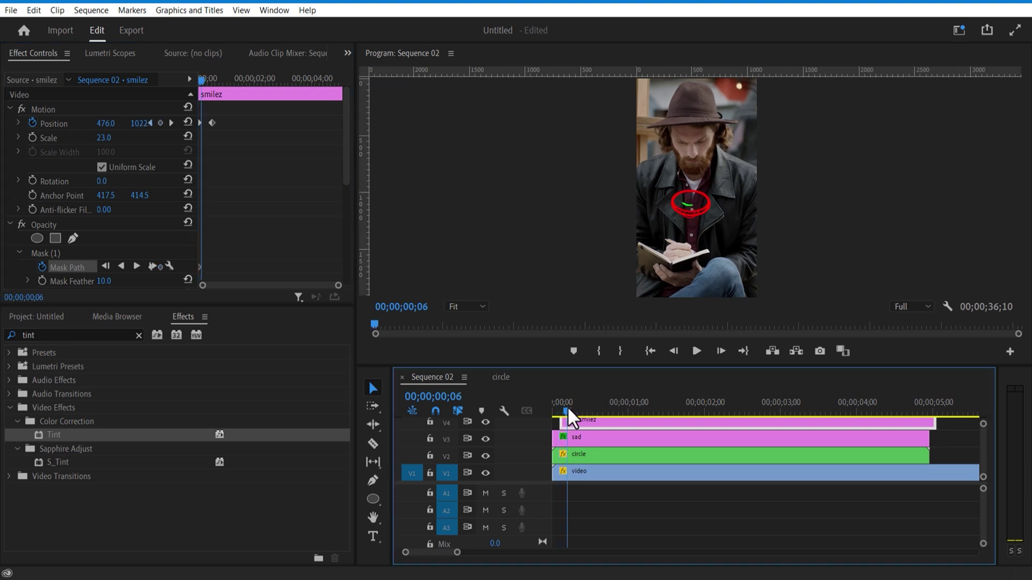
pyautogui.click(63, 253)
pyautogui.moveTo(694, 207); pyautogui.dragTo(695, 193)
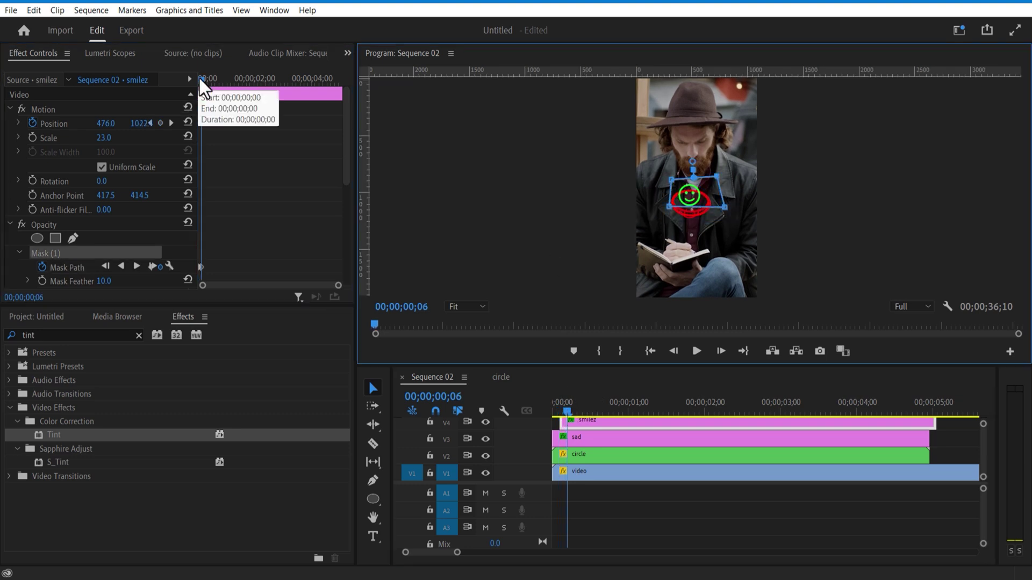
pyautogui.click(197, 81)
pyautogui.click(210, 80)
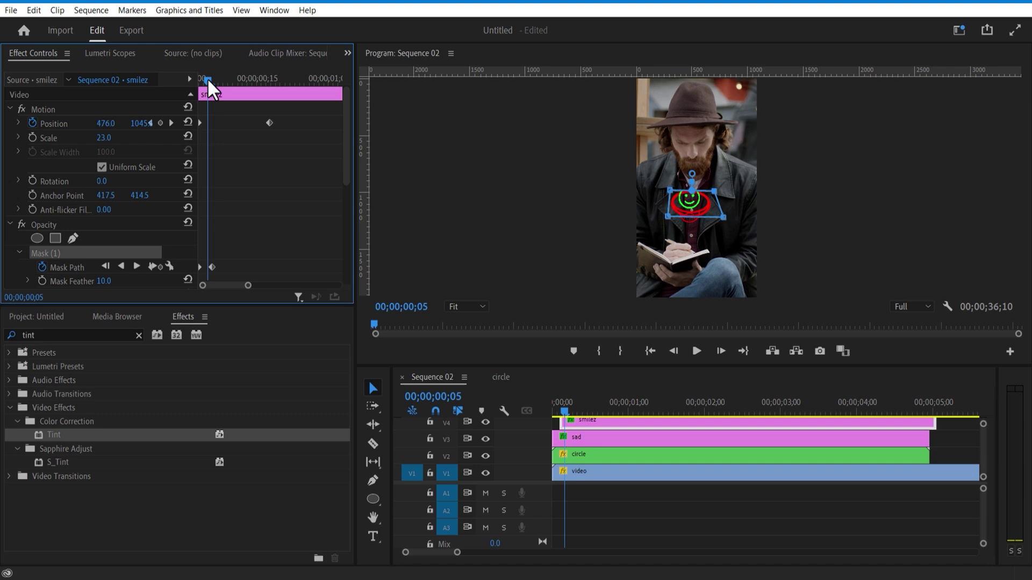
# Step: Set the feather of the sad image's opacity mask to 75
pyautogui.click(559, 408)
pyautogui.click(580, 438)
pyautogui.click(586, 423)
pyautogui.click(203, 82)
pyautogui.click(200, 81)
pyautogui.click(580, 438)
pyautogui.click(45, 253)
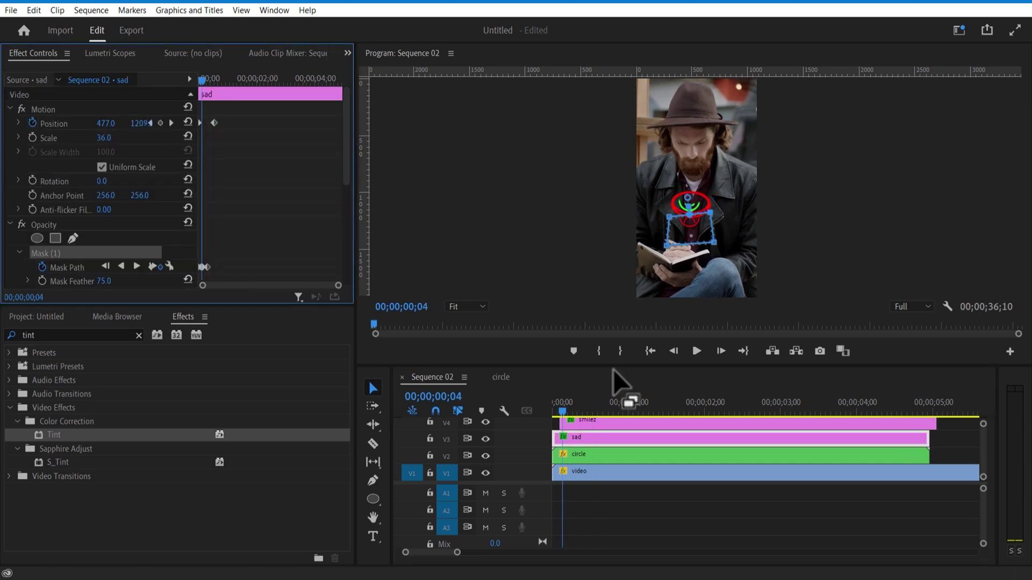
# Step: Split the circle nest on V2 at 00;00;00;04 in Sequence 02
pyautogui.click(576, 453)
pyautogui.click(373, 444)
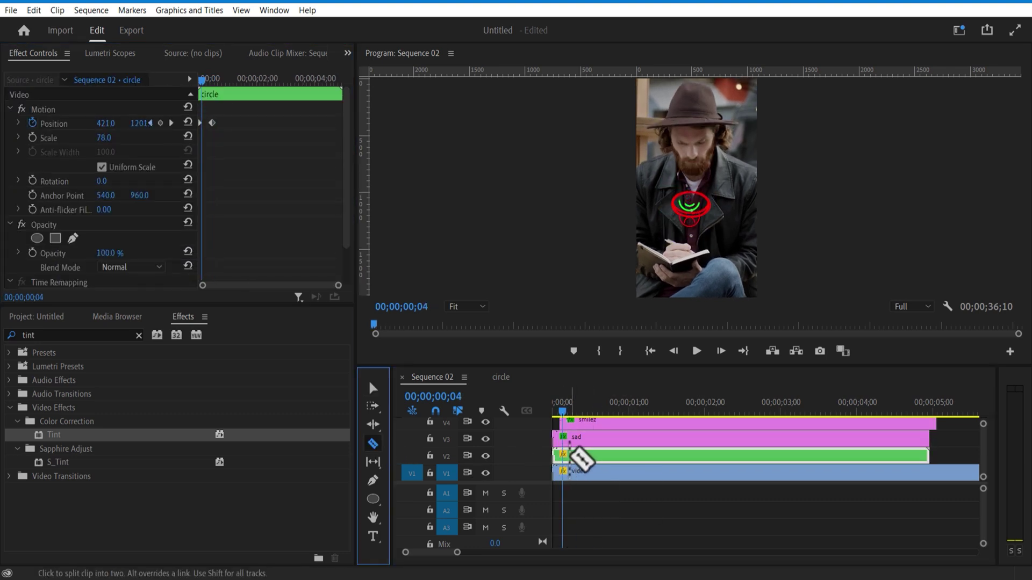
pyautogui.click(577, 457)
pyautogui.click(373, 392)
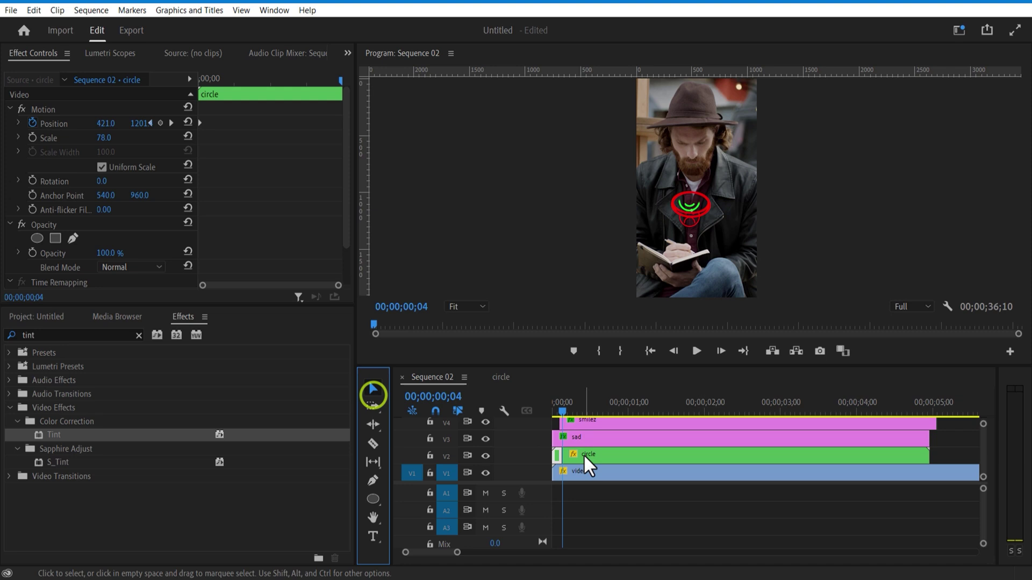
# Step: Open the circle nest and split both of its Graphic clips at 00;00;00;04
pyautogui.click(583, 454)
pyautogui.doubleClick(583, 453)
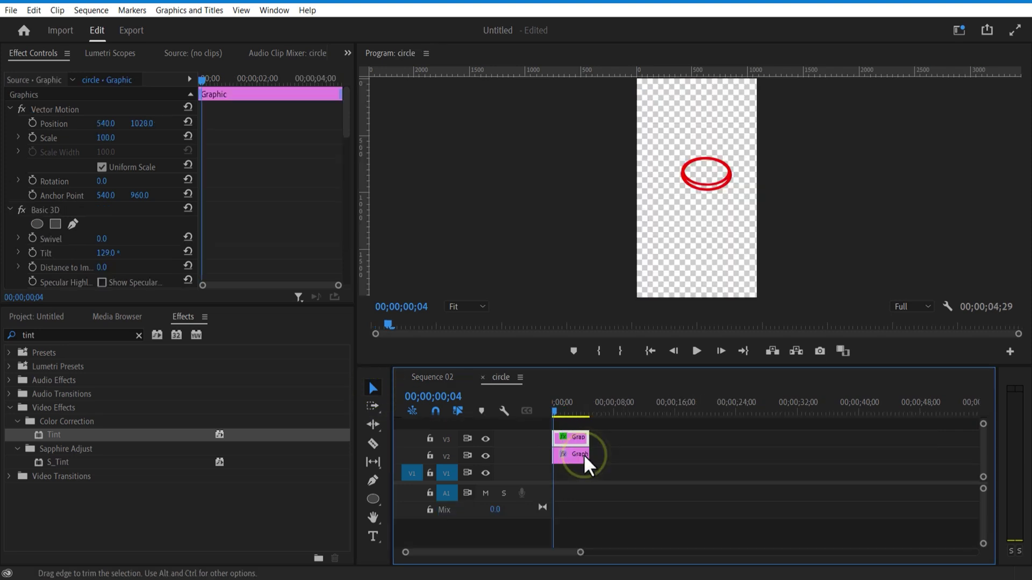
pyautogui.moveTo(580, 551); pyautogui.dragTo(454, 552)
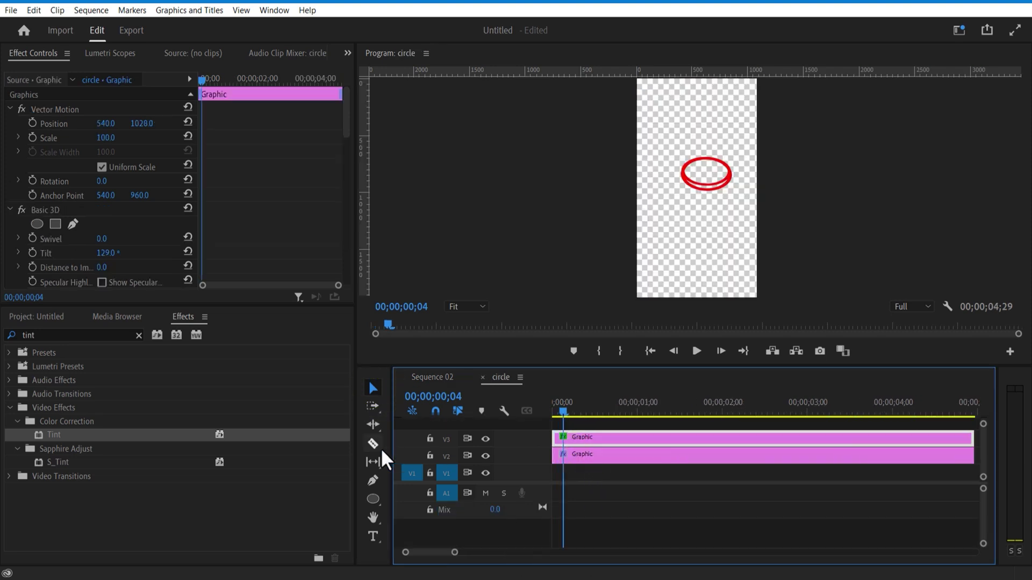
pyautogui.click(373, 444)
pyautogui.press('v')
# Step: Set the stroke colour of the V3 Graphic's second part, after 00;00;00;04, to green 1FFB02
pyautogui.click(585, 439)
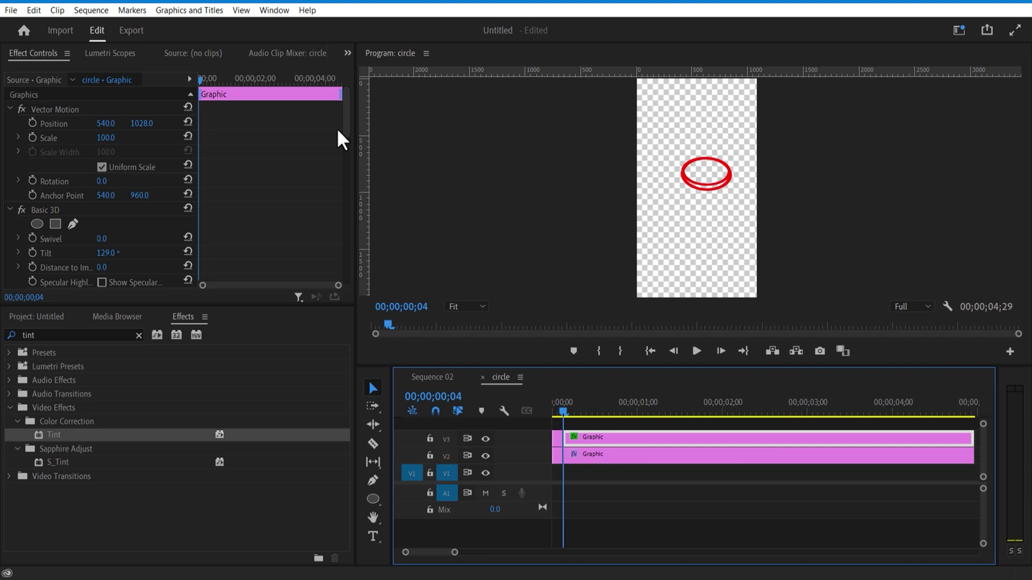
pyautogui.moveTo(346, 129); pyautogui.dragTo(347, 198)
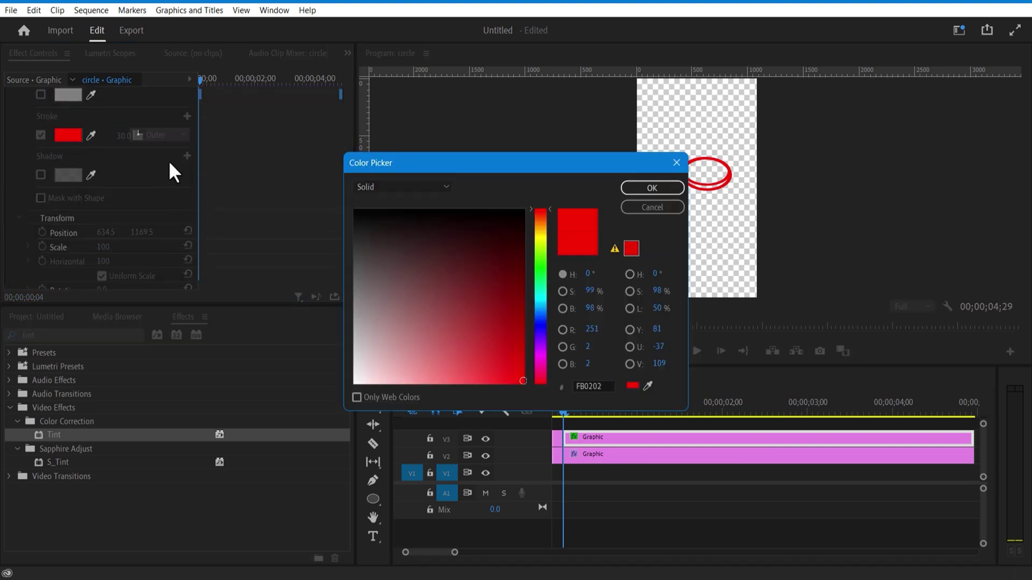
pyautogui.click(541, 263)
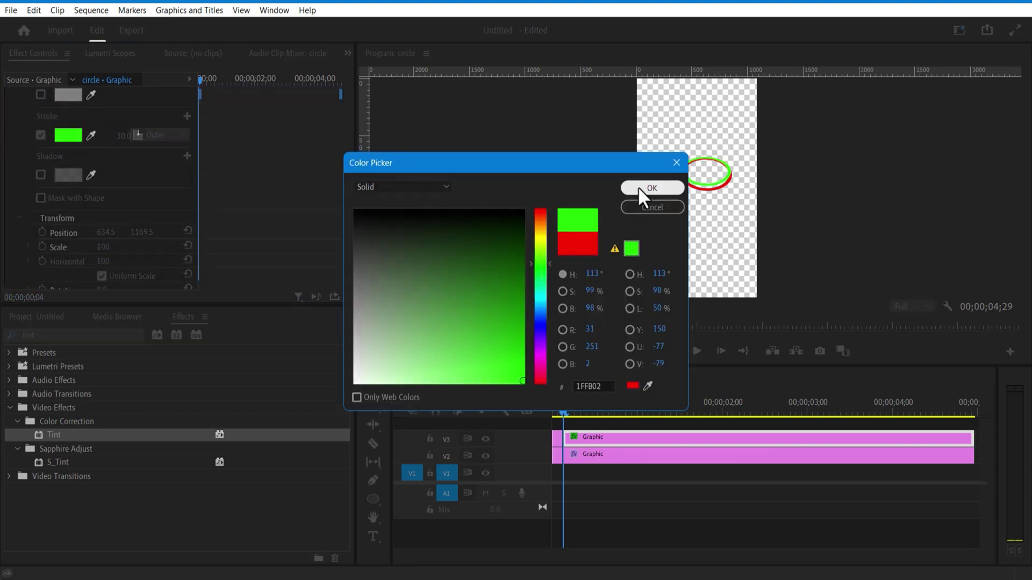
pyautogui.click(640, 185)
# Step: Set the stroke colour of the V2 Graphic's second part to green 1AFE01 and return to Sequence 02
pyautogui.click(590, 453)
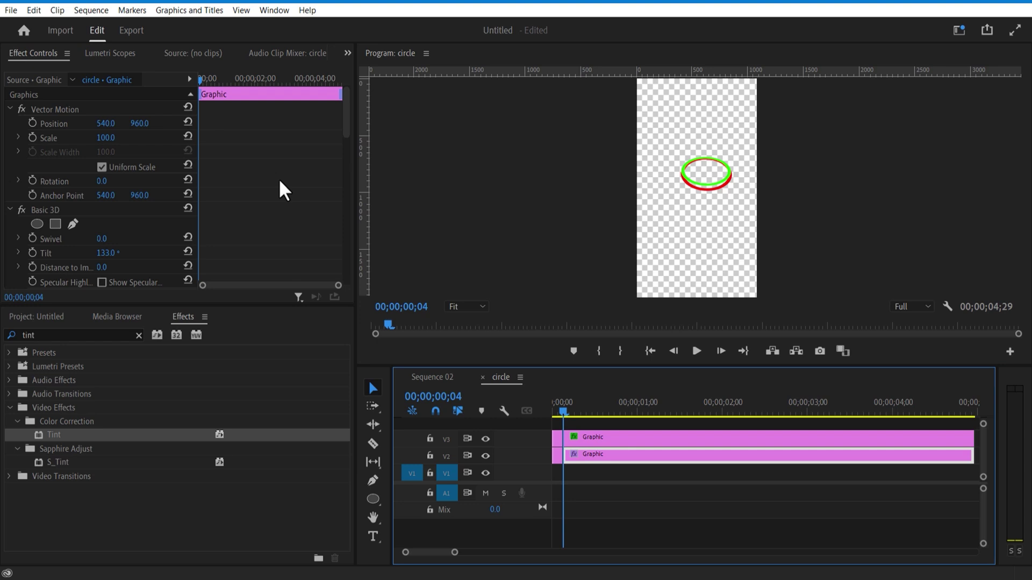
pyautogui.moveTo(344, 117); pyautogui.dragTo(345, 202)
pyautogui.click(68, 133)
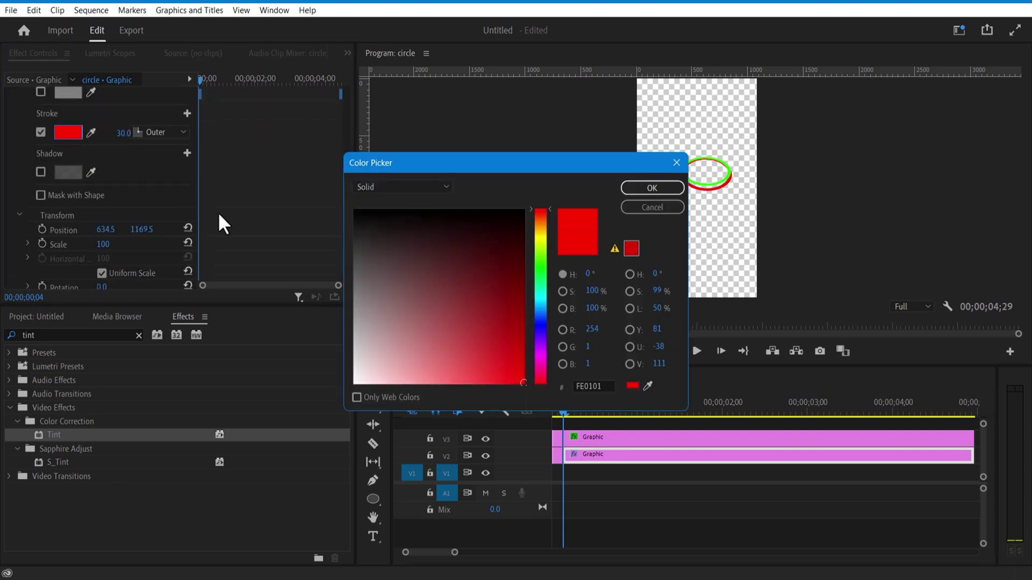
pyautogui.click(541, 264)
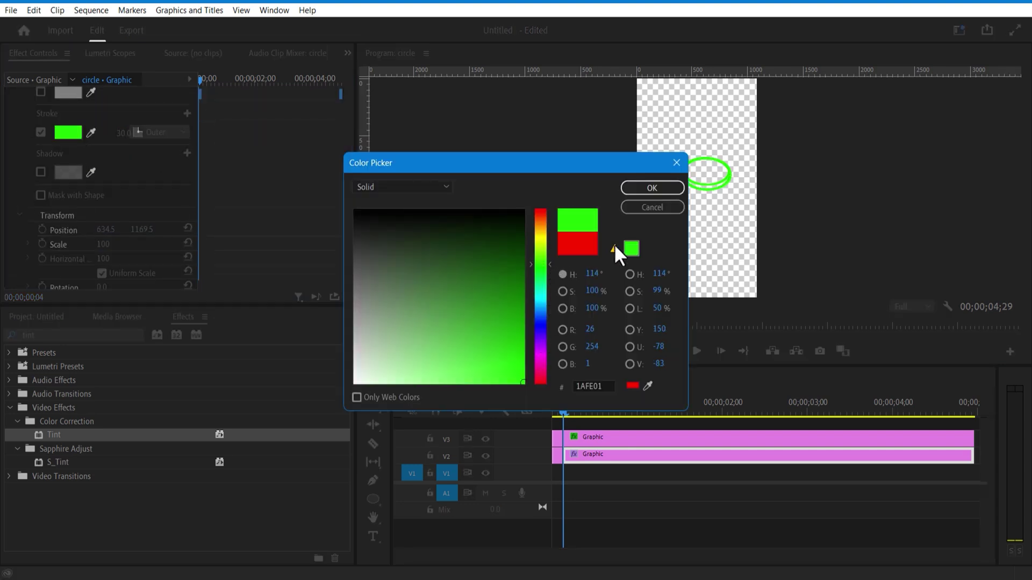
pyautogui.click(652, 188)
pyautogui.click(442, 376)
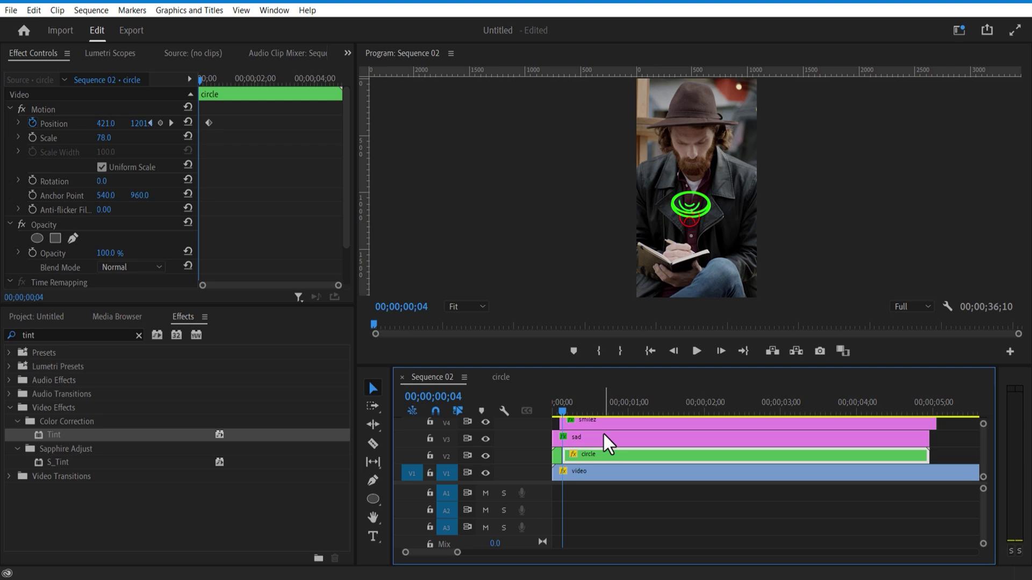
# Step: Keyframe the sad image's opacity from 100% at 00;00;00;03 to 0% shortly after it
pyautogui.click(557, 408)
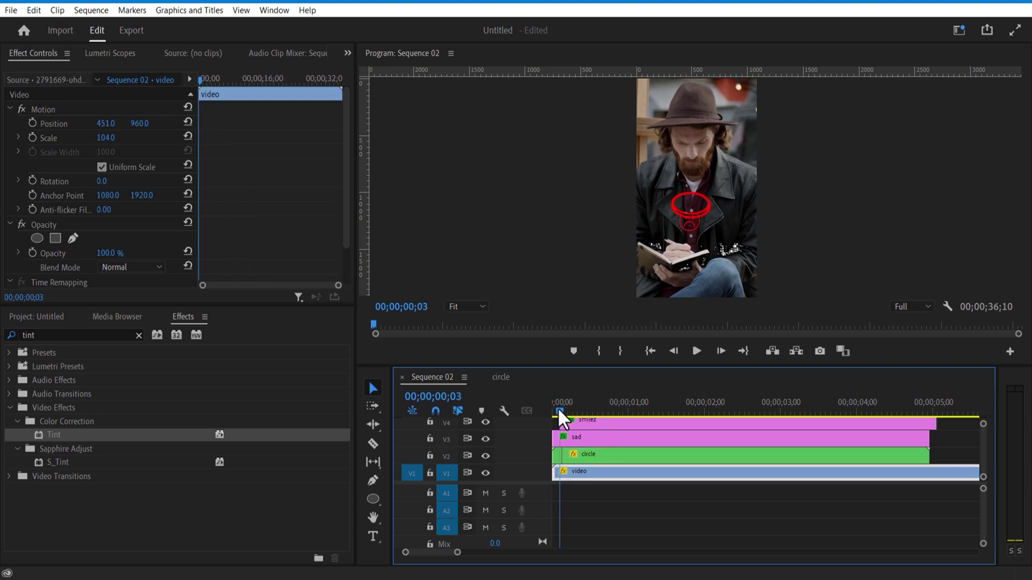
pyautogui.click(564, 438)
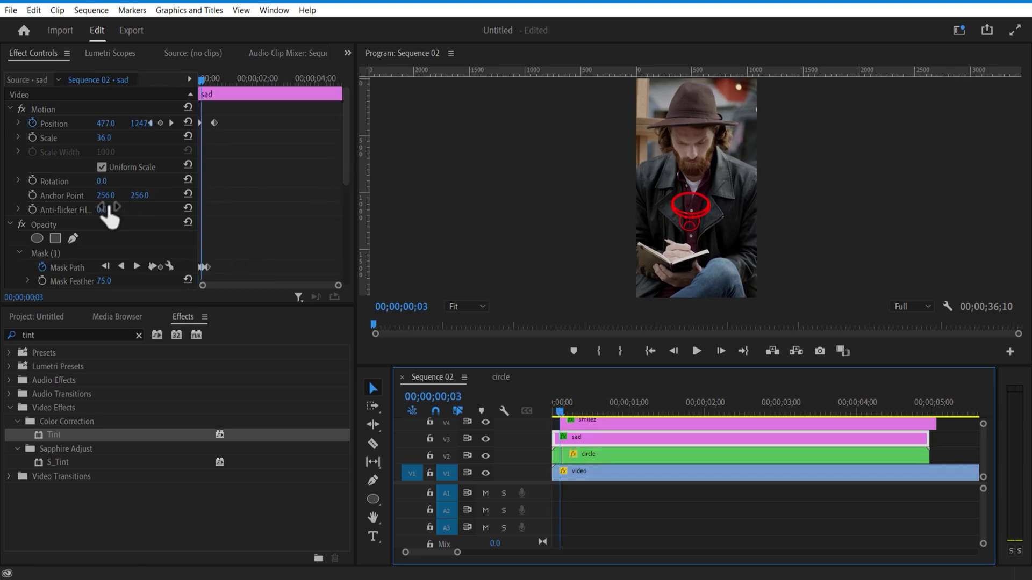
pyautogui.moveTo(342, 144); pyautogui.dragTo(345, 214)
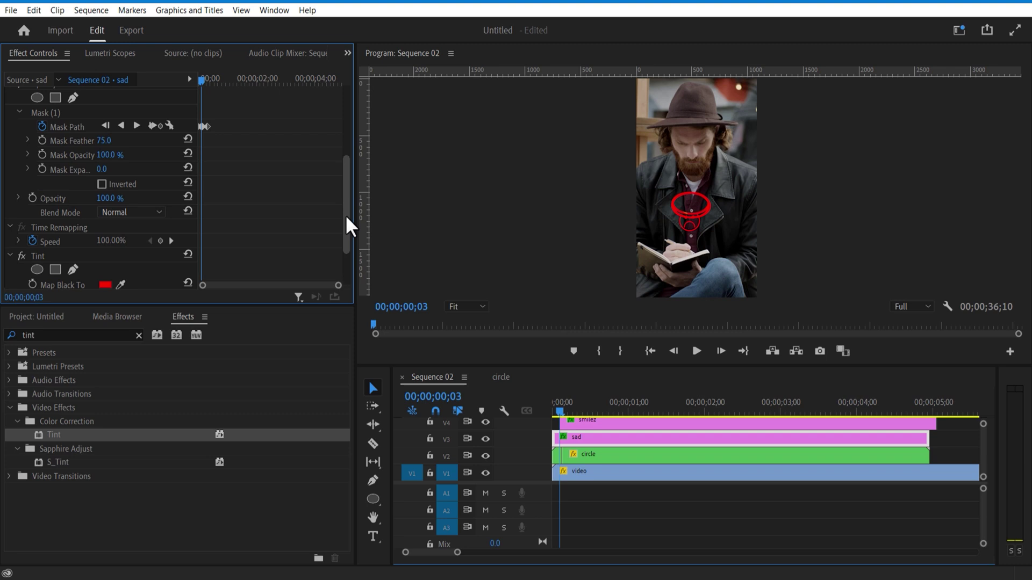
pyautogui.click(32, 196)
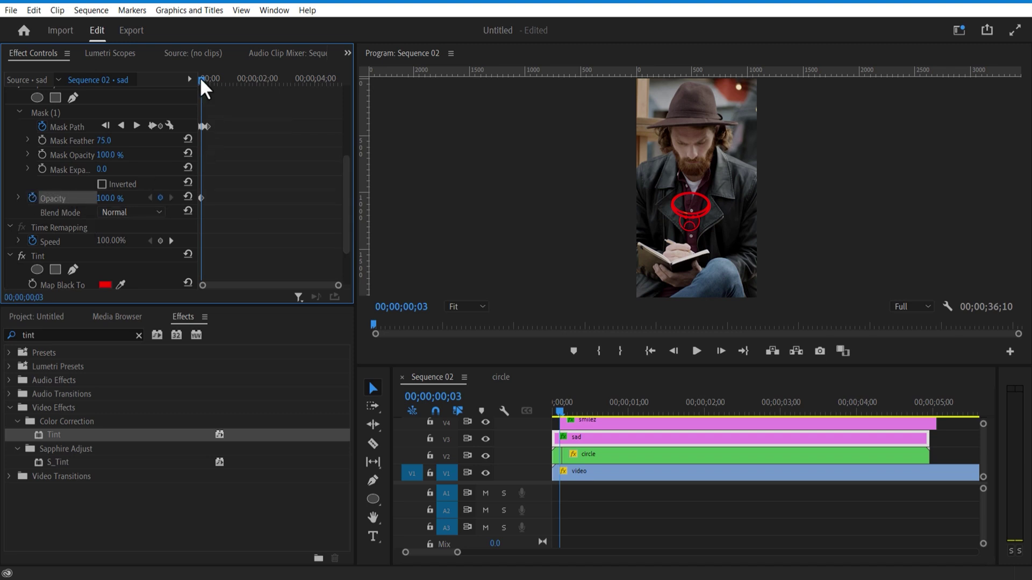
pyautogui.moveTo(200, 77); pyautogui.dragTo(202, 77)
pyautogui.click(106, 198)
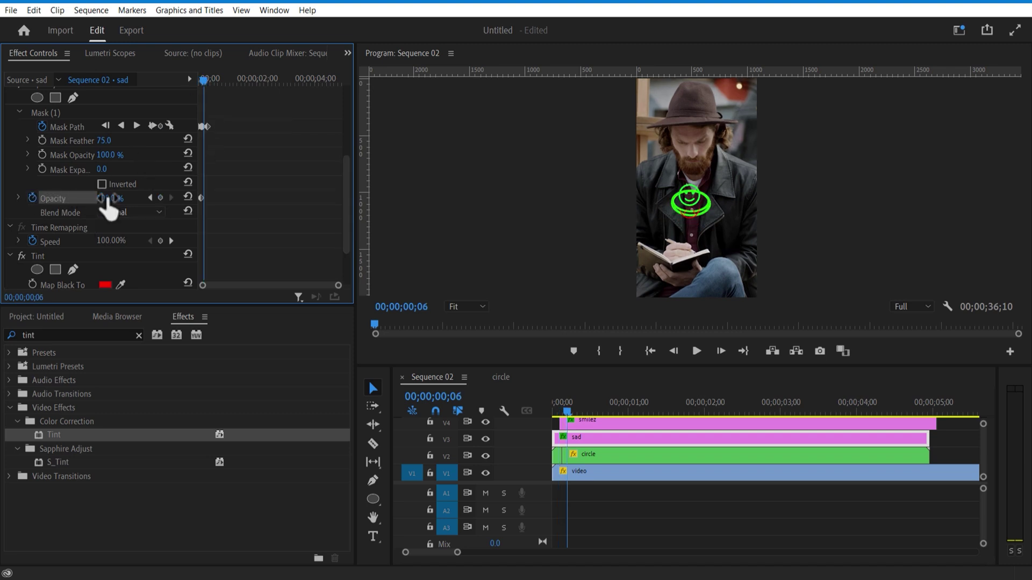
pyautogui.write('0')
pyautogui.press('Return')
# Step: Play Sequence 02 from the start to review the face's change from red to green
pyautogui.moveTo(204, 81); pyautogui.dragTo(200, 85)
pyautogui.moveTo(458, 552); pyautogui.dragTo(474, 552)
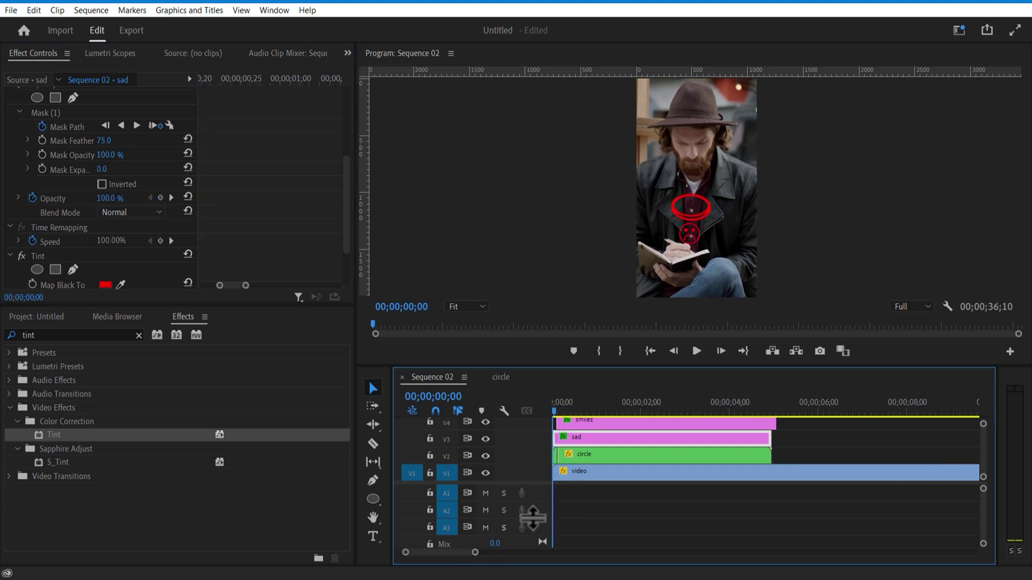
pyautogui.click(697, 352)
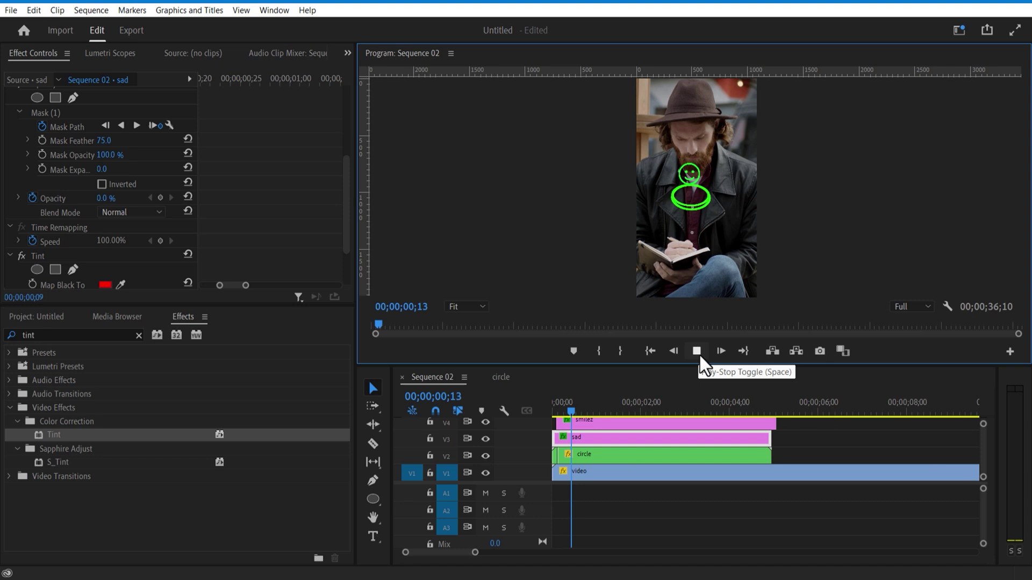
# Step: Split the smilez, sad and circle clips at 00;00;00;19 and delete the parts after the cut
pyautogui.moveTo(604, 410); pyautogui.dragTo(548, 411)
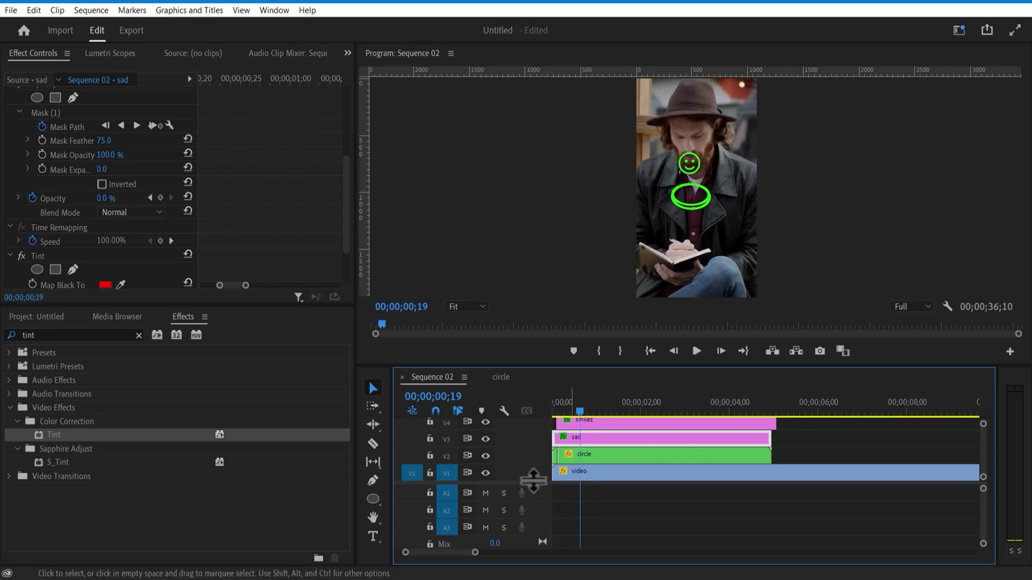
pyautogui.click(372, 444)
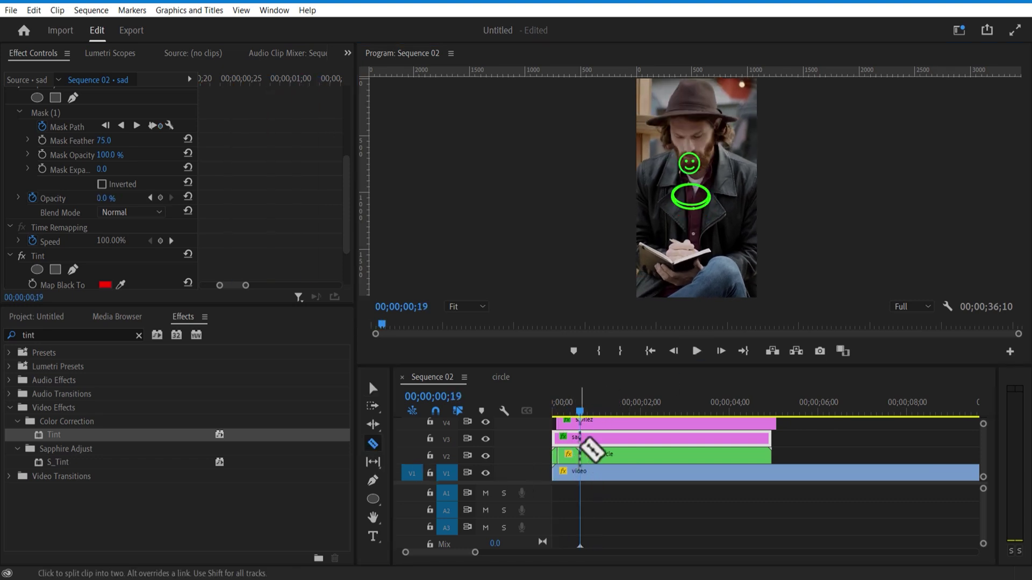
pyautogui.click(581, 440)
pyautogui.click(581, 424)
pyautogui.click(373, 388)
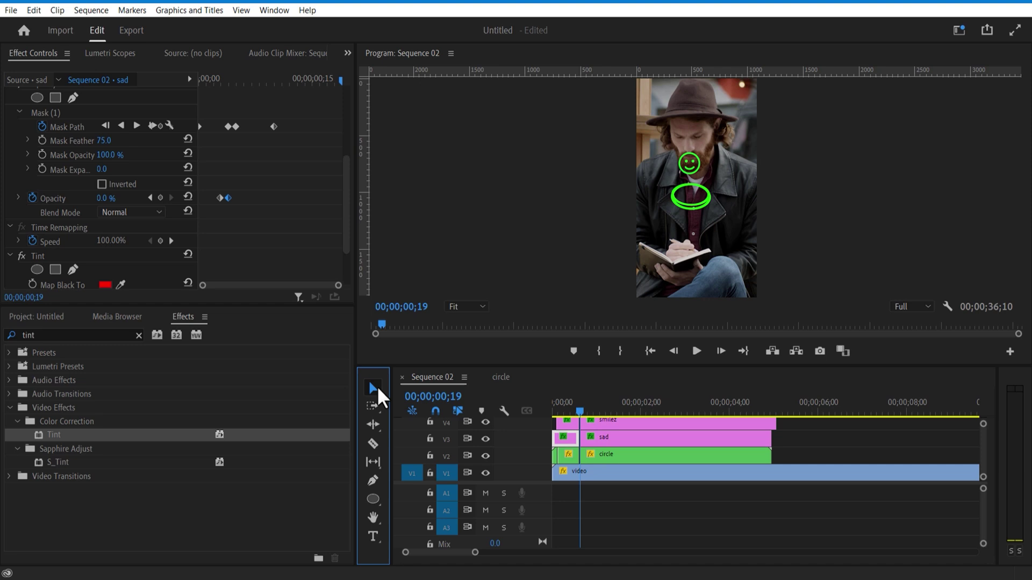
pyautogui.moveTo(795, 418); pyautogui.dragTo(554, 417)
pyautogui.press('Delete')
# Step: Nest the remaining smilez, sad and circle clips as a sequence named smilezz
pyautogui.rightClick(567, 424)
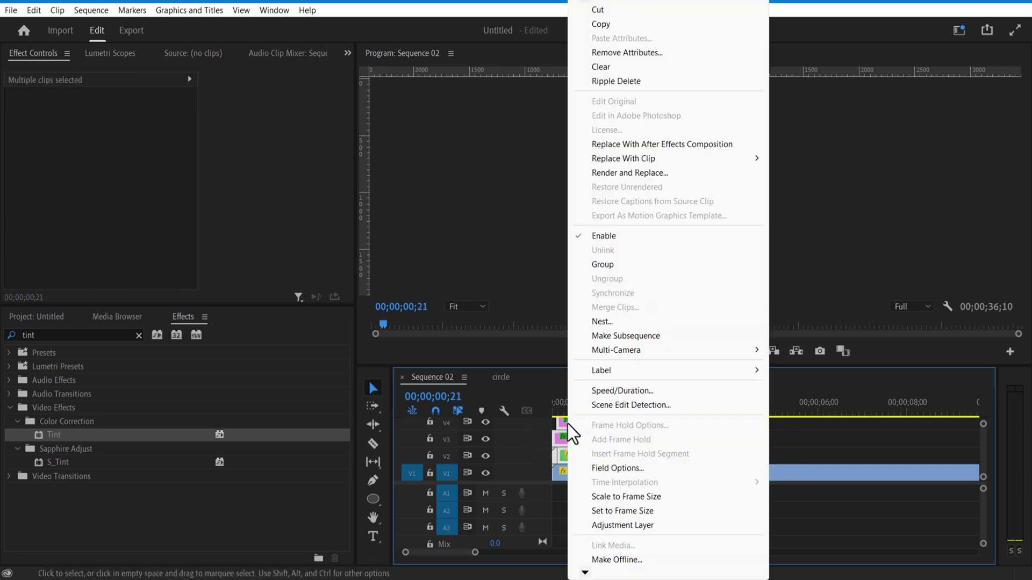
pyautogui.click(604, 323)
pyautogui.write('smilez')
pyautogui.press('Return')
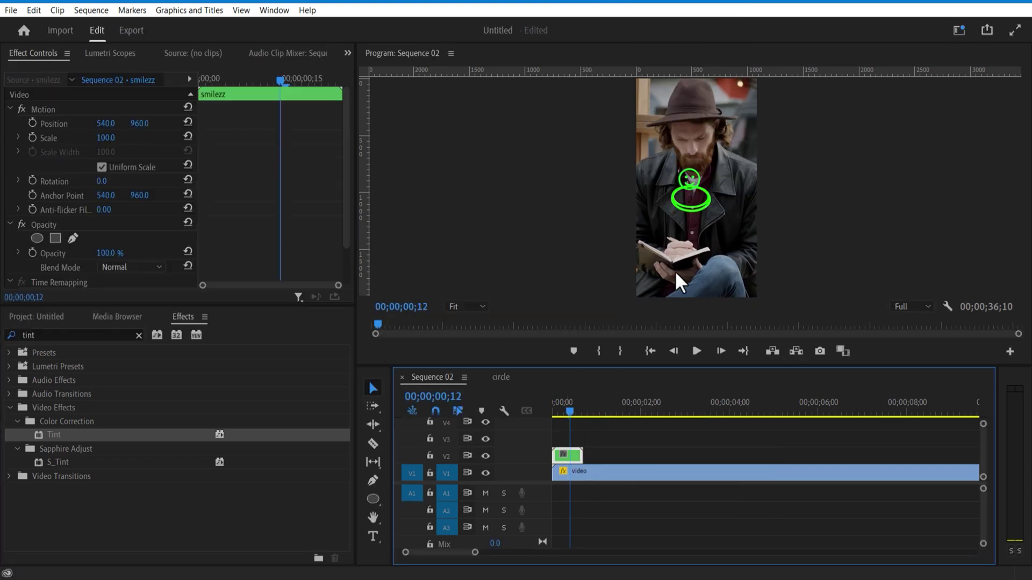
# Step: Position the smilezz nest at 585, 901 over the man's chest and reduce its scale
pyautogui.press('`')
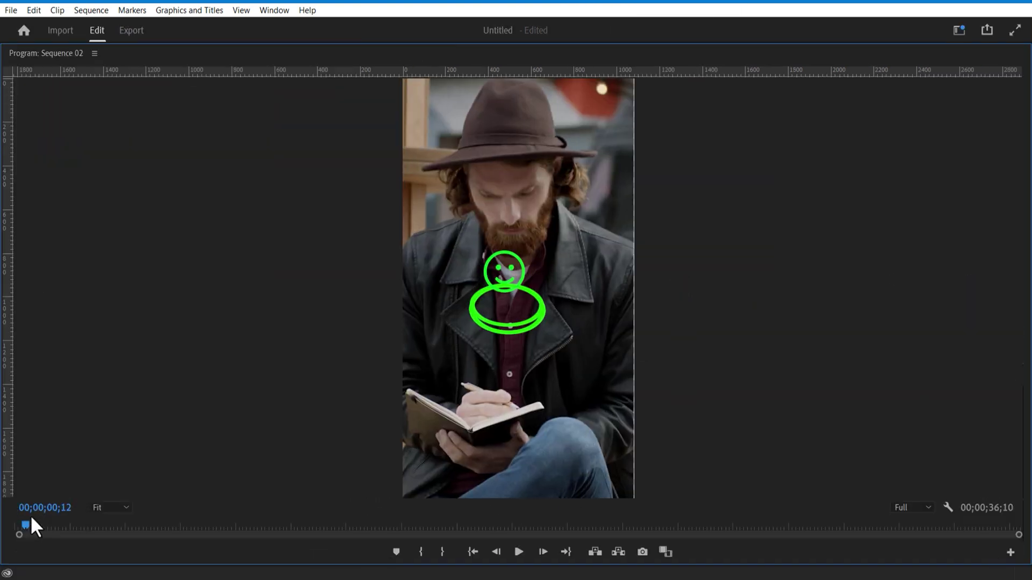
pyautogui.moveTo(30, 518)
pyautogui.mouseDown()
pyautogui.moveTo(13, 526)
pyautogui.moveTo(32, 534)
pyautogui.mouseUp()
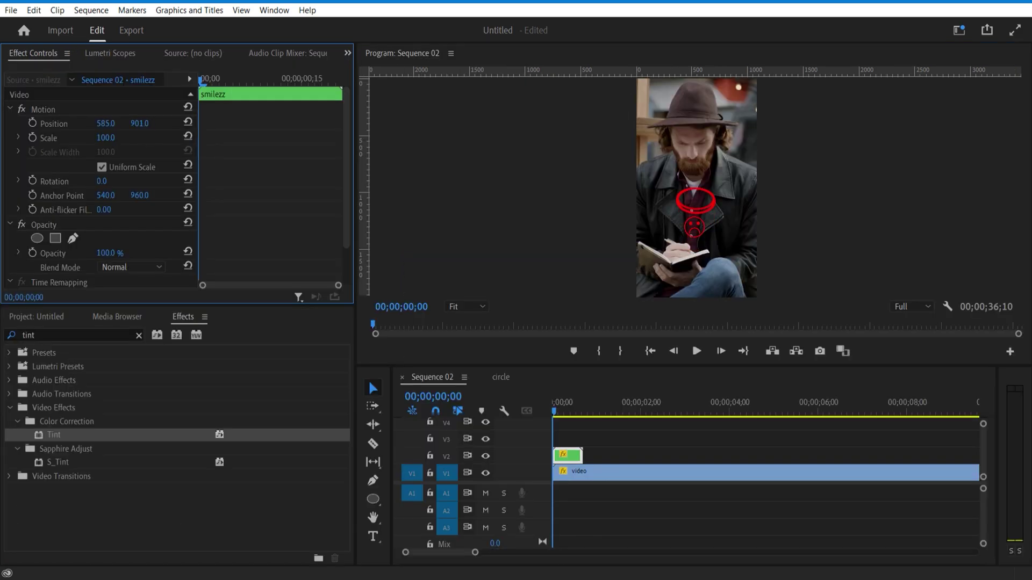
pyautogui.moveTo(104, 138); pyautogui.dragTo(97, 137)
# Step: Play back the repositioned smilezz nest over the video
pyautogui.moveTo(552, 411); pyautogui.dragTo(576, 411)
pyautogui.click(697, 350)
pyautogui.click(696, 350)
# Step: Add a text graphic reading 1 at 00;00;00;22 over the man's hat, with position 787, 1085 and scale 180
pyautogui.click(567, 409)
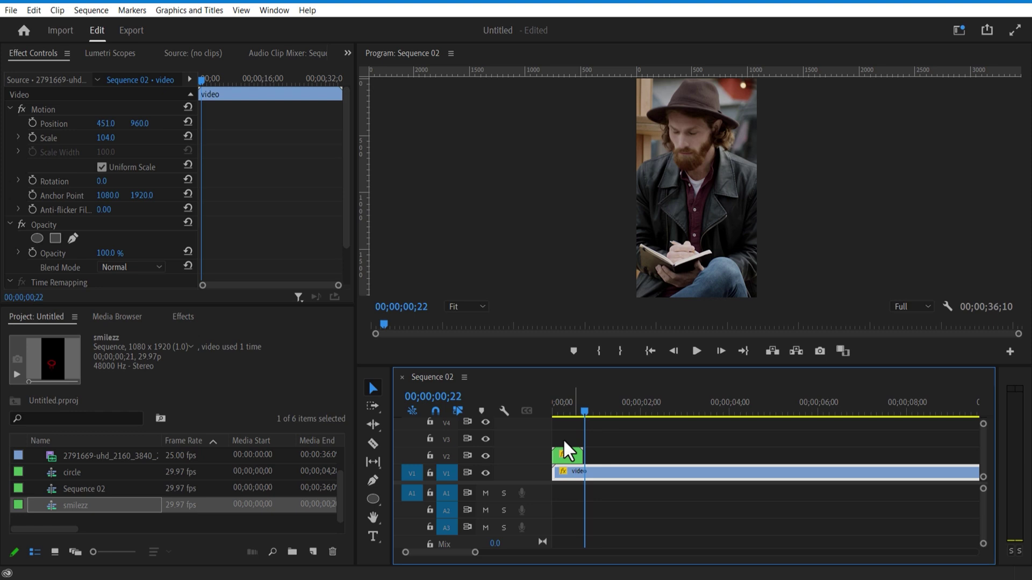
pyautogui.click(373, 536)
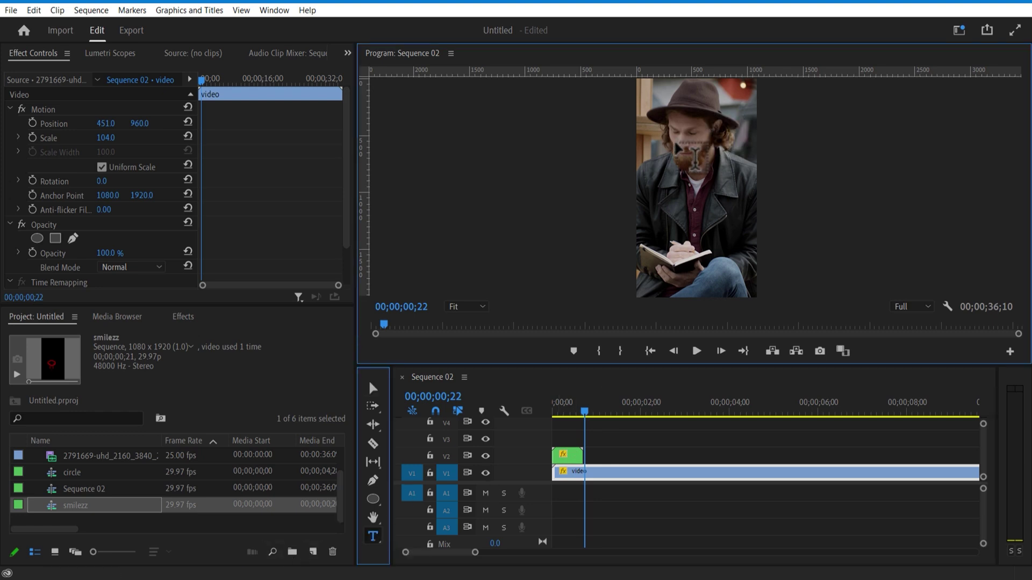
pyautogui.click(711, 214)
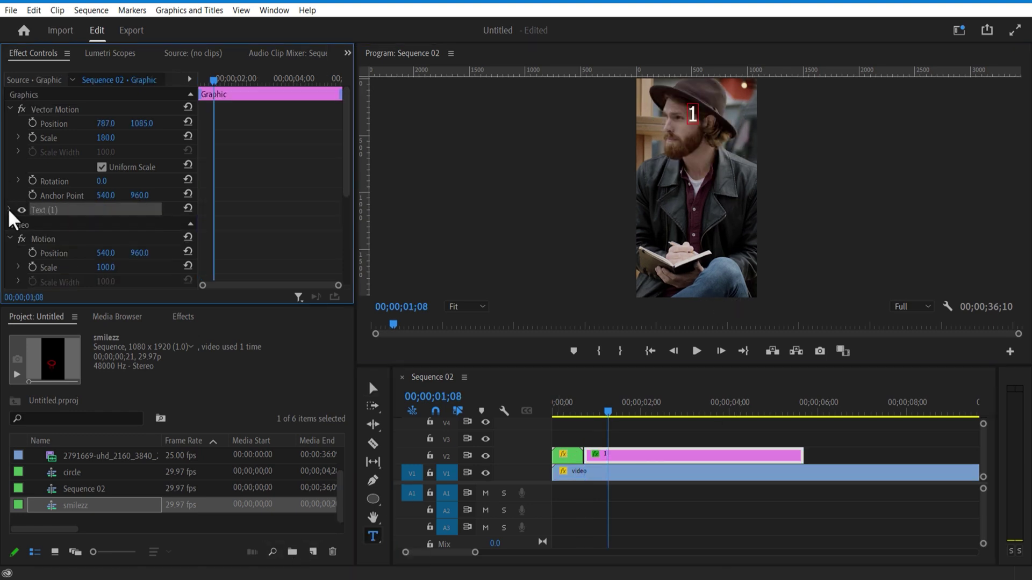
# Step: Give the text 1 a linear gradient fill from DCD9D9 to white and set its font to LEMON MILK Bold
pyautogui.click(9, 209)
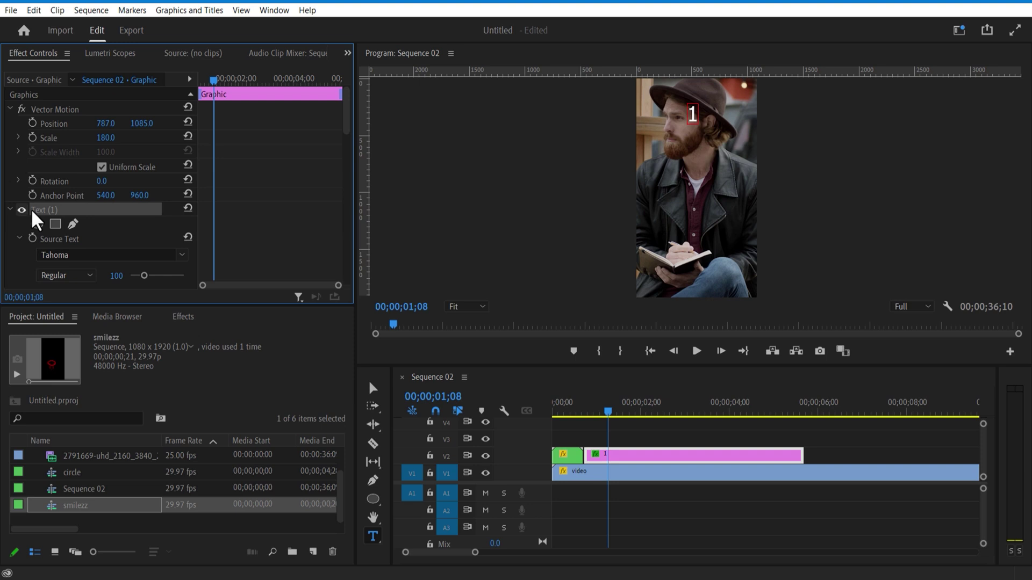
pyautogui.scroll(-3, 348, 155)
pyautogui.scroll(-3, 347, 161)
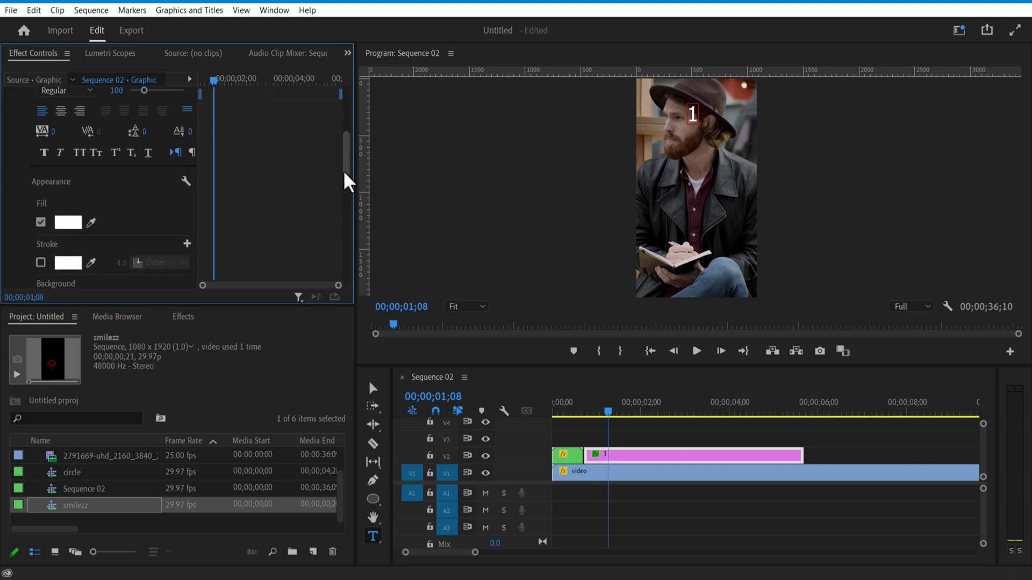
pyautogui.click(73, 221)
pyautogui.click(415, 188)
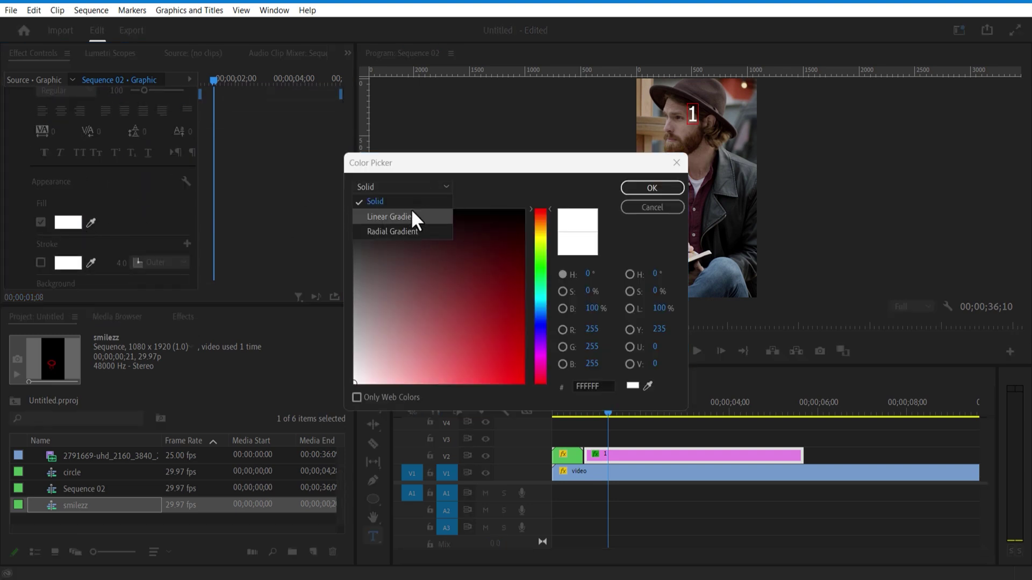
pyautogui.click(410, 217)
pyautogui.click(355, 414)
pyautogui.moveTo(356, 413); pyautogui.dragTo(354, 450)
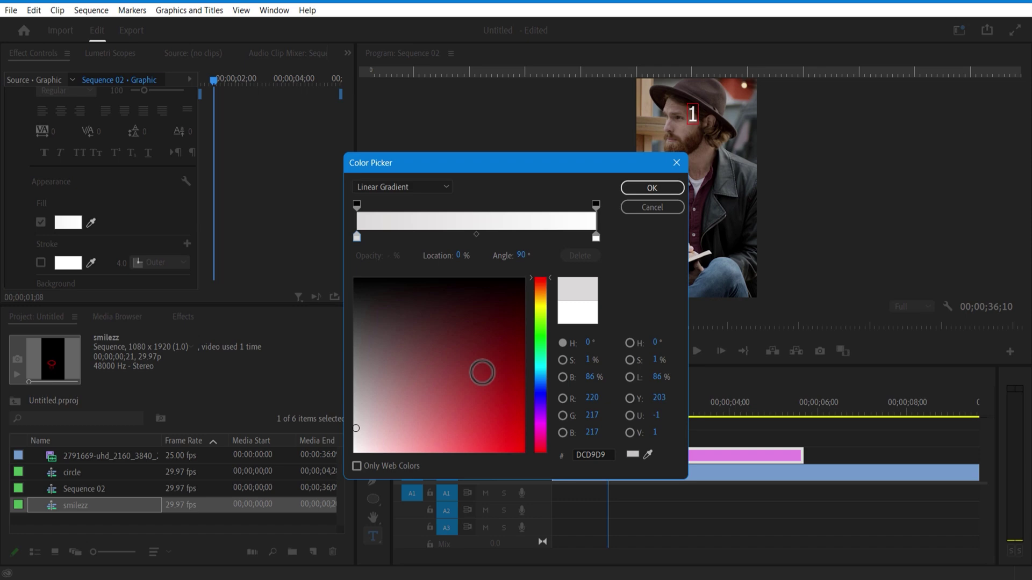
pyautogui.click(669, 188)
pyautogui.click(183, 212)
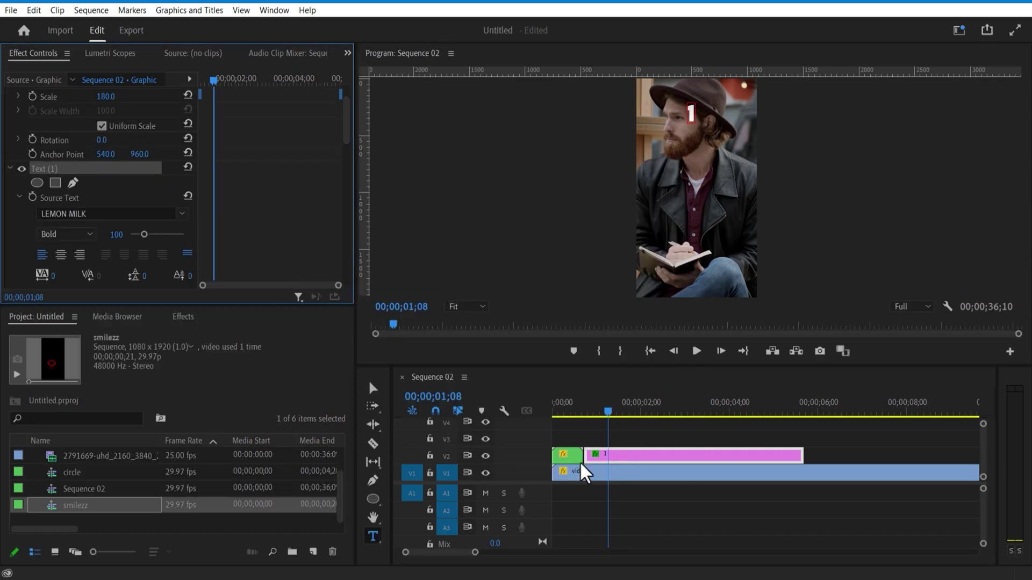
# Step: Apply the Basic 3D effect to the text 1 graphic on V2
pyautogui.click(581, 472)
pyautogui.moveTo(579, 411); pyautogui.dragTo(586, 413)
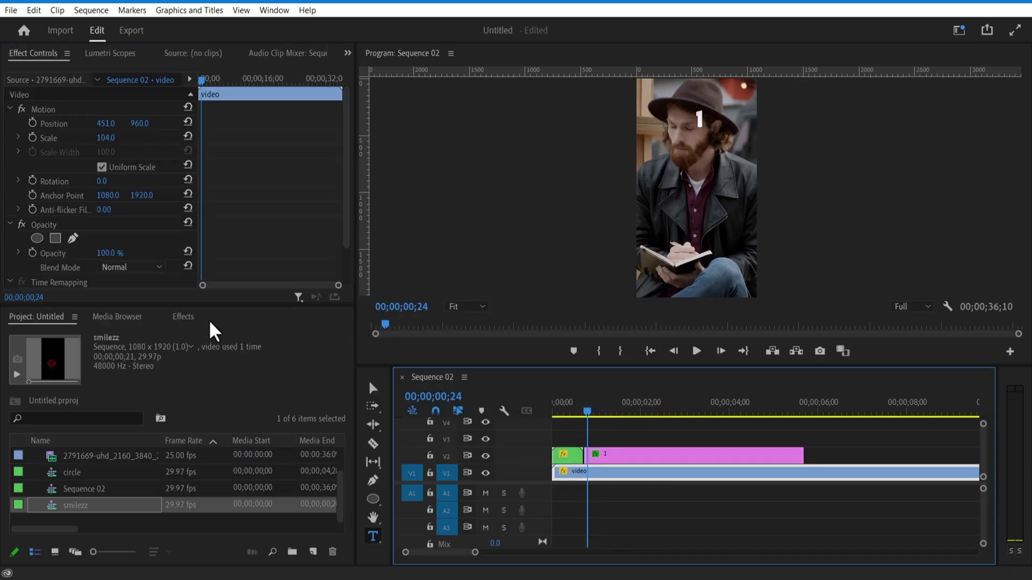
pyautogui.click(185, 317)
pyautogui.click(83, 334)
pyautogui.write('3d')
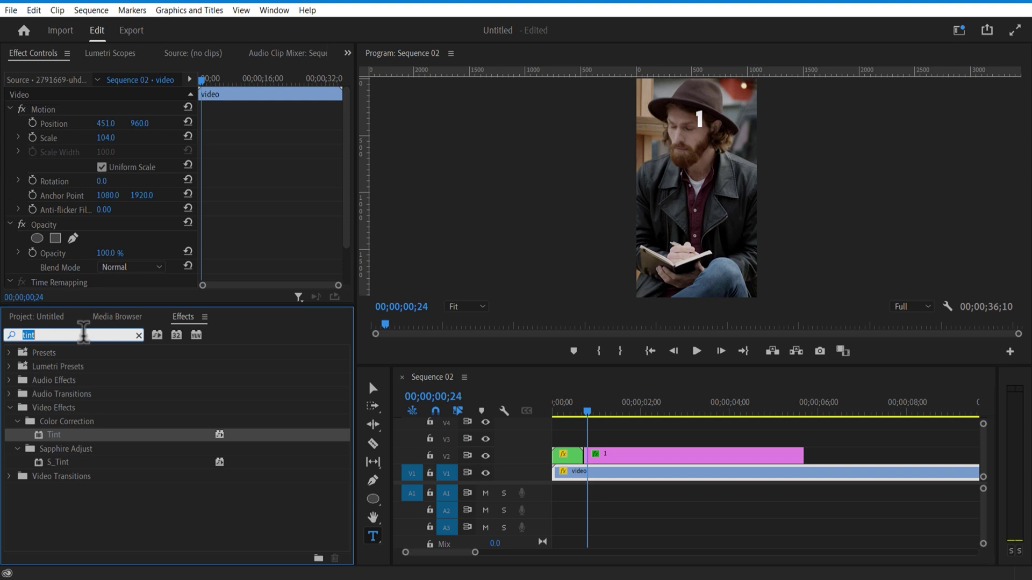
pyautogui.moveTo(63, 435); pyautogui.dragTo(615, 461)
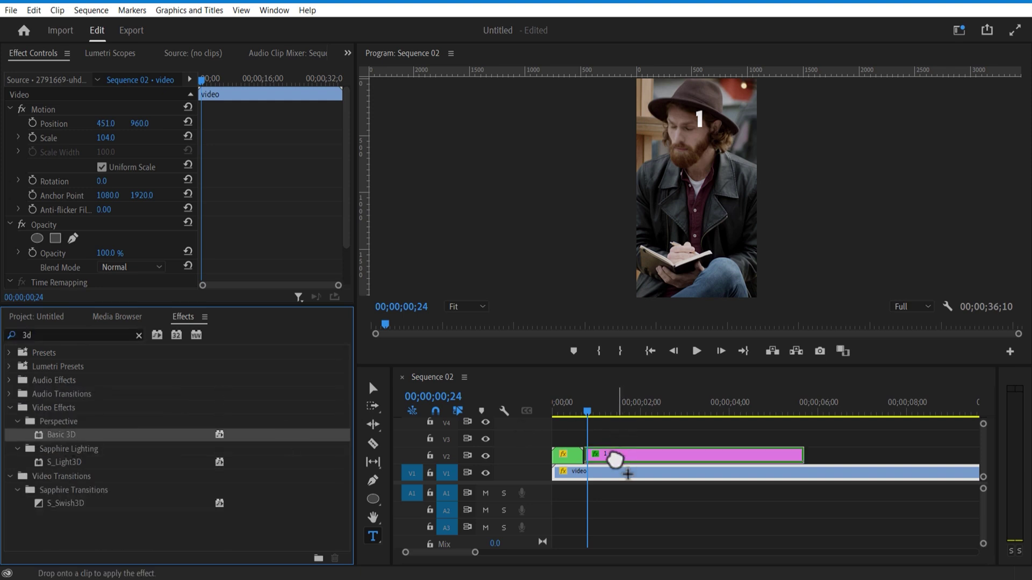
# Step: Keyframe the Basic 3D Distance to Image of text 1 from 50 at 00;00;00;22 to 0 at 00;00;01;03
pyautogui.moveTo(346, 121); pyautogui.dragTo(346, 145)
pyautogui.click(198, 86)
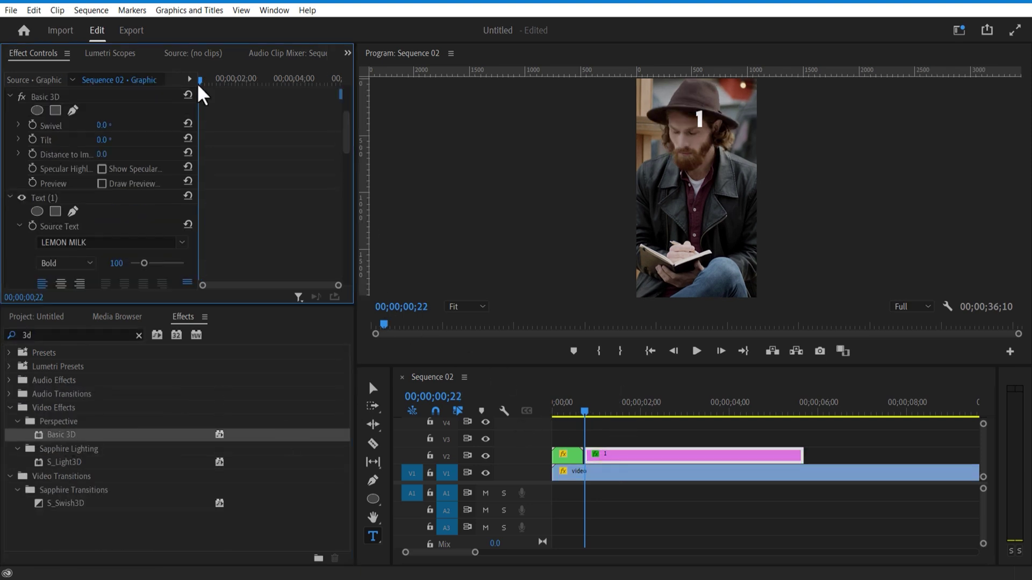
pyautogui.click(32, 155)
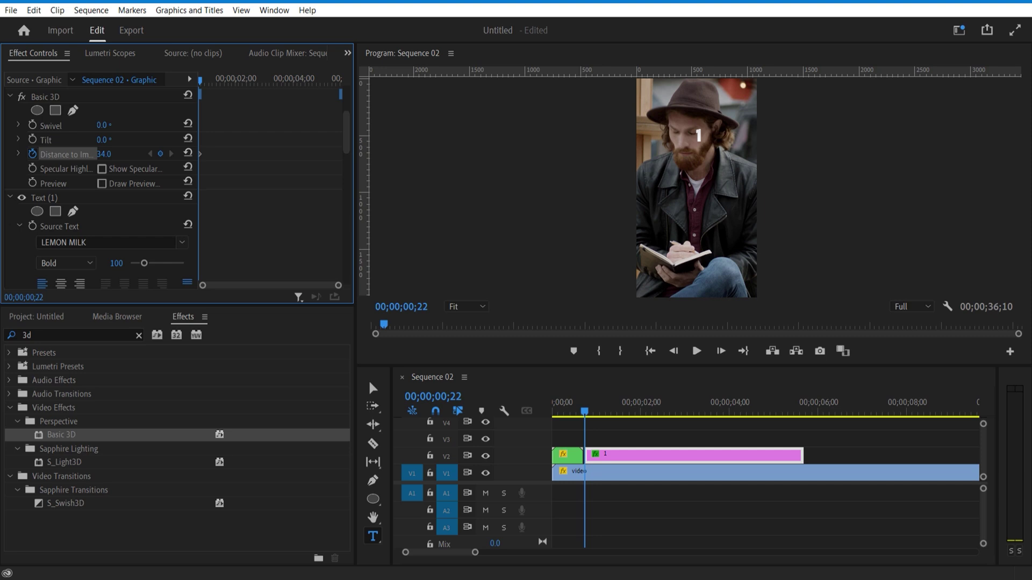
pyautogui.moveTo(200, 81); pyautogui.dragTo(212, 79)
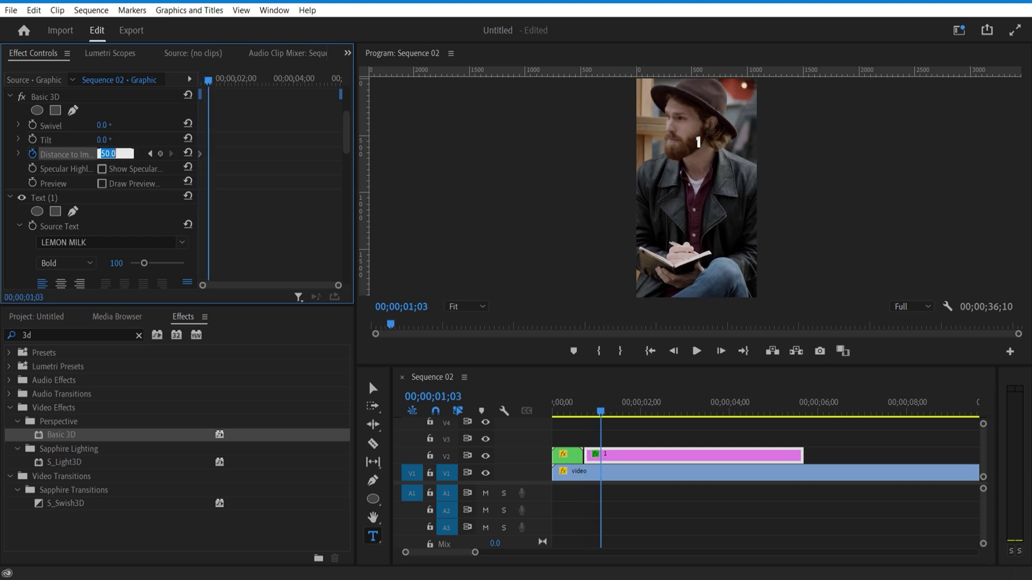
pyautogui.click(156, 134)
pyautogui.click(200, 80)
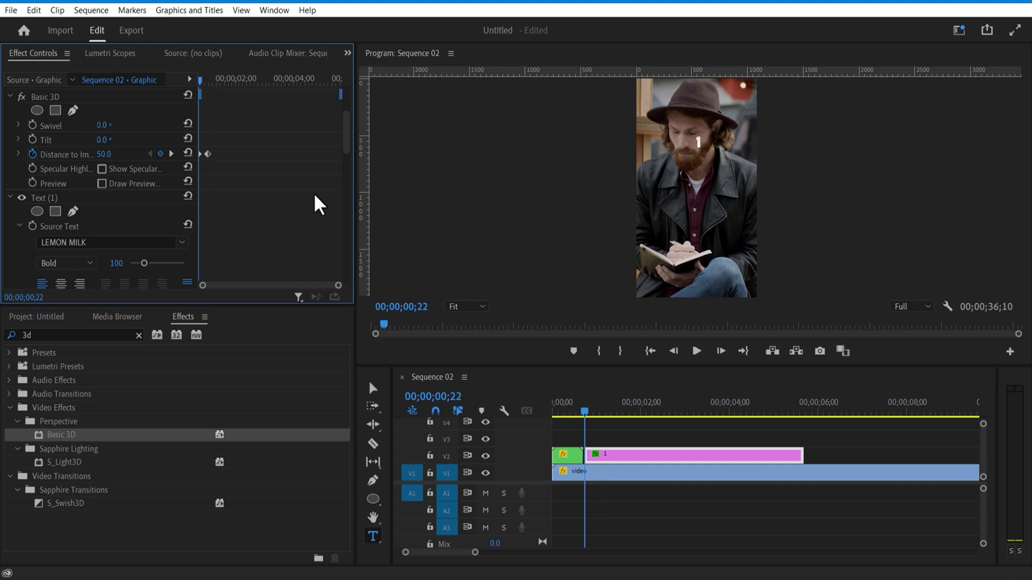
# Step: Keyframe the Vector Motion position of text 1 from X 1311 at 00;00;00;22 to X 787 at 00;00;01;02
pyautogui.scroll(-5, 344, 129)
pyautogui.moveTo(347, 180); pyautogui.dragTo(350, 92)
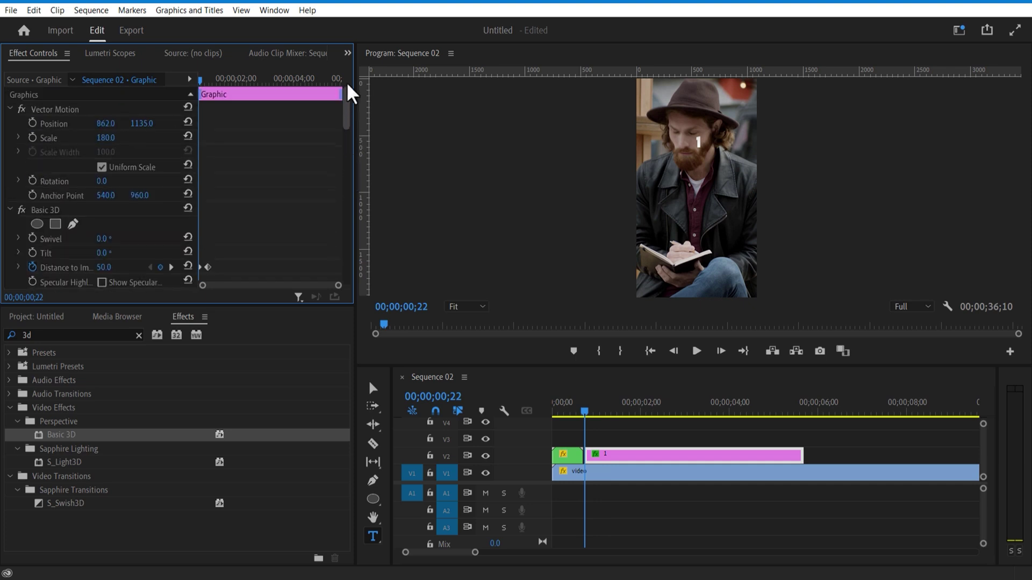
pyautogui.click(32, 123)
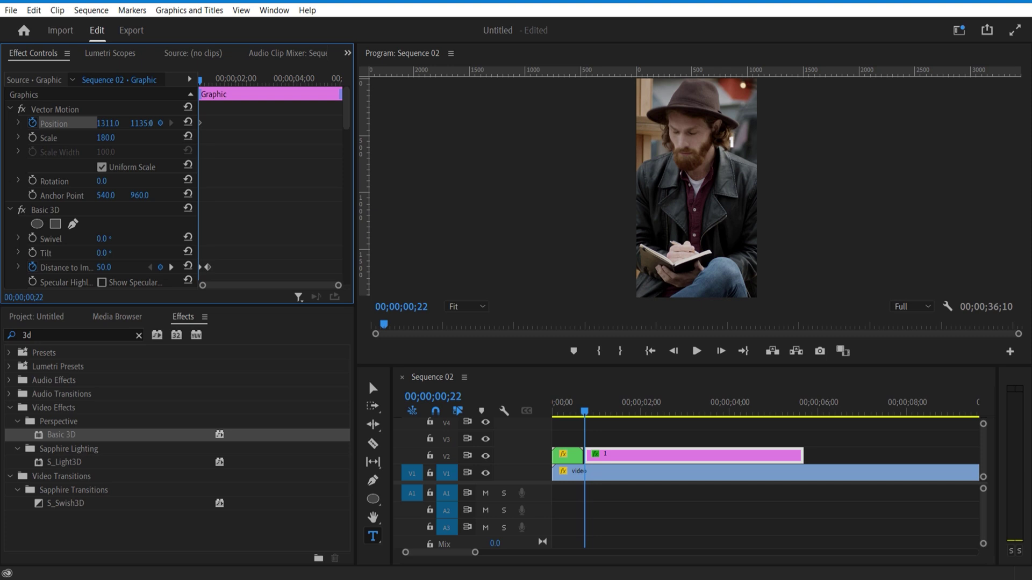
pyautogui.moveTo(138, 123); pyautogui.dragTo(148, 123)
pyautogui.click(209, 81)
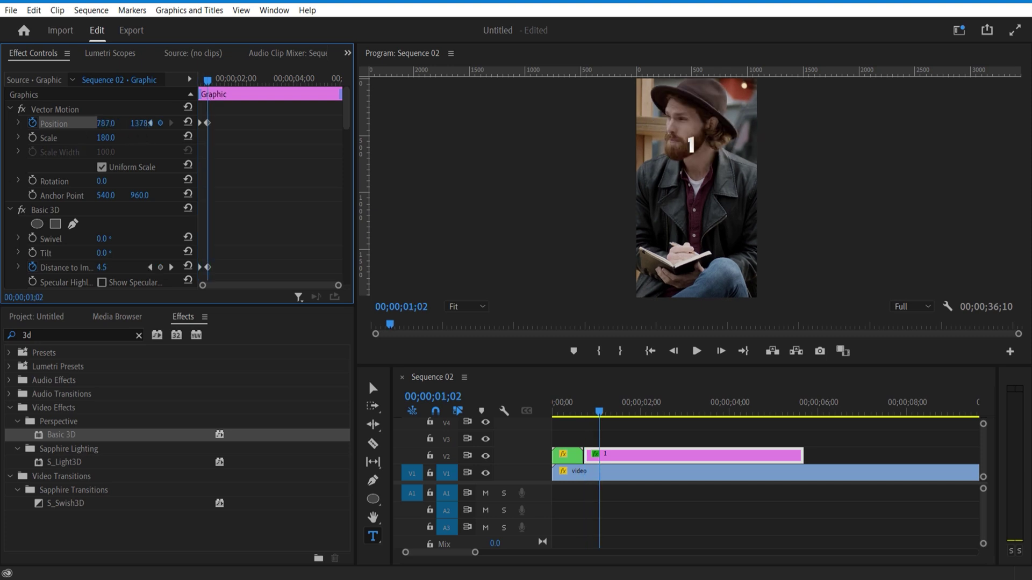
# Step: At 00;00;01;11, keyframe text 1's position to 231, 1277 and its Distance to Image to 50
pyautogui.moveTo(208, 81)
pyautogui.mouseDown()
pyautogui.moveTo(190, 82)
pyautogui.moveTo(217, 92)
pyautogui.mouseUp()
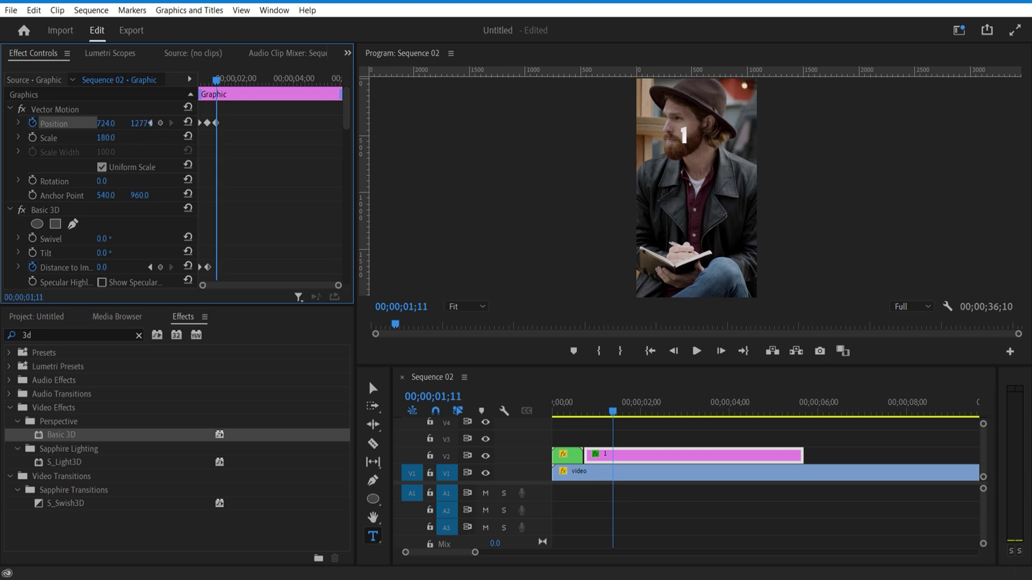
pyautogui.moveTo(106, 123); pyautogui.dragTo(80, 123)
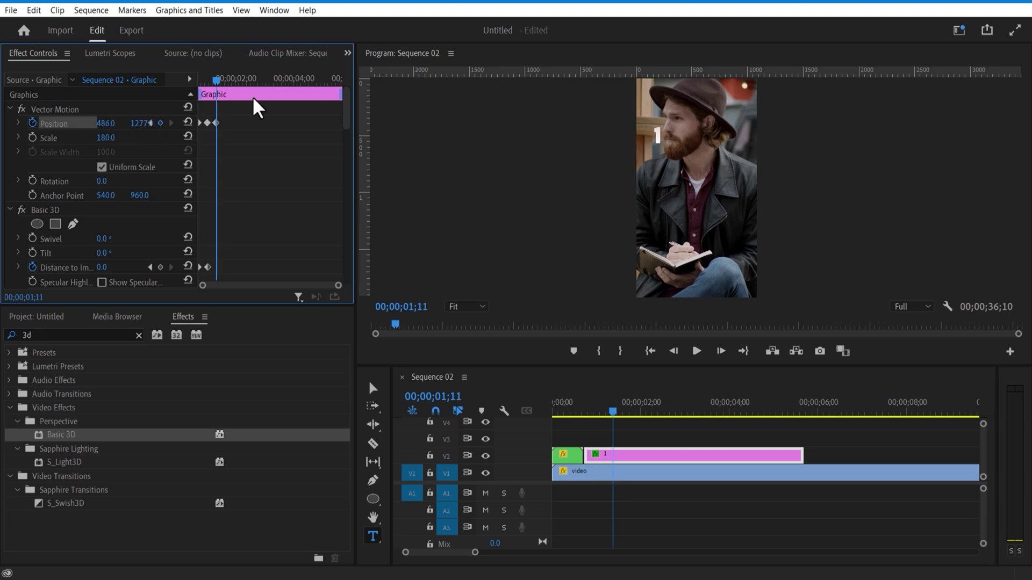
pyautogui.moveTo(217, 84); pyautogui.dragTo(209, 84)
pyautogui.scroll(-3, 338, 118)
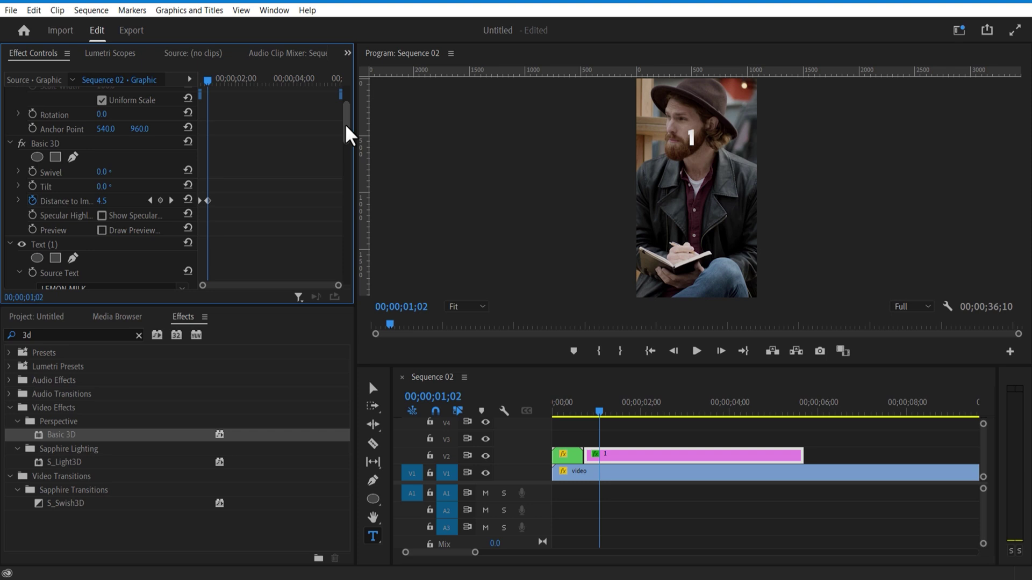
pyautogui.moveTo(208, 86); pyautogui.dragTo(218, 88)
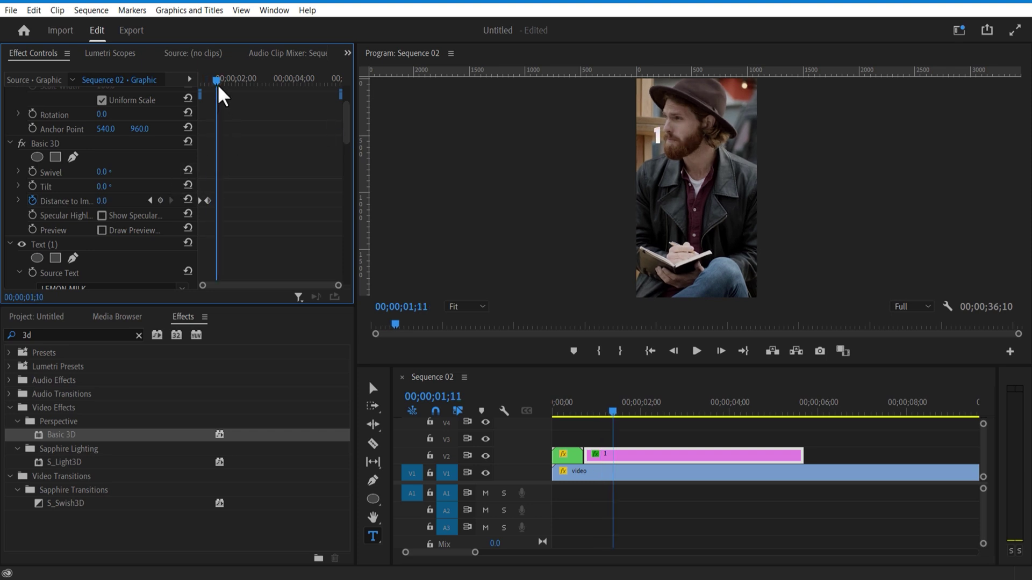
pyautogui.scroll(2, 267, 162)
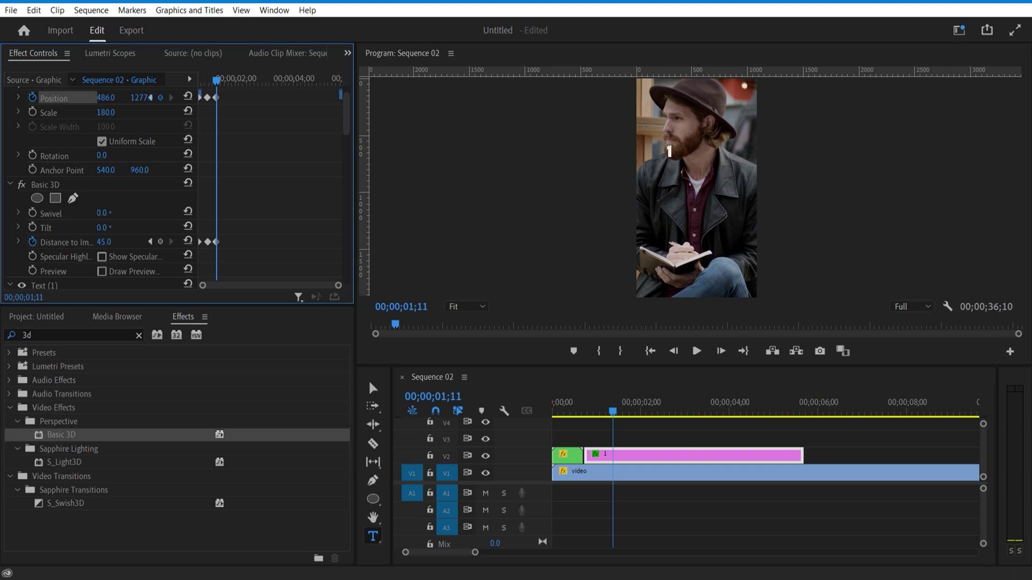
pyautogui.click(216, 97)
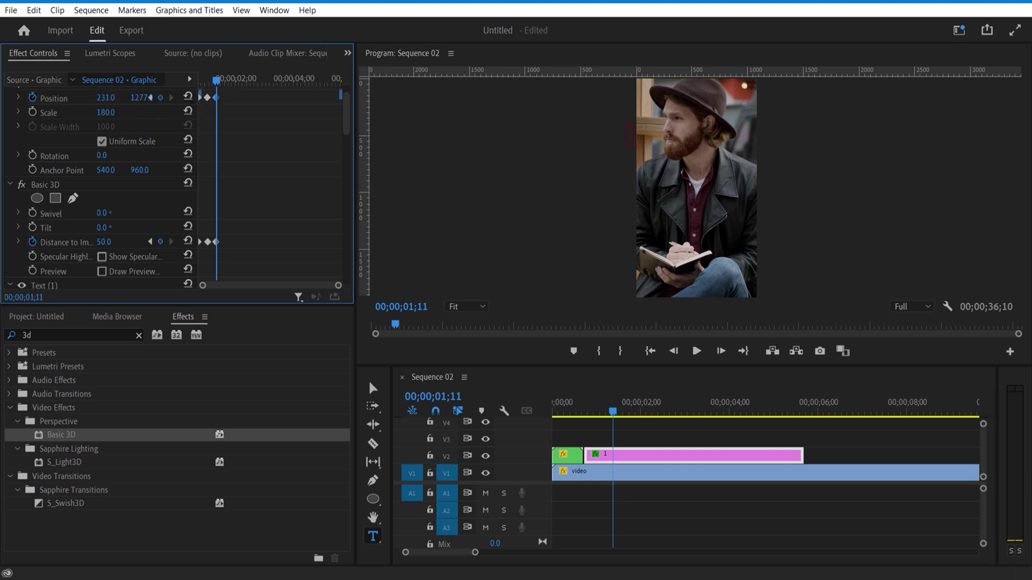
# Step: Keyframe the text 1 opacity from 0% at 00;00;00;22 to 100% at 00;00;01;02
pyautogui.press('Up')
pyautogui.moveTo(348, 129); pyautogui.dragTo(339, 239)
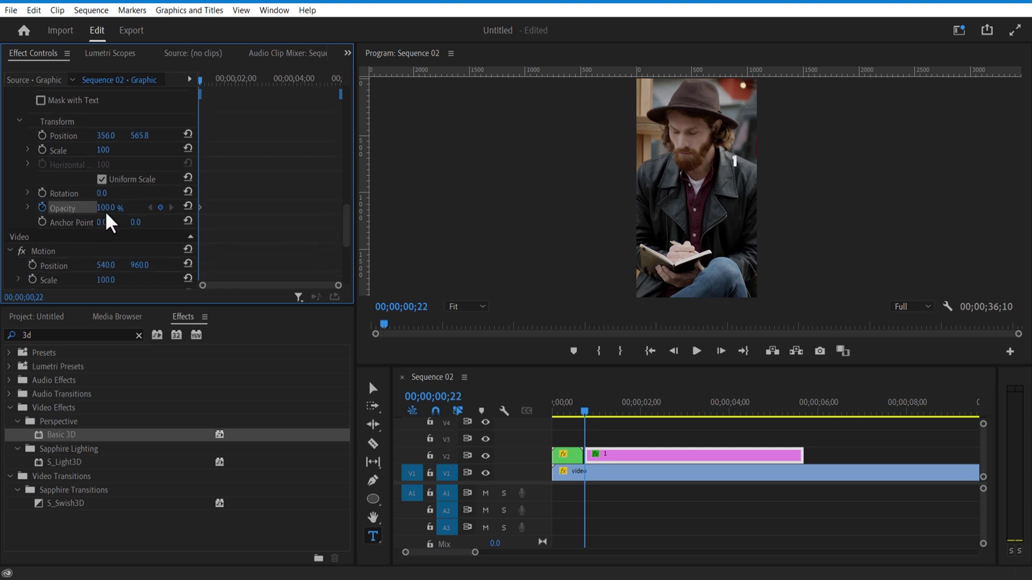
pyautogui.scroll(7, 253, 185)
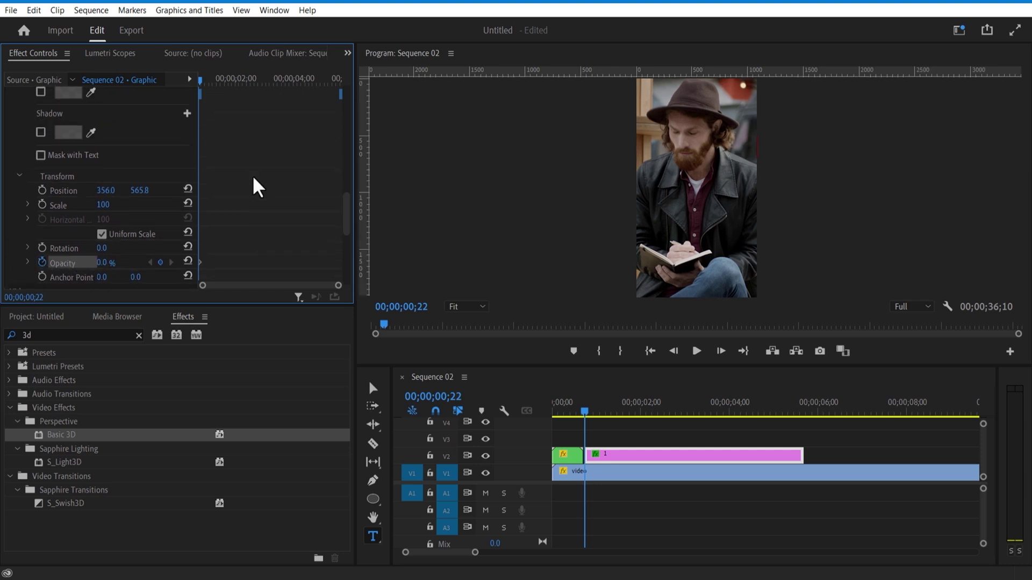
pyautogui.moveTo(201, 81); pyautogui.dragTo(209, 82)
pyautogui.scroll(-7, 209, 97)
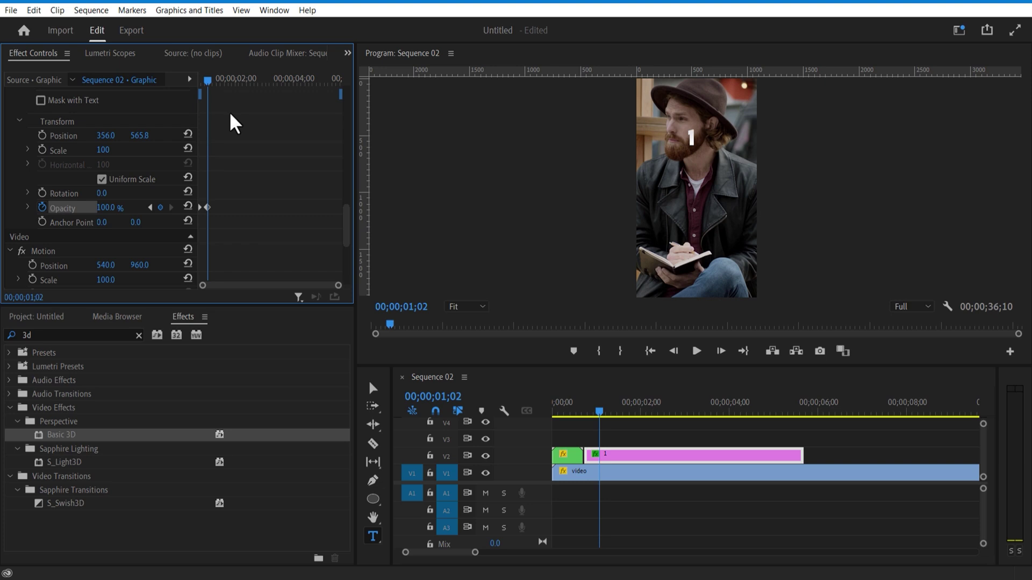
pyautogui.press('Up')
# Step: Duplicate the text 1 graphic onto V3 with a slightly delayed start and change the copy's text to 2
pyautogui.moveTo(606, 460); pyautogui.dragTo(649, 458)
pyautogui.doubleClick(692, 139)
pyautogui.write('2')
# Step: Duplicate the text 2 graphic onto V4 with a slightly delayed start and change the copy's text to 3
pyautogui.click(634, 442)
pyautogui.click(681, 140)
pyautogui.write('3')
pyautogui.click(601, 421)
pyautogui.click(685, 141)
pyautogui.press('BackSpace')
pyautogui.click(596, 414)
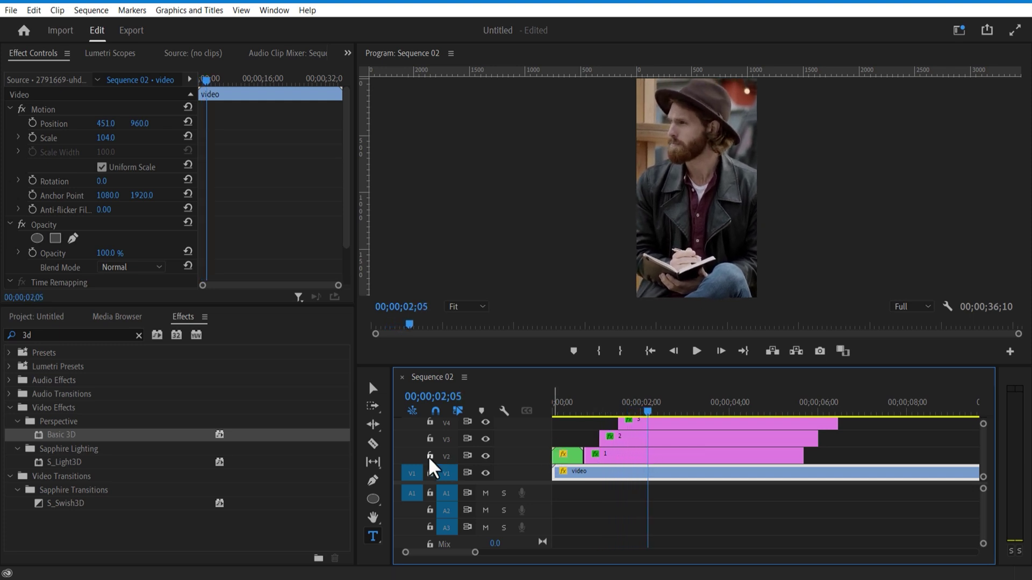
# Step: Cut the text graphics 1, 2 and 3 at 00;00;02;05 and delete the parts after the cut
pyautogui.click(372, 444)
pyautogui.click(649, 456)
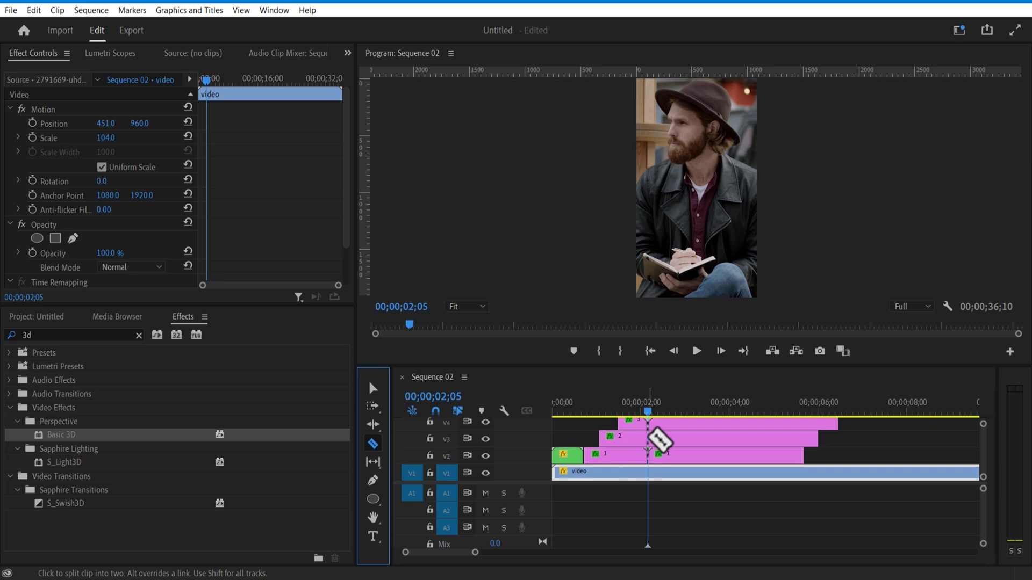
pyautogui.click(649, 438)
pyautogui.click(649, 422)
pyautogui.click(372, 388)
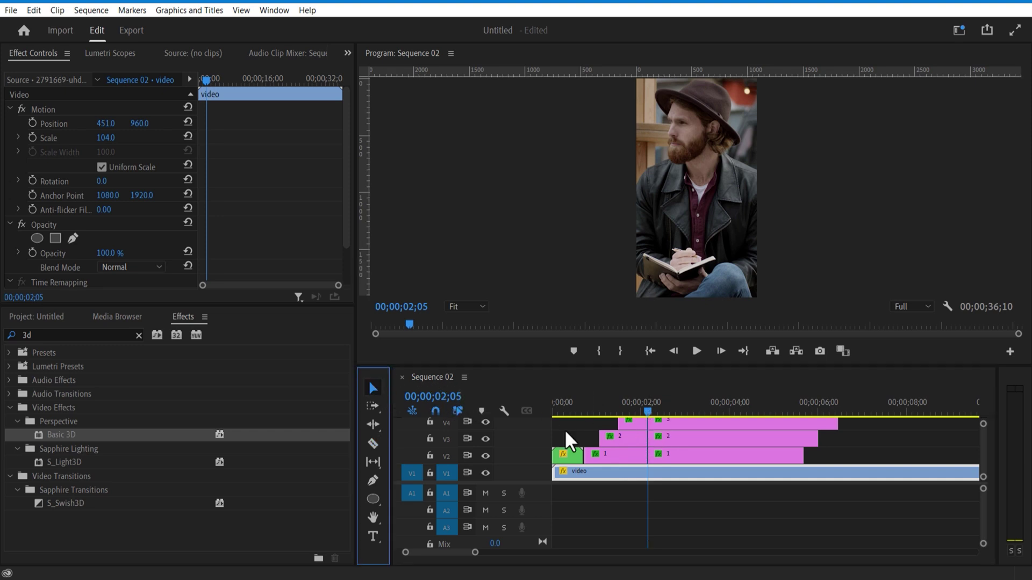
pyautogui.moveTo(827, 458); pyautogui.dragTo(709, 421)
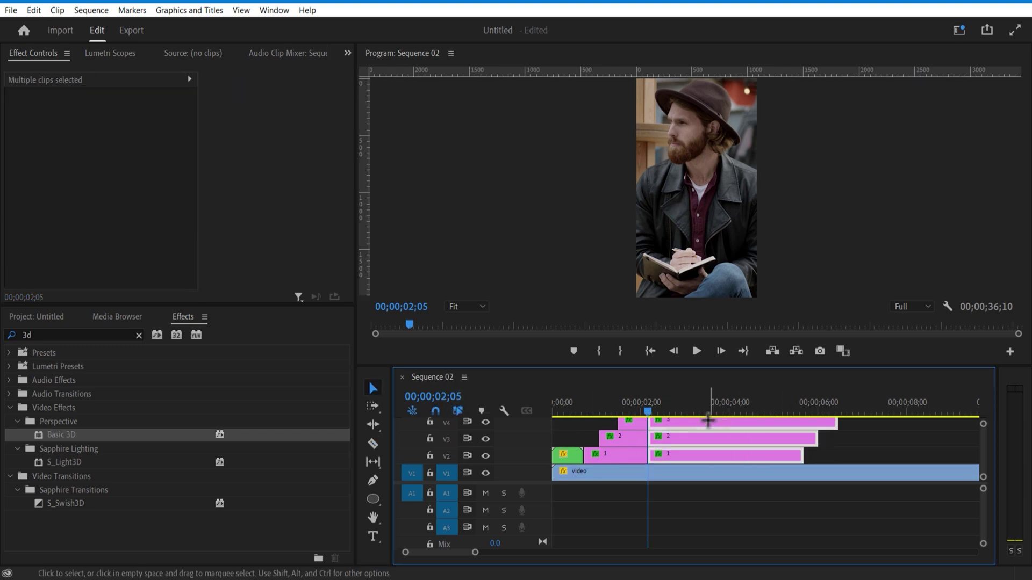
pyautogui.press('Delete')
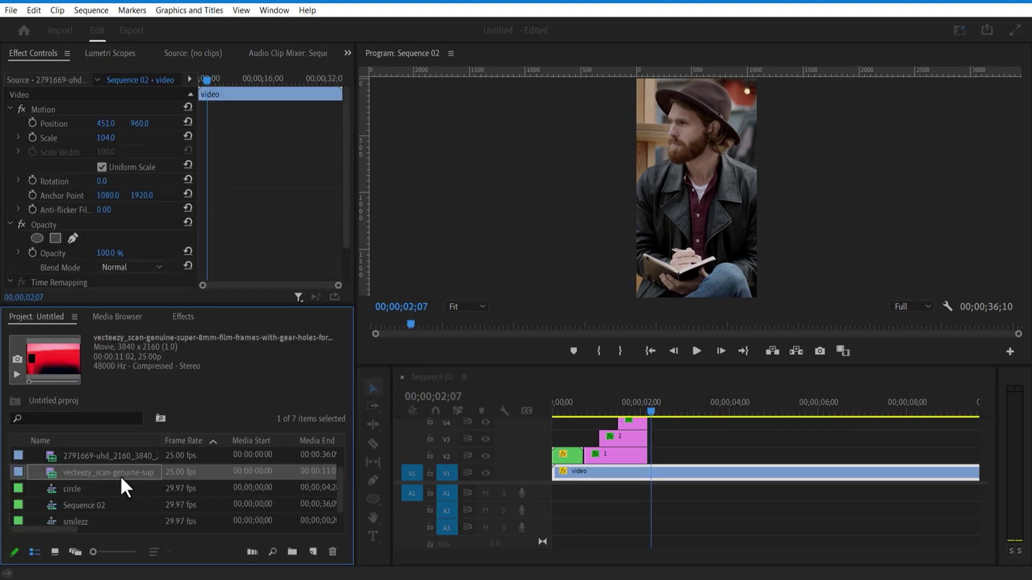
# Step: Place the super-8mm film-frames clip on V5 above the numbers with position 955, 960, scale 93 and Screen blend mode
pyautogui.moveTo(120, 476); pyautogui.dragTo(628, 372)
pyautogui.click(140, 267)
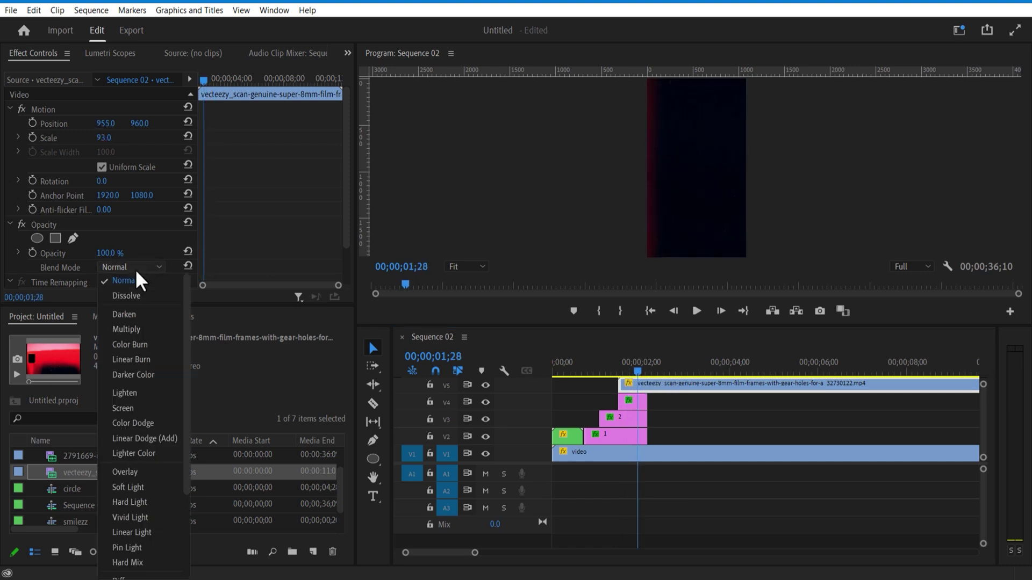
pyautogui.click(141, 409)
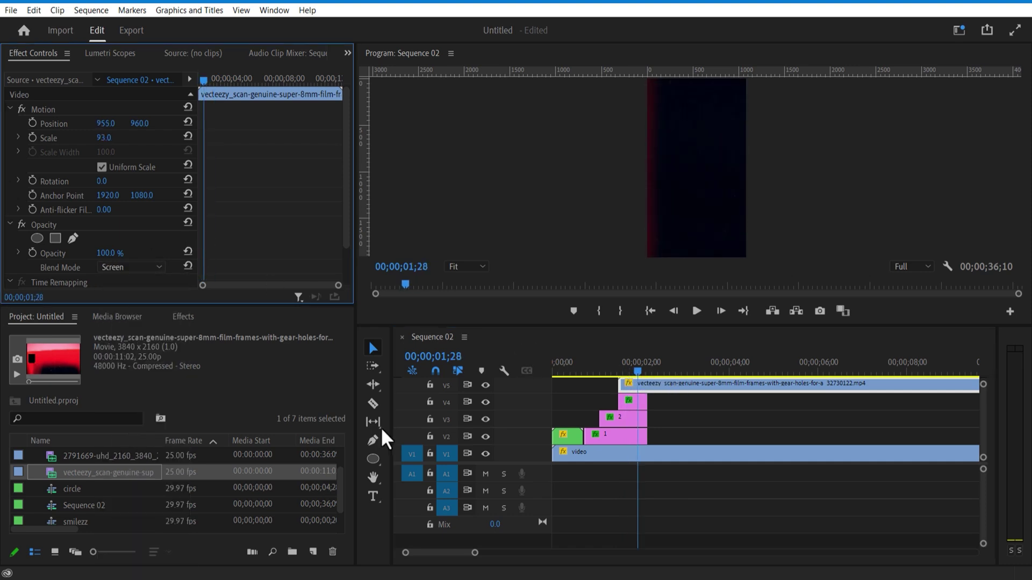
# Step: Trim the super-8mm film-frames clip on V5 to a very short piece ending at 00;00;02;05
pyautogui.moveTo(640, 372); pyautogui.dragTo(663, 384)
pyautogui.hotkey('ctrl', 'k')
pyautogui.click(631, 384)
pyautogui.hotkey('shift', 'Delete')
pyautogui.click(640, 372)
pyautogui.click(373, 403)
pyautogui.click(647, 384)
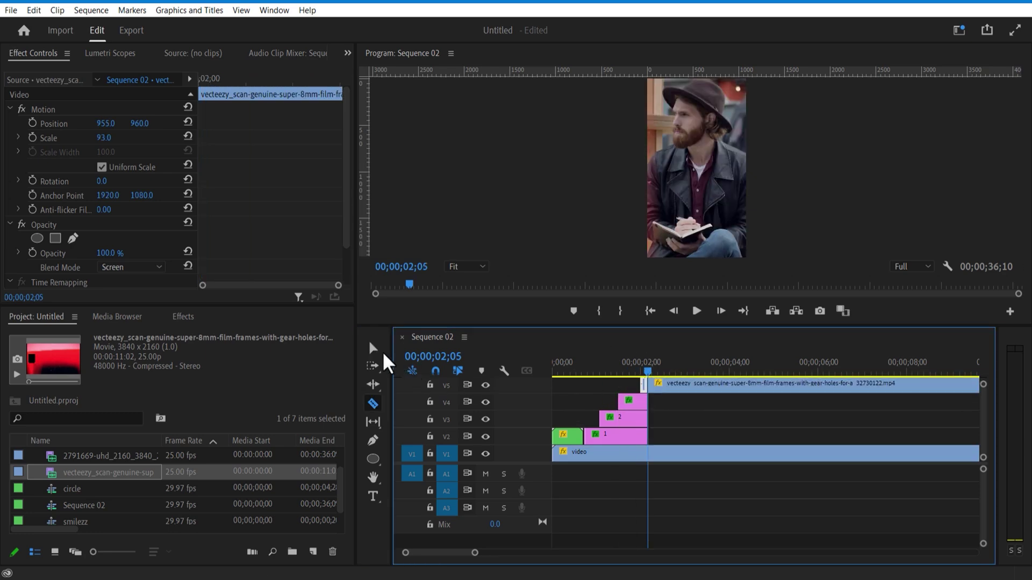
pyautogui.click(380, 351)
pyautogui.click(673, 399)
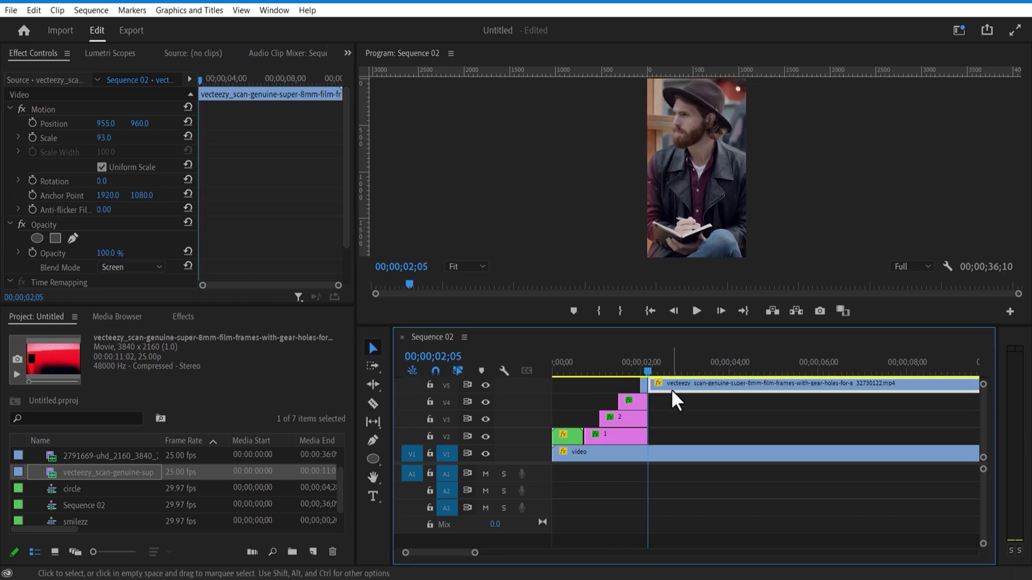
pyautogui.press('Delete')
# Step: Play back the end of the number animation together with the short film-frames clip
pyautogui.click(636, 371)
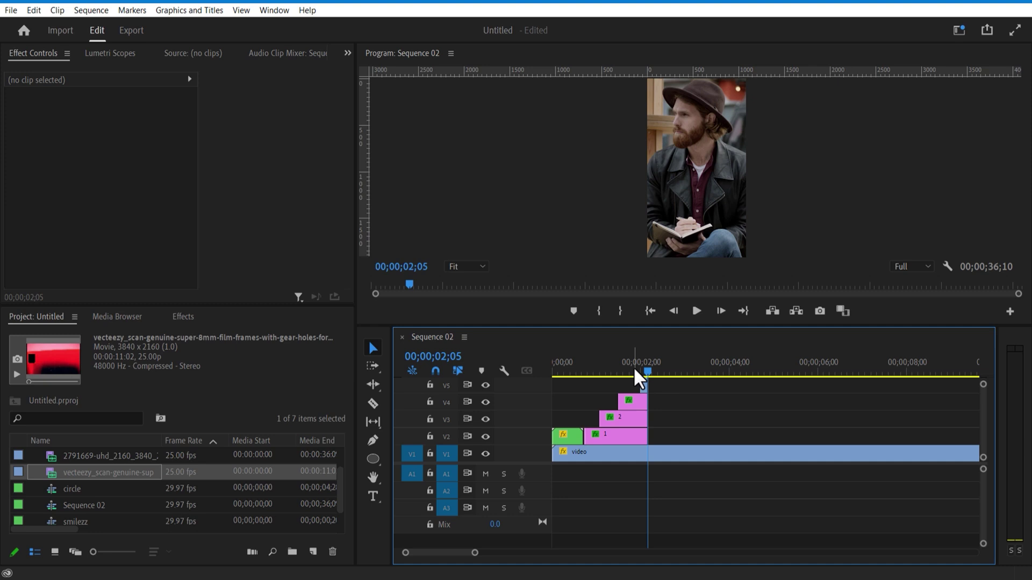
pyautogui.click(696, 311)
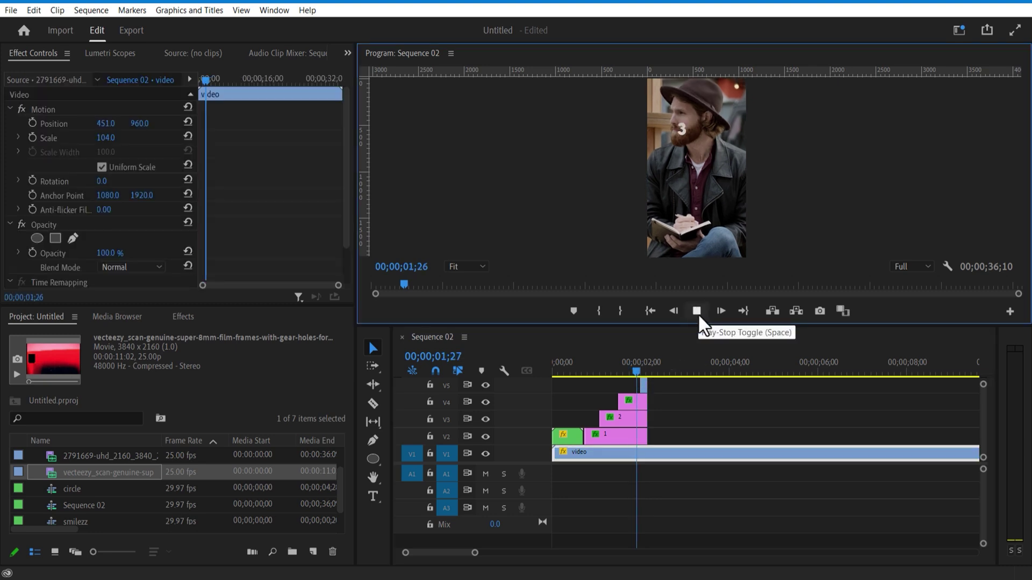
pyautogui.click(697, 313)
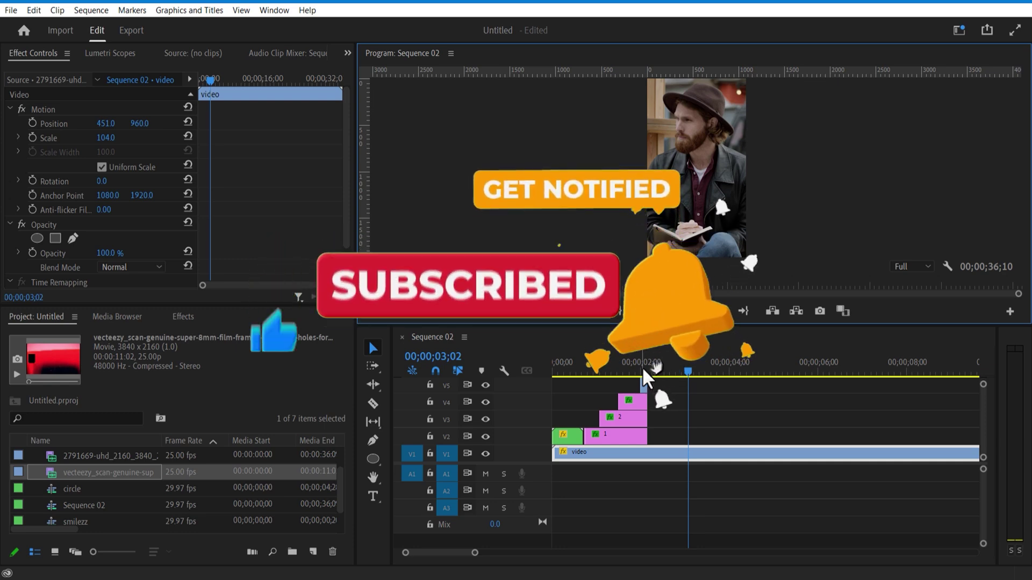
# Step: Place the dust-and-grain film clip on V2 above the video, starting at 00;00;02;07
pyautogui.moveTo(642, 366); pyautogui.dragTo(649, 369)
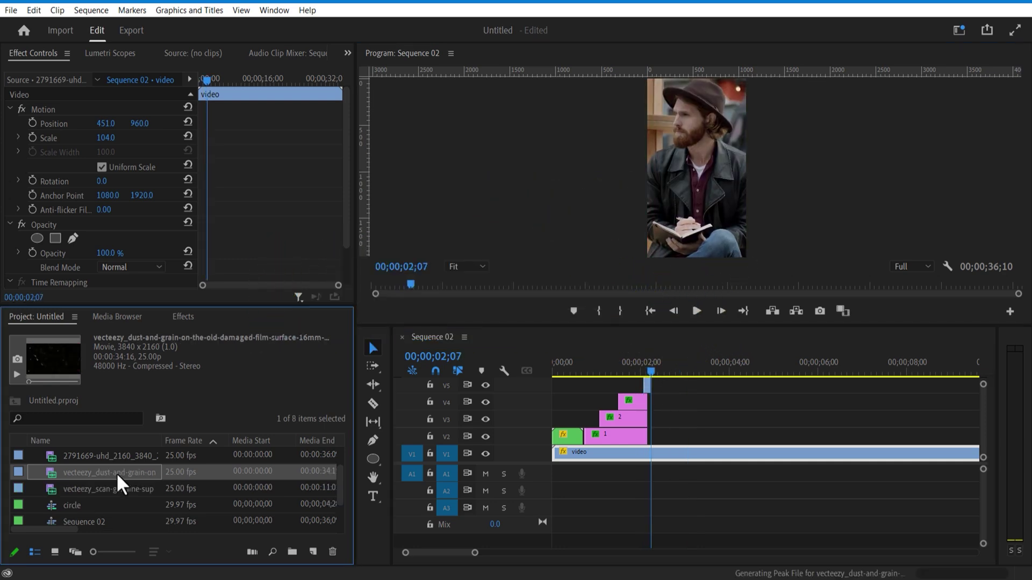
pyautogui.moveTo(118, 476); pyautogui.dragTo(705, 445)
pyautogui.moveTo(657, 378); pyautogui.dragTo(691, 382)
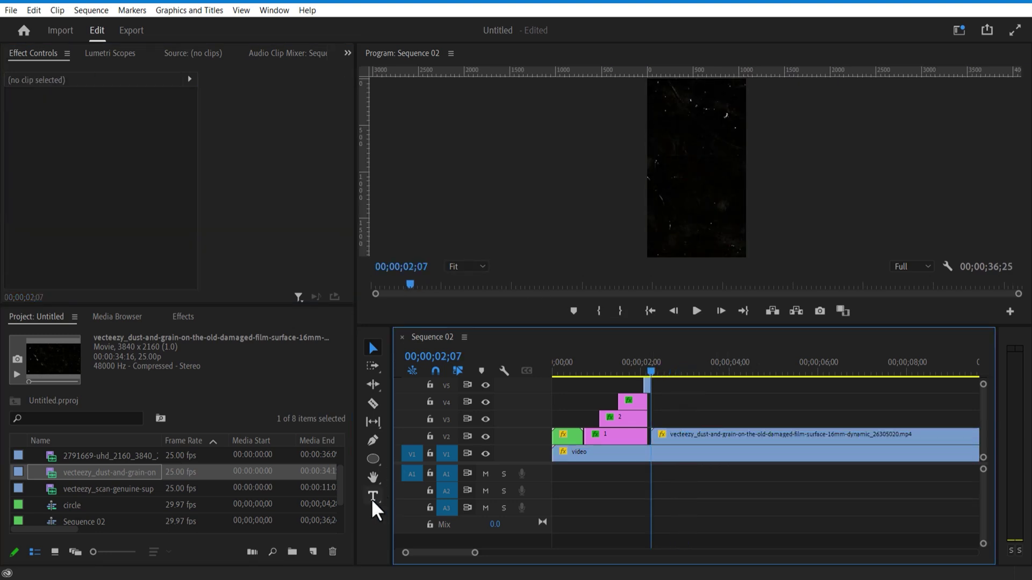
# Step: Add a WHEN YOUR text in LEMON MILK Bold on V3 at 00;00;02;07 and apply Basic 3D with swivel 17 and tilt -15
pyautogui.click(373, 496)
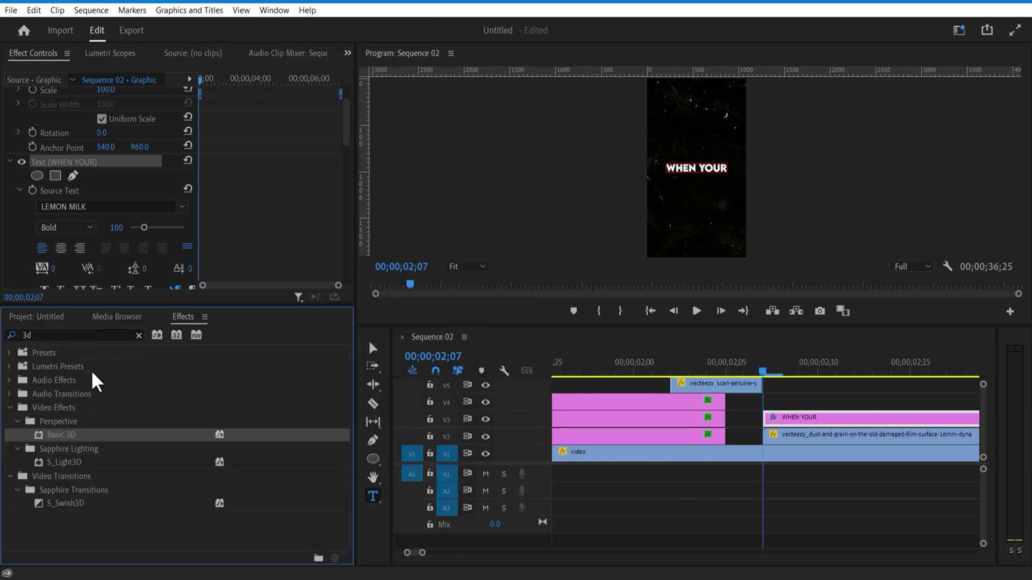
pyautogui.moveTo(769, 422); pyautogui.dragTo(350, 236)
pyautogui.moveTo(345, 131)
pyautogui.mouseDown()
pyautogui.moveTo(348, 148)
pyautogui.moveTo(346, 133)
pyautogui.mouseUp()
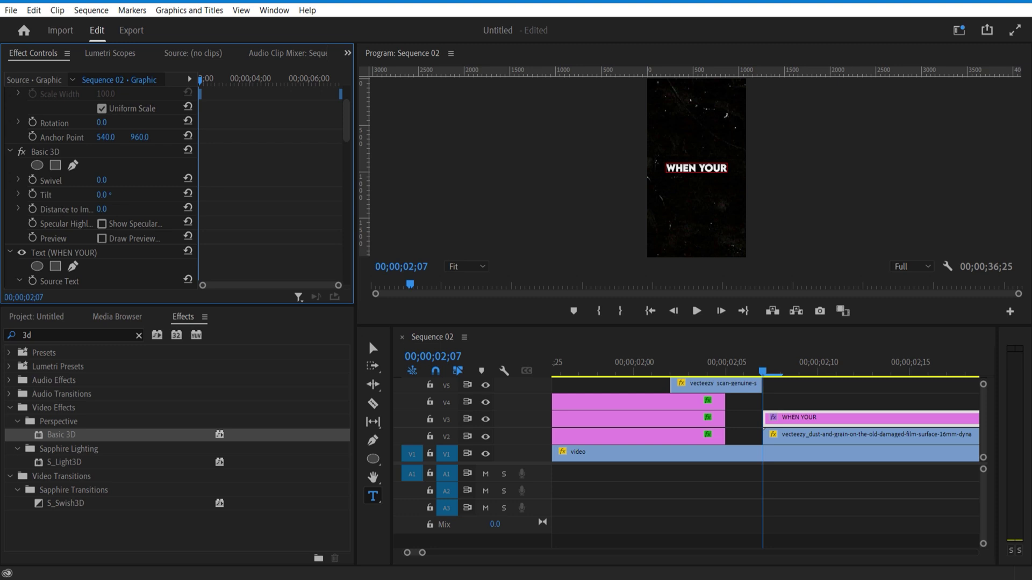
pyautogui.moveTo(106, 195); pyautogui.dragTo(106, 194)
pyautogui.moveTo(102, 180); pyautogui.dragTo(111, 180)
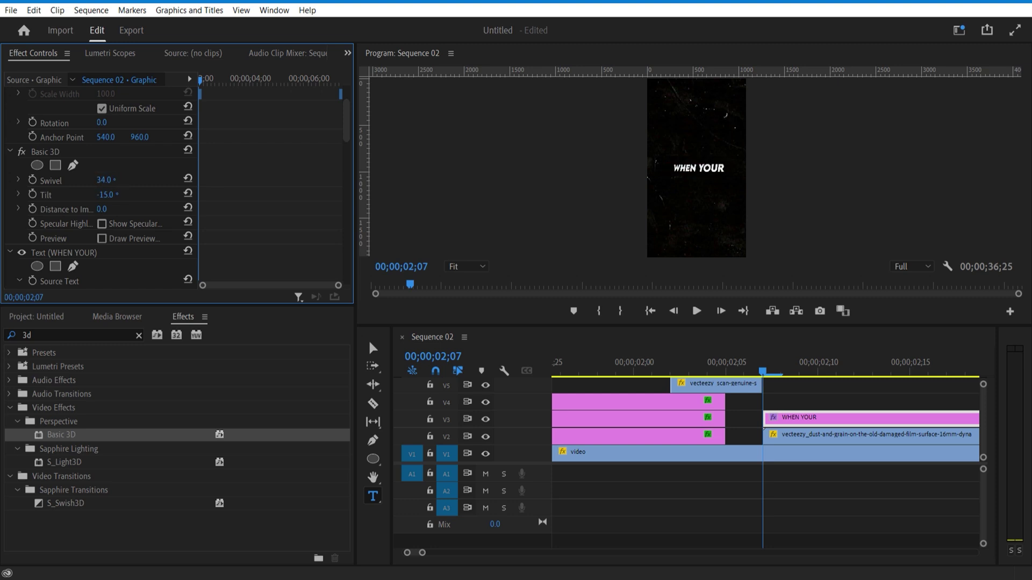
# Step: Duplicate the WHEN YOUR graphic onto V4, change the copy's text to audience know, and move it above the original line
pyautogui.keyDown('alt'); pyautogui.moveTo(792, 420); pyautogui.dragTo(792, 405); pyautogui.keyUp('alt')
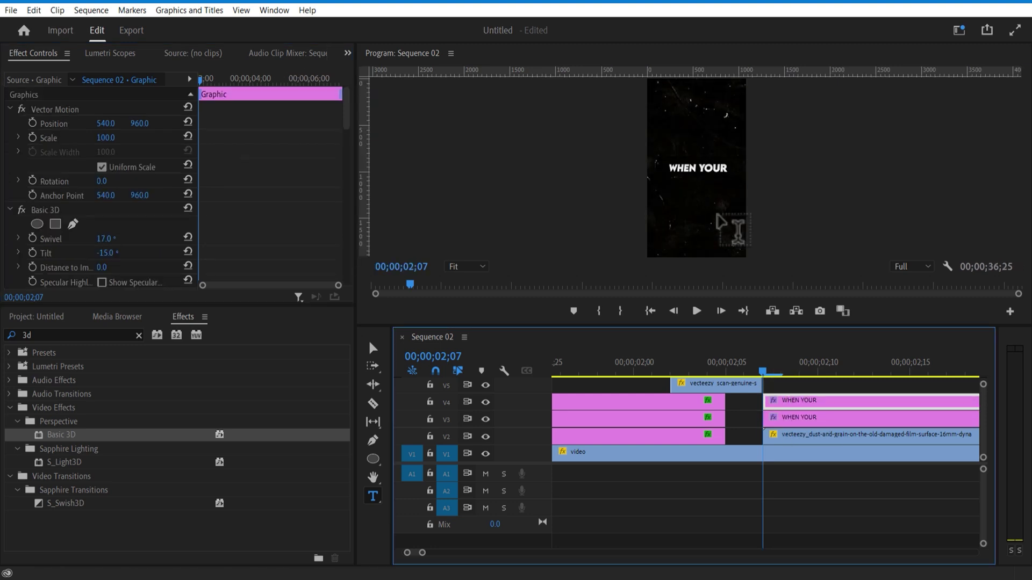
pyautogui.click(691, 165)
pyautogui.write('audience know')
pyautogui.click(647, 358)
pyautogui.moveTo(140, 123); pyautogui.dragTo(65, 123)
pyautogui.click(783, 419)
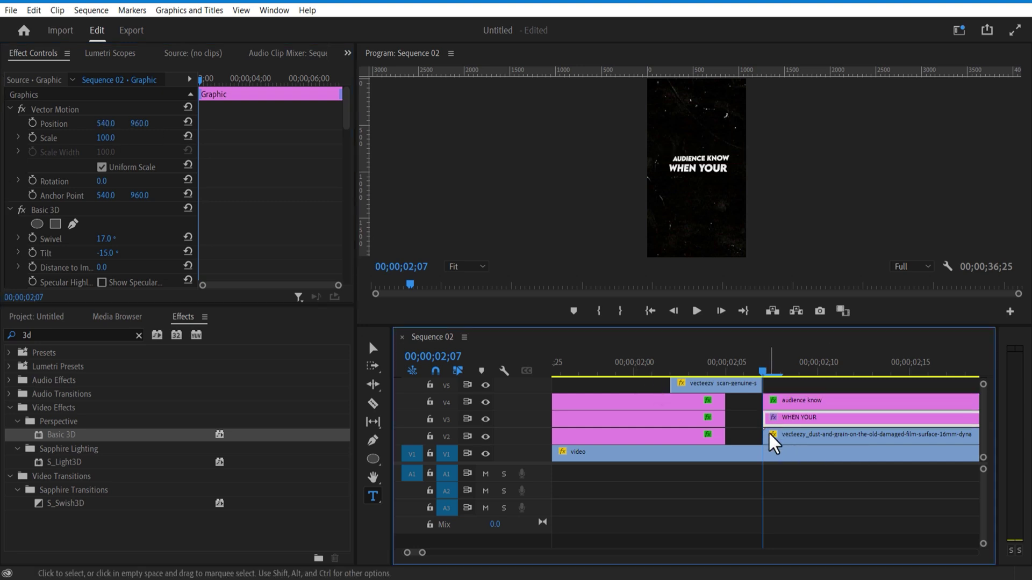
# Step: Keyframe the WHEN YOUR text's Scale from 100 at 00;00;02;07 to 275 at 00;00;02;17
pyautogui.click(32, 138)
pyautogui.moveTo(201, 78); pyautogui.dragTo(211, 83)
pyautogui.moveTo(106, 137); pyautogui.dragTo(135, 138)
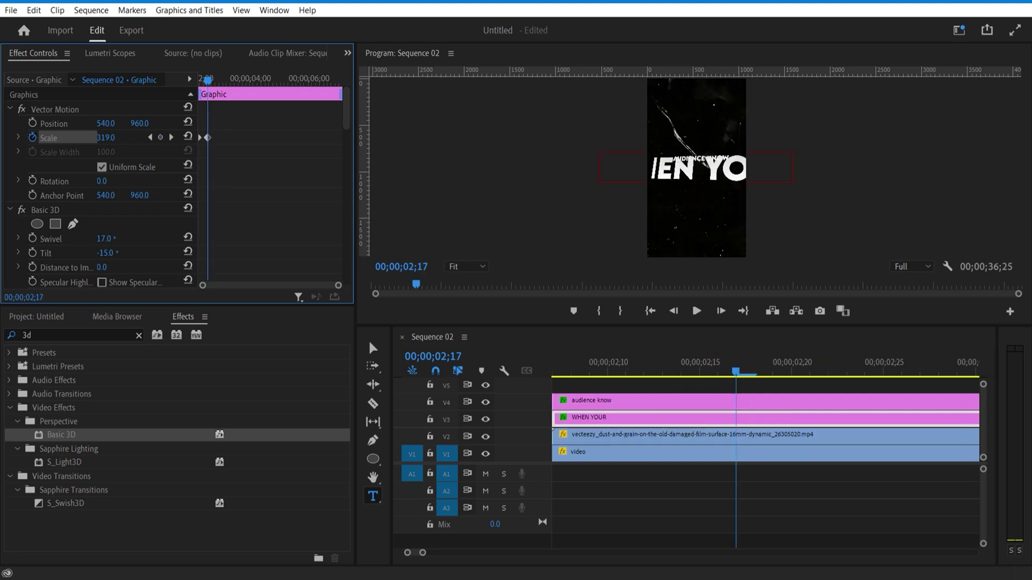
pyautogui.moveTo(105, 138); pyautogui.dragTo(100, 138)
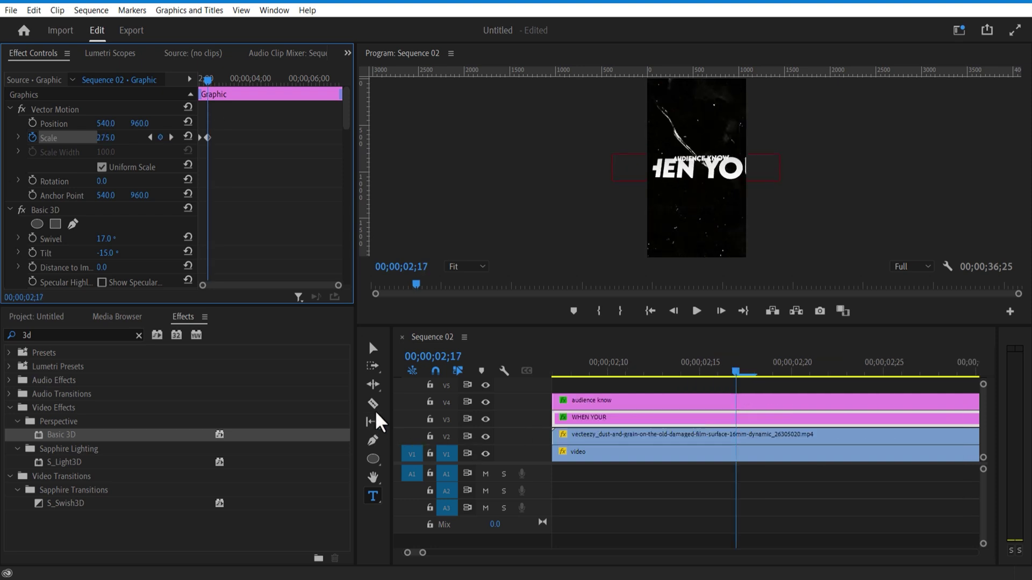
# Step: Cut the WHEN YOUR clip at 00;00;02;17, delete the part after the cut, and play back the result
pyautogui.press('c')
pyautogui.click(734, 419)
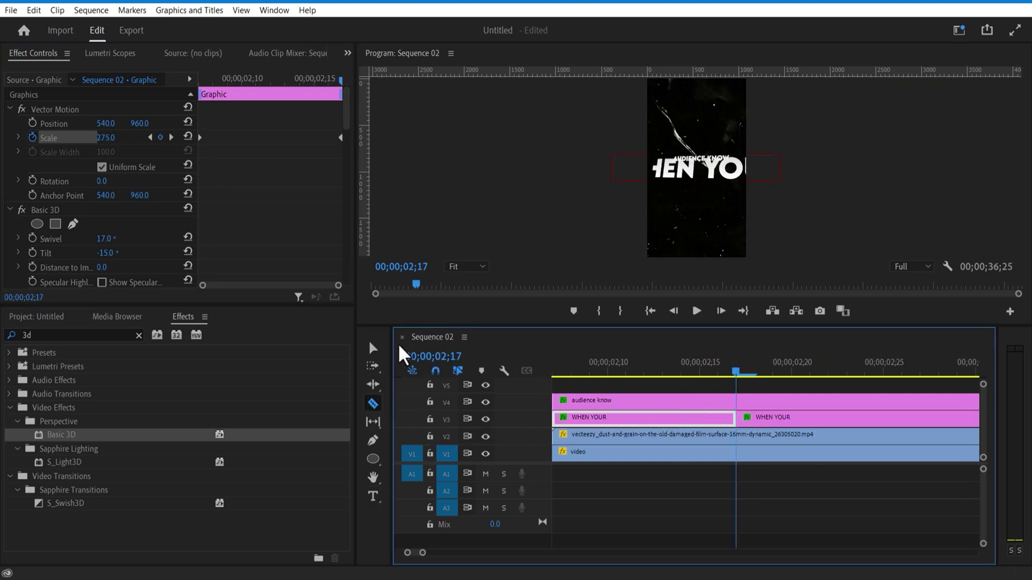
pyautogui.click(373, 348)
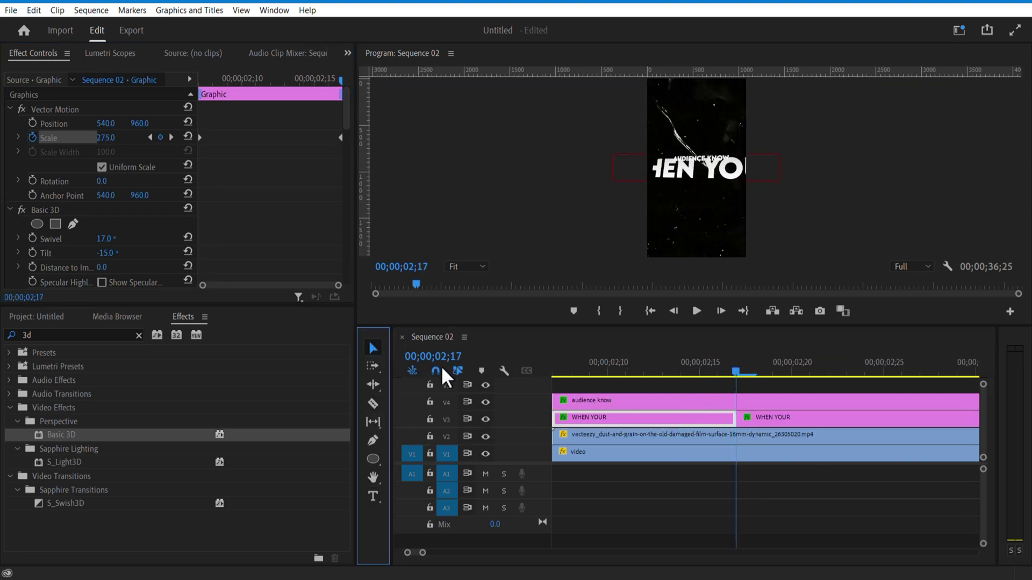
pyautogui.click(746, 418)
pyautogui.press('Delete')
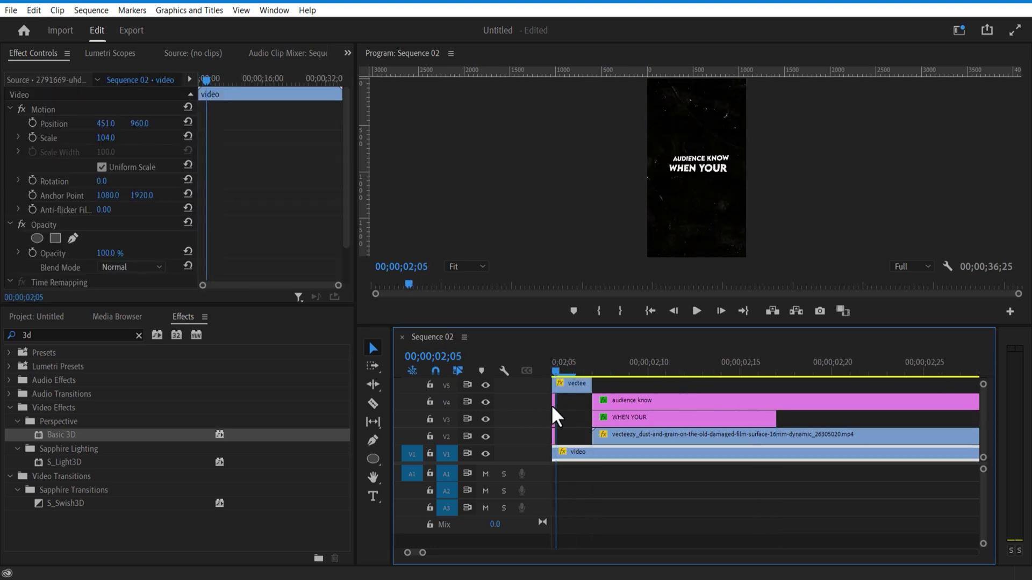
pyautogui.press('space')
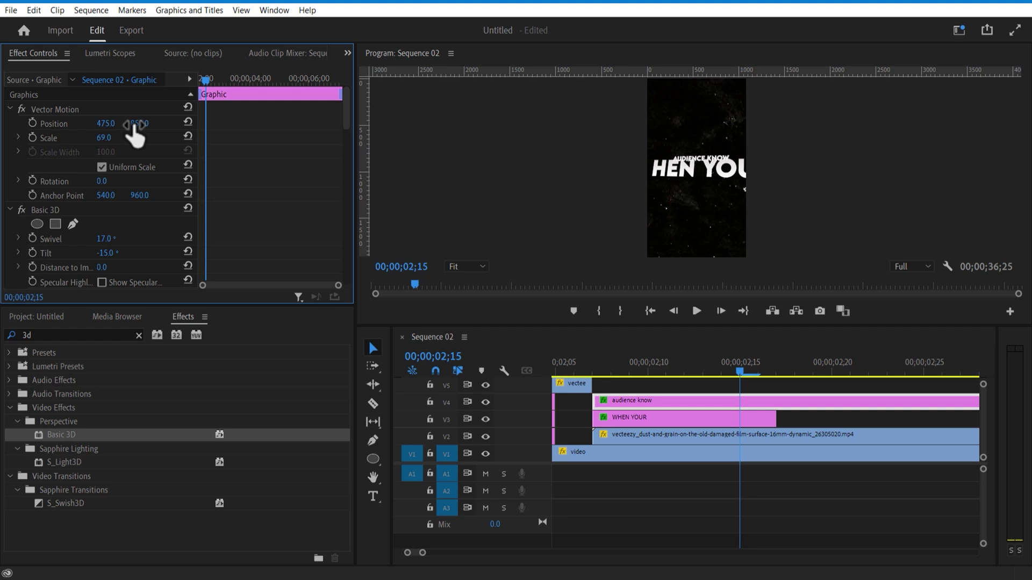
# Step: Move the audience know text to position 264, 847 and set its Basic 3D swivel to -4
pyautogui.moveTo(141, 124); pyautogui.dragTo(5, 123)
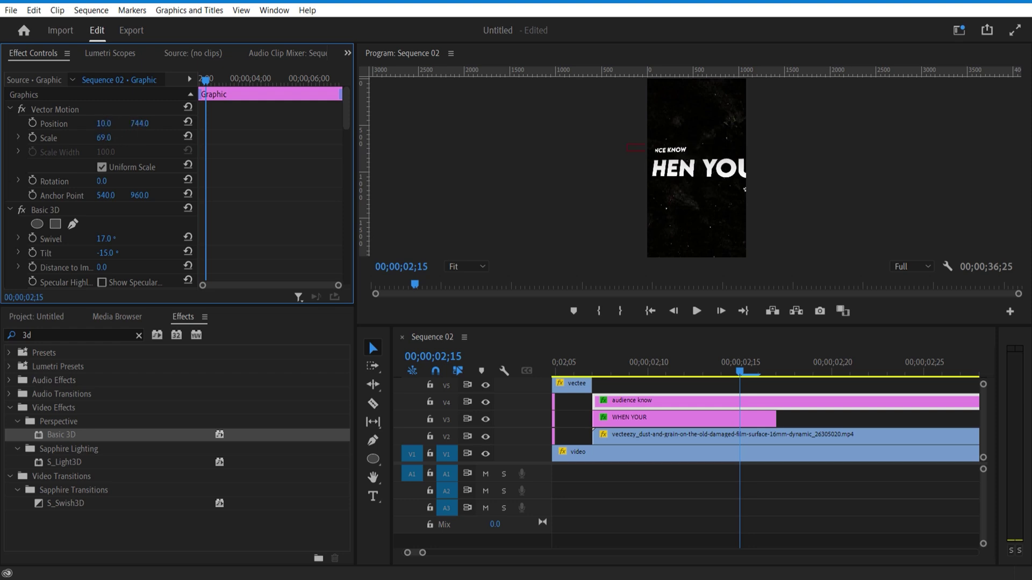
pyautogui.moveTo(346, 125); pyautogui.dragTo(346, 138)
pyautogui.moveTo(104, 180); pyautogui.dragTo(95, 179)
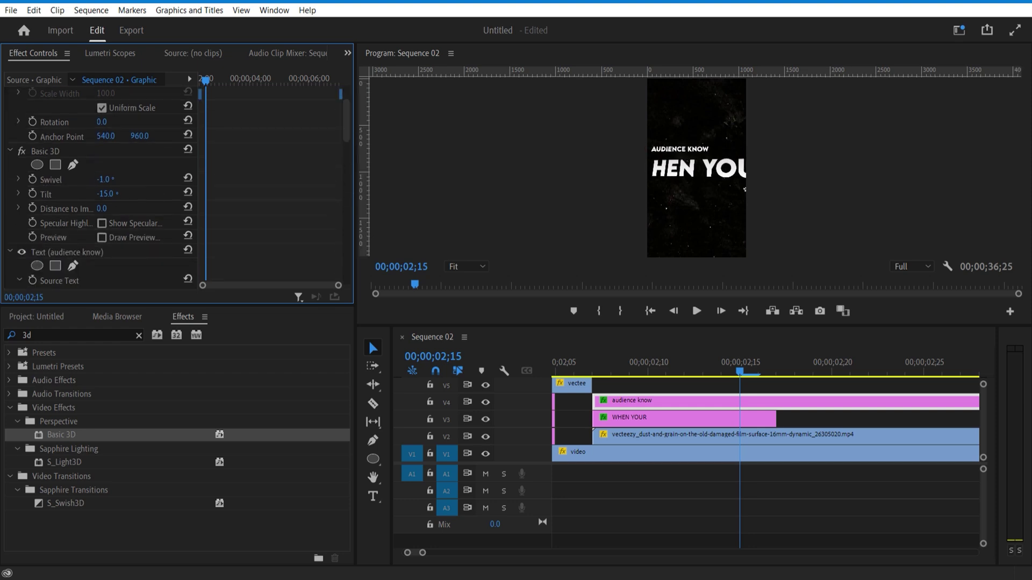
pyautogui.moveTo(346, 122); pyautogui.dragTo(345, 107)
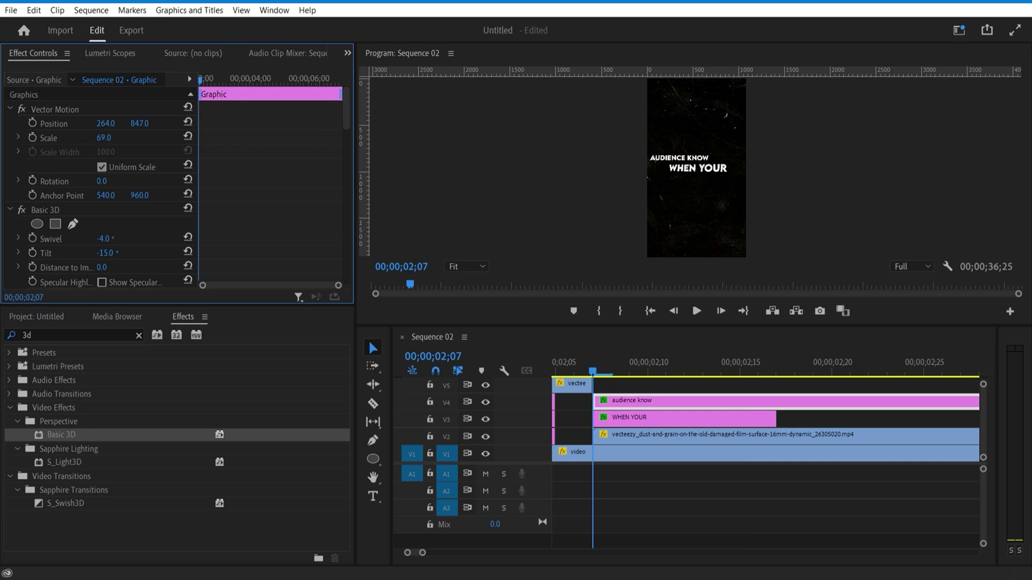
# Step: Set the audience know text's vertical position to 838 and keyframe its Scale from 46 at 00;00;02;07 to 229 at 00;00;02;19
pyautogui.moveTo(104, 137); pyautogui.dragTo(103, 138)
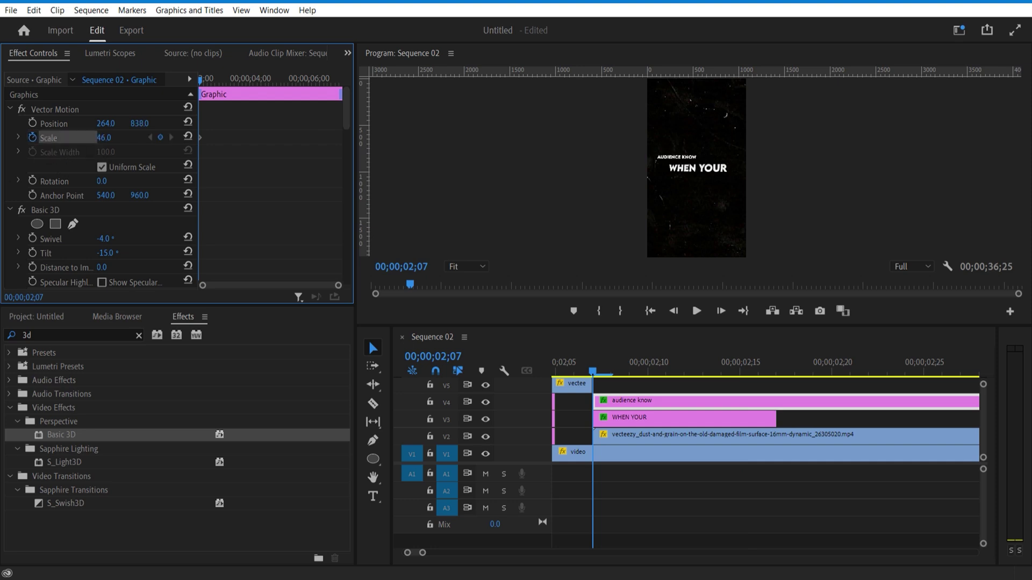
pyautogui.moveTo(201, 79)
pyautogui.mouseDown()
pyautogui.moveTo(220, 88)
pyautogui.moveTo(199, 92)
pyautogui.moveTo(209, 94)
pyautogui.mouseUp()
pyautogui.moveTo(104, 137); pyautogui.dragTo(126, 137)
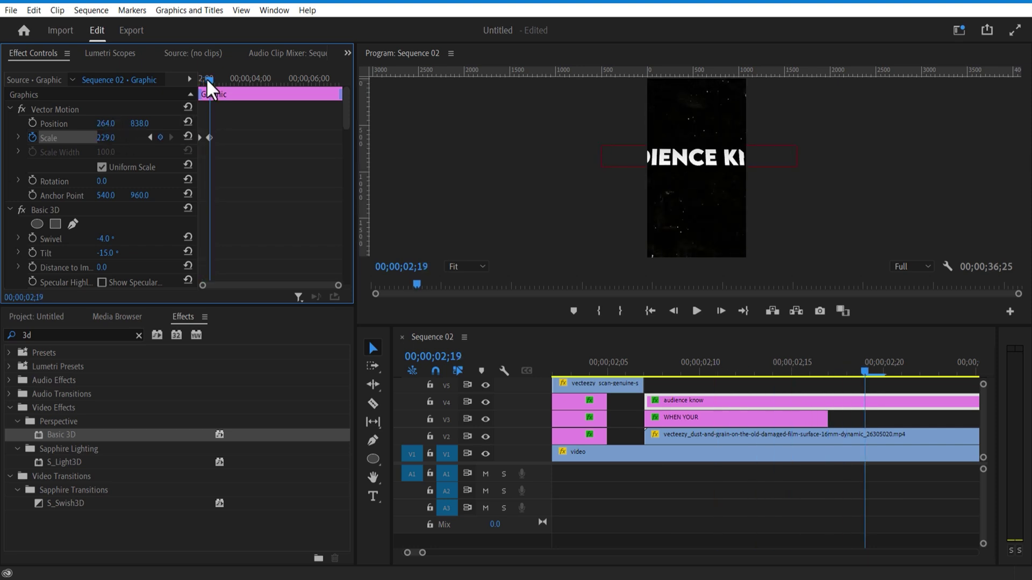
# Step: Keyframe the audience know text's Position so it moves horizontally from 264 to 474, and check the motion frame by frame
pyautogui.moveTo(205, 79); pyautogui.dragTo(127, 117)
pyautogui.click(32, 123)
pyautogui.moveTo(200, 79)
pyautogui.mouseDown()
pyautogui.moveTo(211, 80)
pyautogui.moveTo(202, 80)
pyautogui.moveTo(201, 99)
pyautogui.moveTo(167, 104)
pyautogui.moveTo(204, 79)
pyautogui.mouseUp()
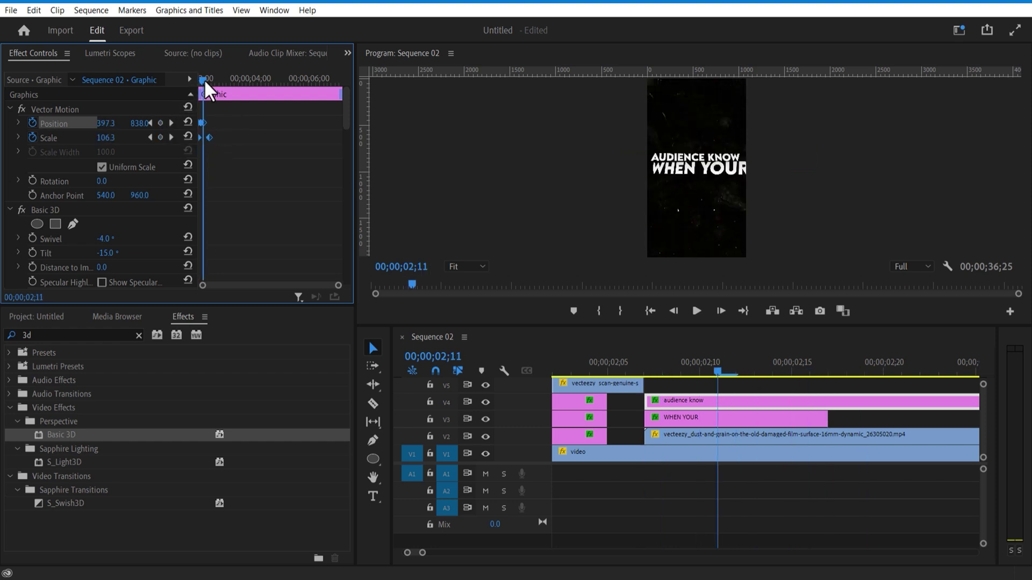
pyautogui.press('Right')
pyautogui.press('Right')
pyautogui.press('Right')
pyautogui.press('Right')
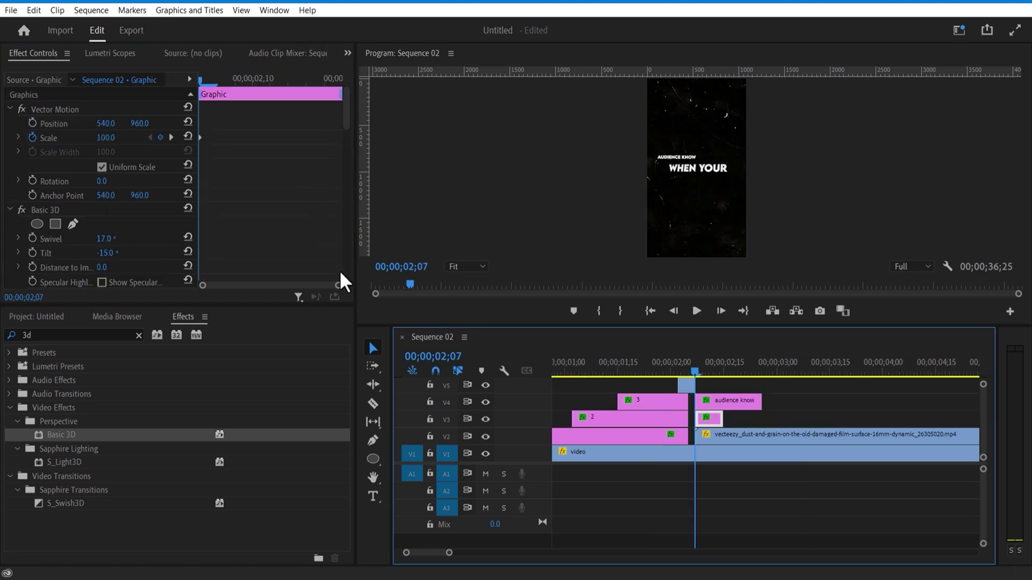
# Step: Keyframe the WHEN YOUR text's Position to slide down from 540, 960, shift the end keyframe toward the clip's end, and preview it
pyautogui.moveTo(338, 285); pyautogui.dragTo(262, 294)
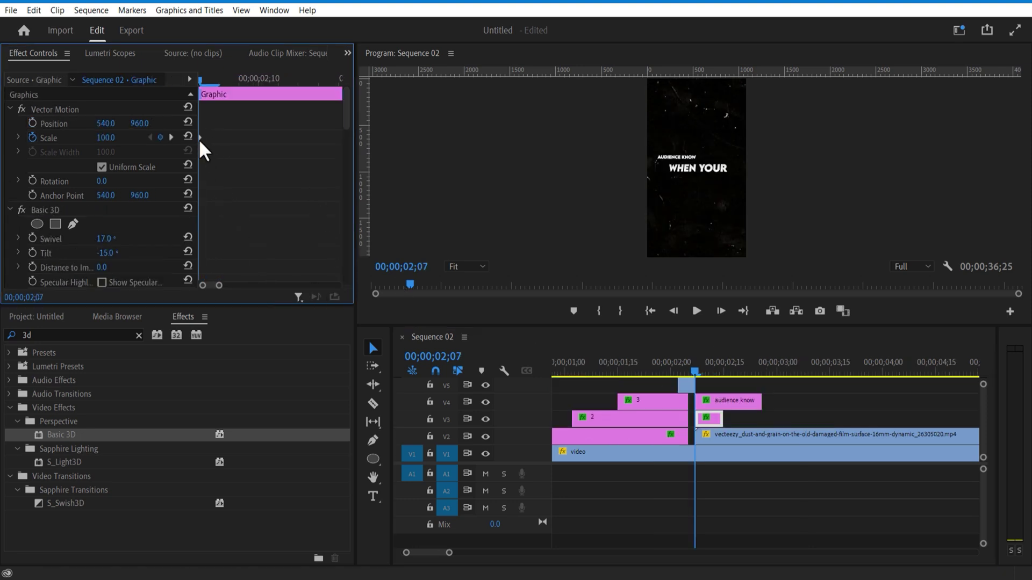
pyautogui.click(34, 122)
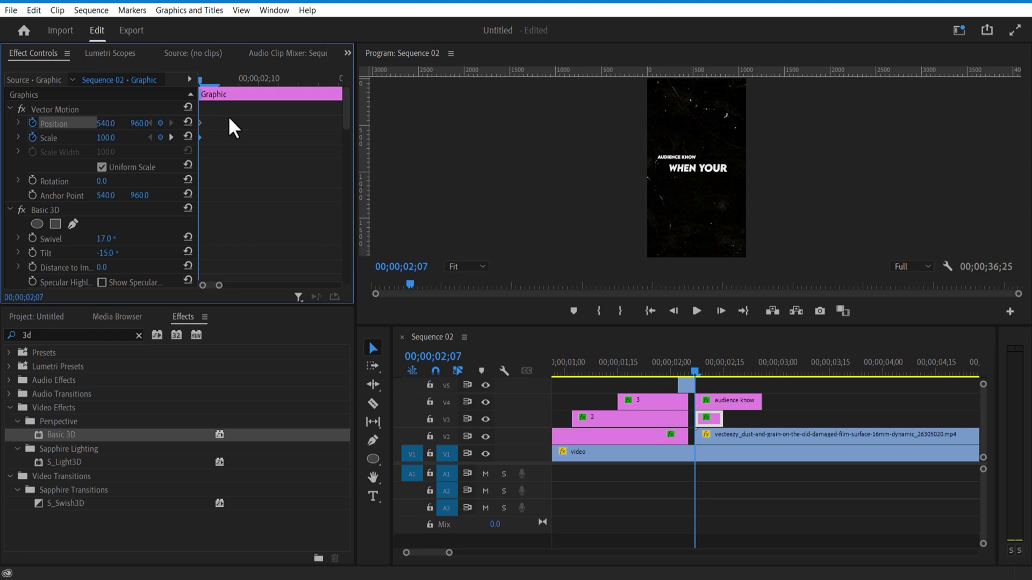
pyautogui.moveTo(204, 79); pyautogui.dragTo(243, 97)
pyautogui.moveTo(138, 123); pyautogui.dragTo(198, 123)
pyautogui.moveTo(236, 81); pyautogui.dragTo(318, 110)
pyautogui.moveTo(237, 122); pyautogui.dragTo(318, 139)
pyautogui.moveTo(219, 286); pyautogui.dragTo(290, 300)
pyautogui.moveTo(309, 81); pyautogui.dragTo(225, 128)
pyautogui.press('space')
pyautogui.click(698, 370)
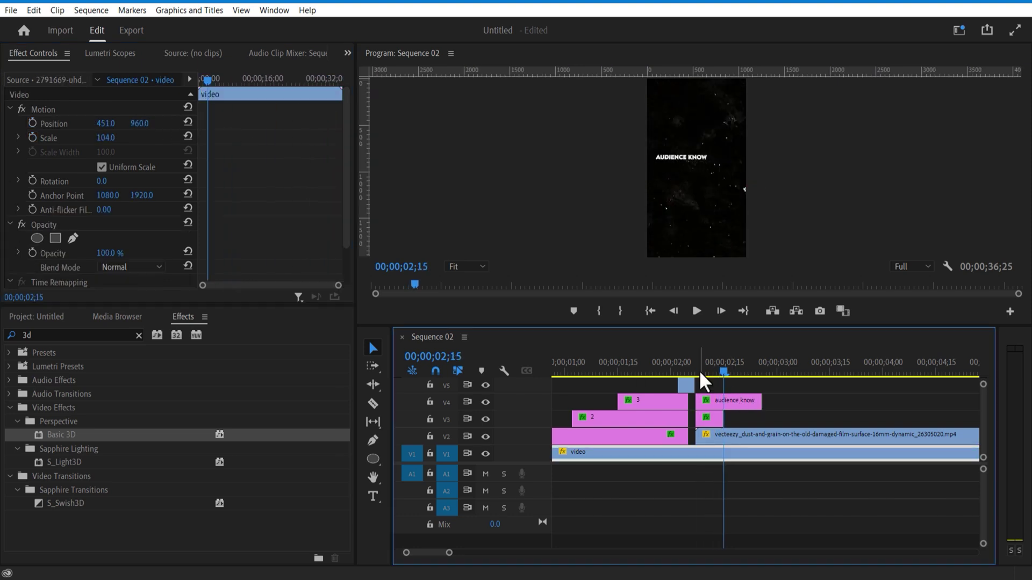
# Step: Shift the audience know text's Position and Scale keyframes so its animation starts at 00;00;02;14
pyautogui.click(711, 399)
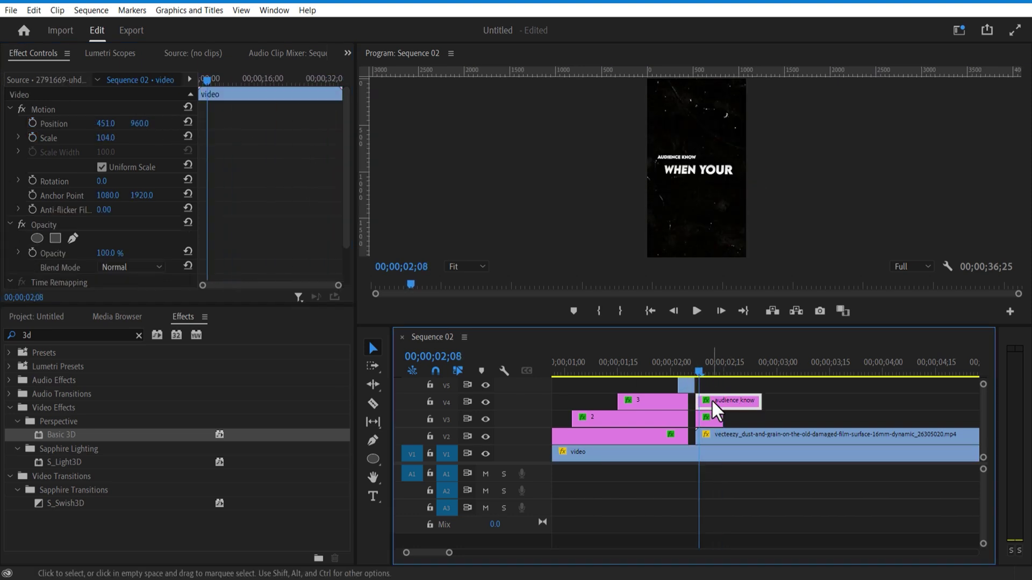
pyautogui.moveTo(211, 82); pyautogui.dragTo(253, 93)
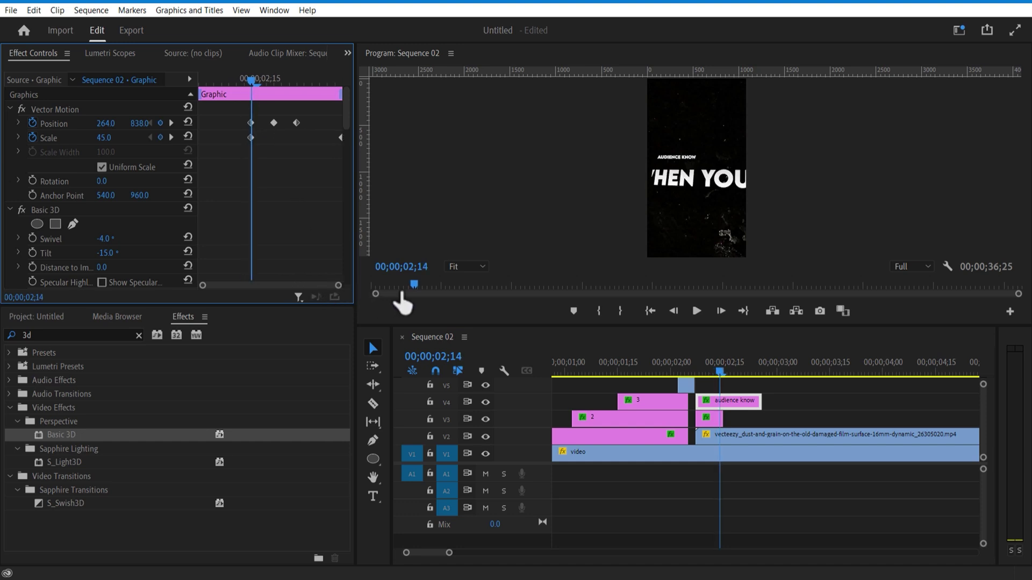
pyautogui.moveTo(249, 80); pyautogui.dragTo(304, 101)
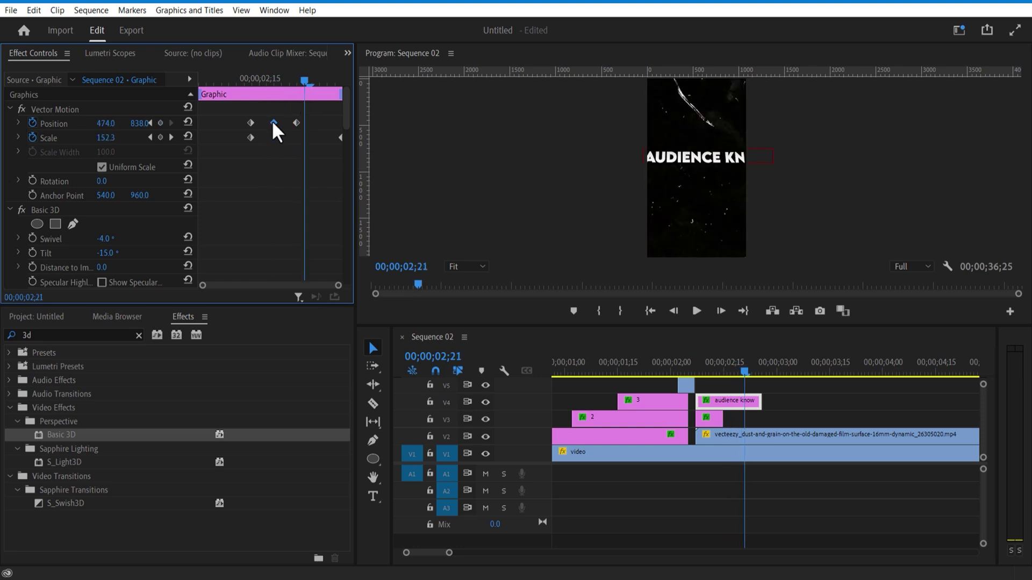
# Step: Move audience know's last Position keyframe to 00;00;02;24, set its vertical position there to 947, and play back the text animation
pyautogui.moveTo(299, 121); pyautogui.dragTo(330, 121)
pyautogui.moveTo(307, 81); pyautogui.dragTo(327, 86)
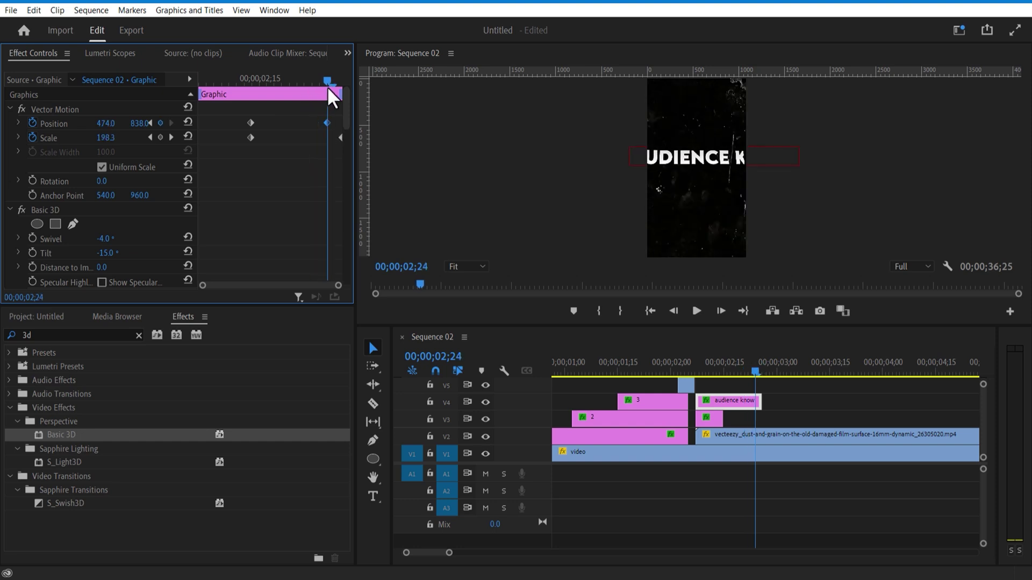
pyautogui.moveTo(153, 139); pyautogui.dragTo(184, 138)
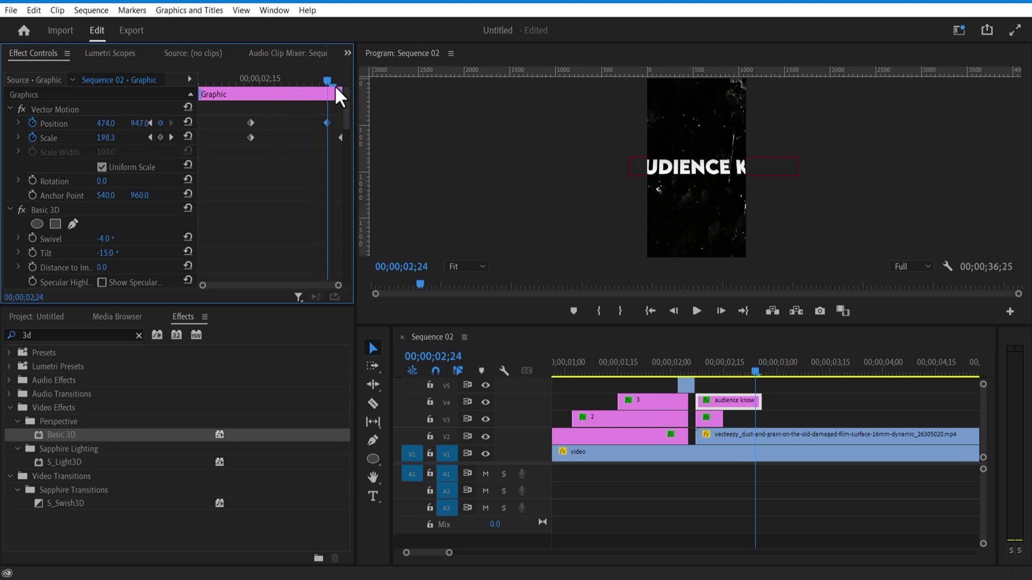
pyautogui.moveTo(332, 80); pyautogui.dragTo(241, 104)
pyautogui.moveTo(458, 553); pyautogui.dragTo(529, 553)
pyautogui.click(582, 370)
pyautogui.click(696, 311)
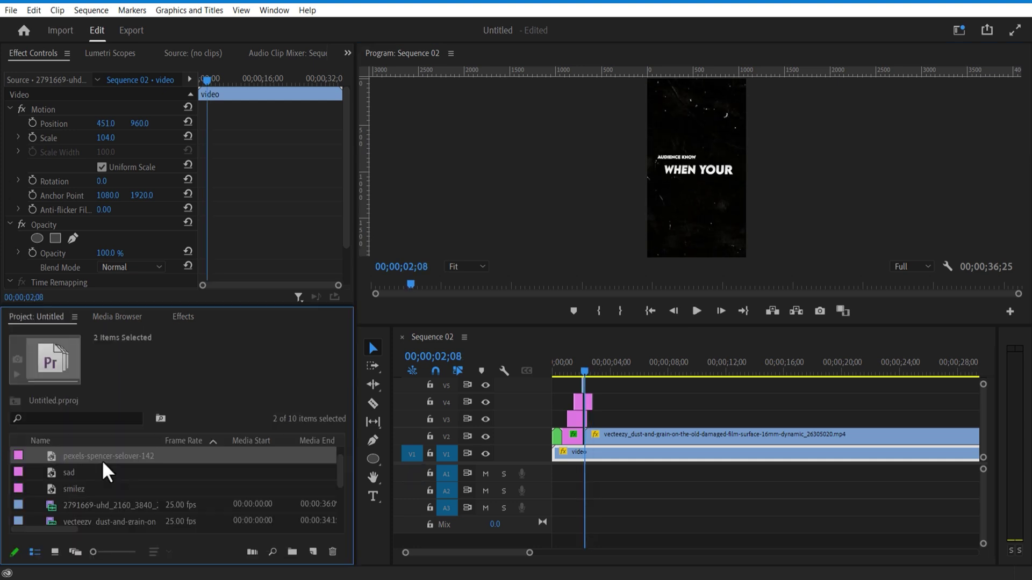
# Step: Place the two pexels photos on V5 and V6 and resize and position them side by side in the upper part of the frame
pyautogui.moveTo(107, 472); pyautogui.dragTo(665, 386)
pyautogui.click(611, 356)
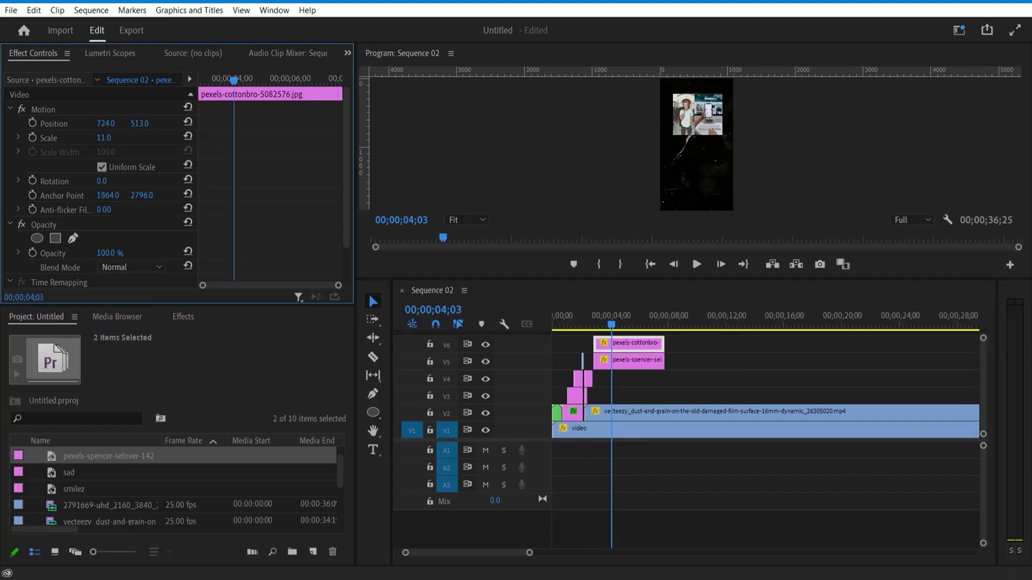
pyautogui.click(691, 350)
pyautogui.click(629, 343)
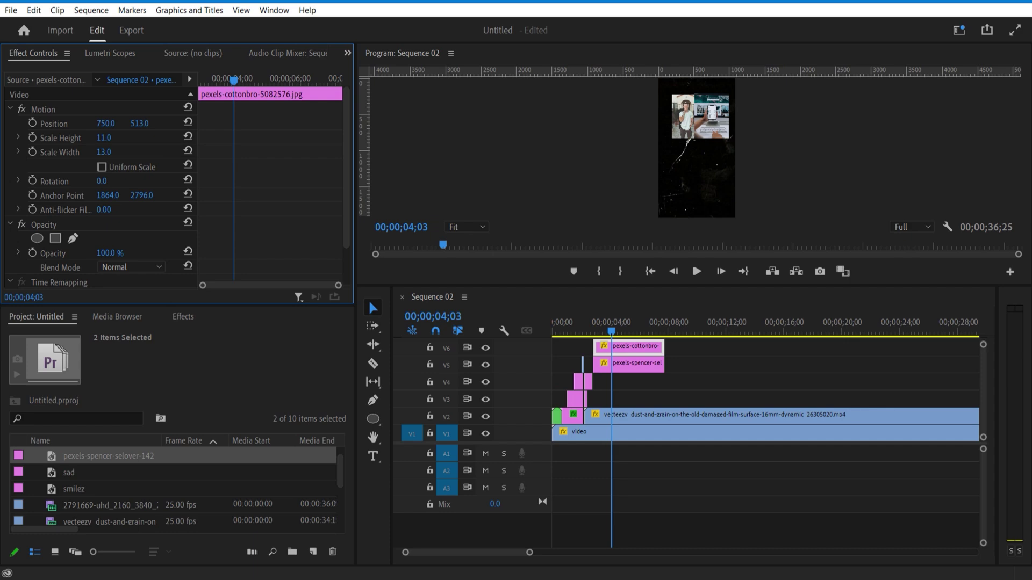
pyautogui.moveTo(104, 137); pyautogui.dragTo(155, 150)
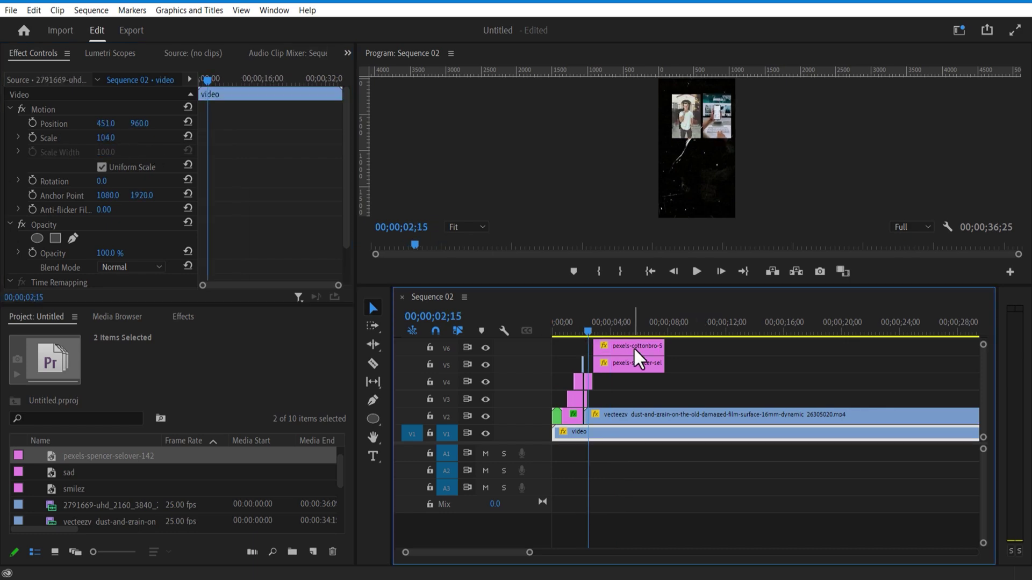
# Step: Nest the two pexels photo clips into a sequence named image
pyautogui.click(631, 367)
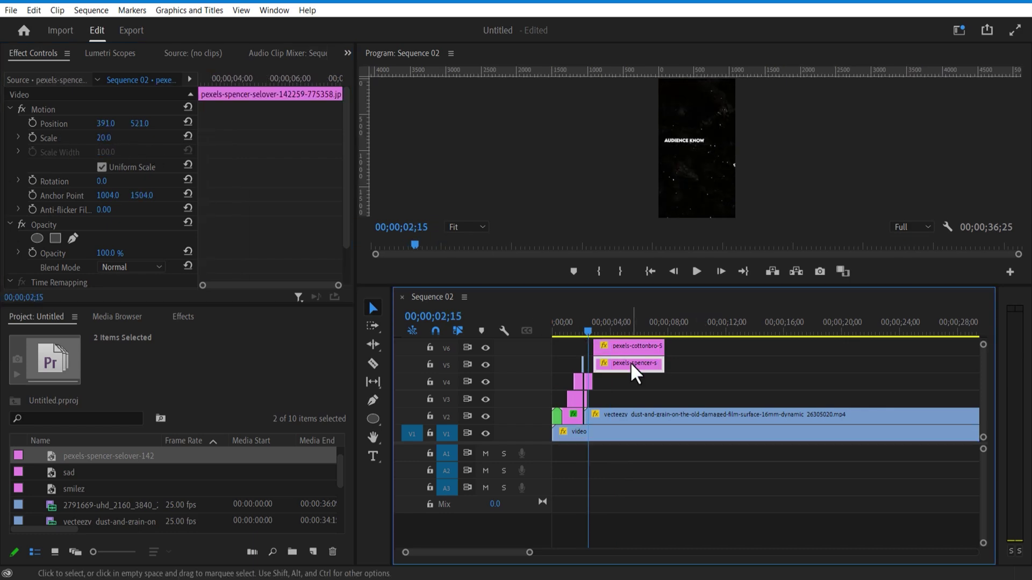
pyautogui.click(639, 348)
pyautogui.moveTo(684, 355); pyautogui.dragTo(645, 365)
pyautogui.rightClick(645, 365)
pyautogui.click(677, 277)
pyautogui.write('s')
pyautogui.click(485, 305)
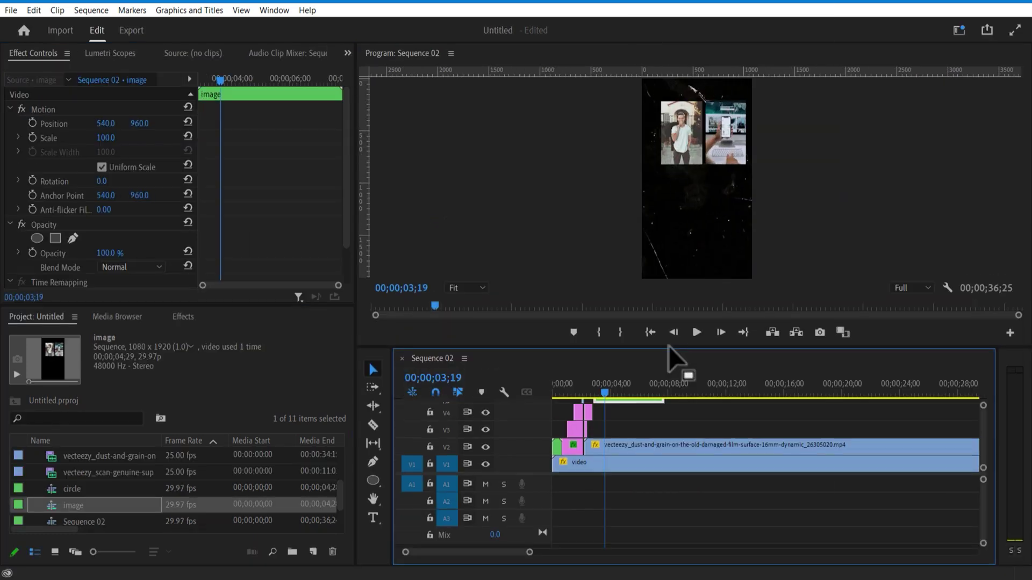
# Step: Start the image nest at 00;00;02;07 at position 721, 833 and keyframe its Scale from 43 to 100 at 00;00;02;27
pyautogui.moveTo(105, 123); pyautogui.dragTo(86, 123)
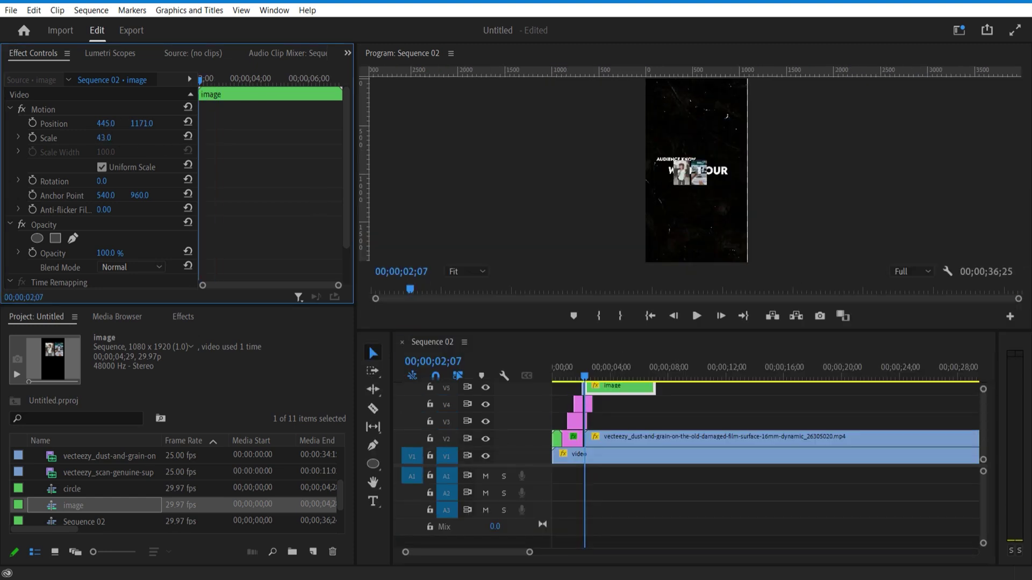
pyautogui.moveTo(576, 374); pyautogui.dragTo(584, 374)
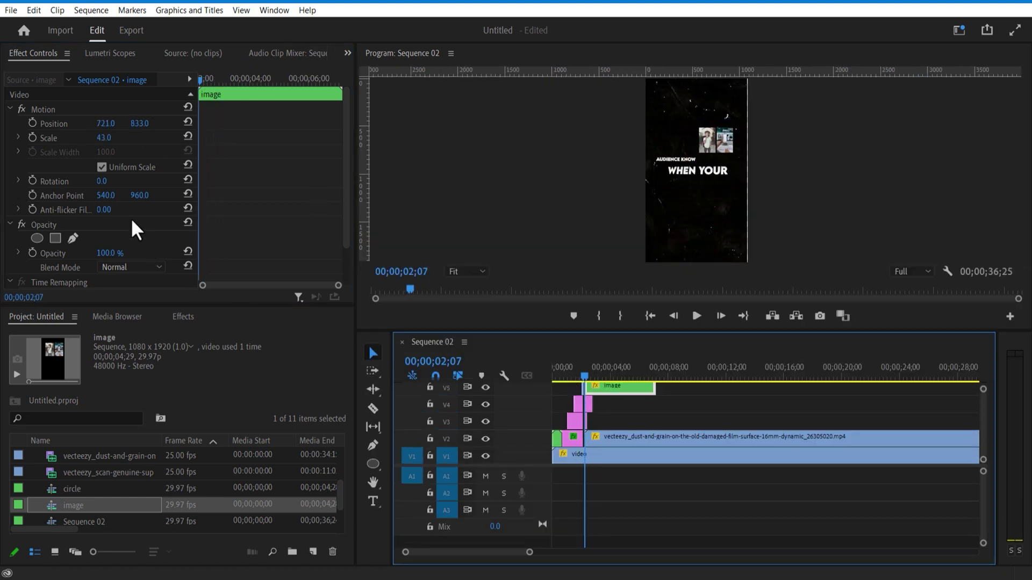
pyautogui.click(33, 136)
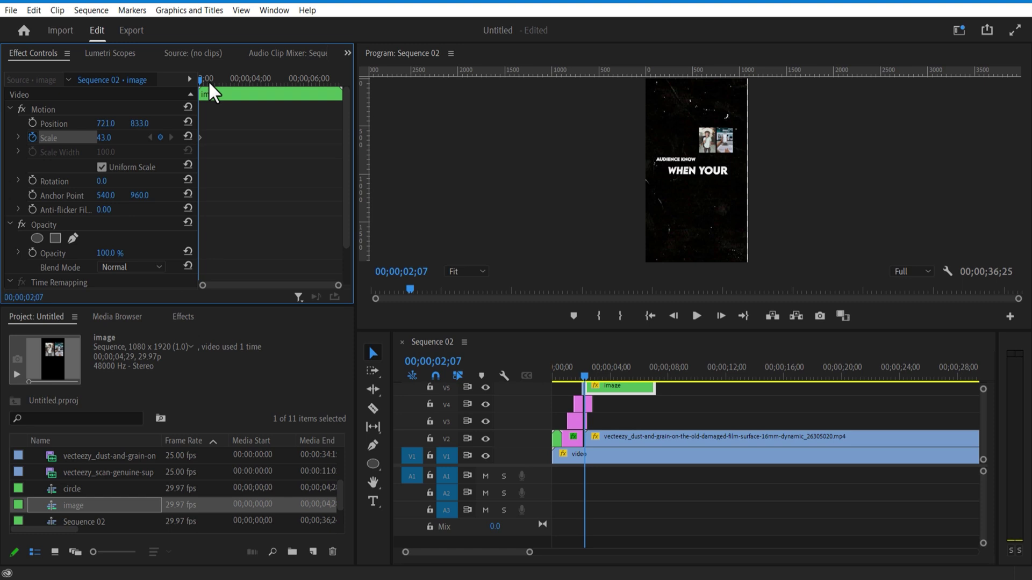
pyautogui.moveTo(208, 81); pyautogui.dragTo(218, 83)
pyautogui.moveTo(102, 137); pyautogui.dragTo(132, 138)
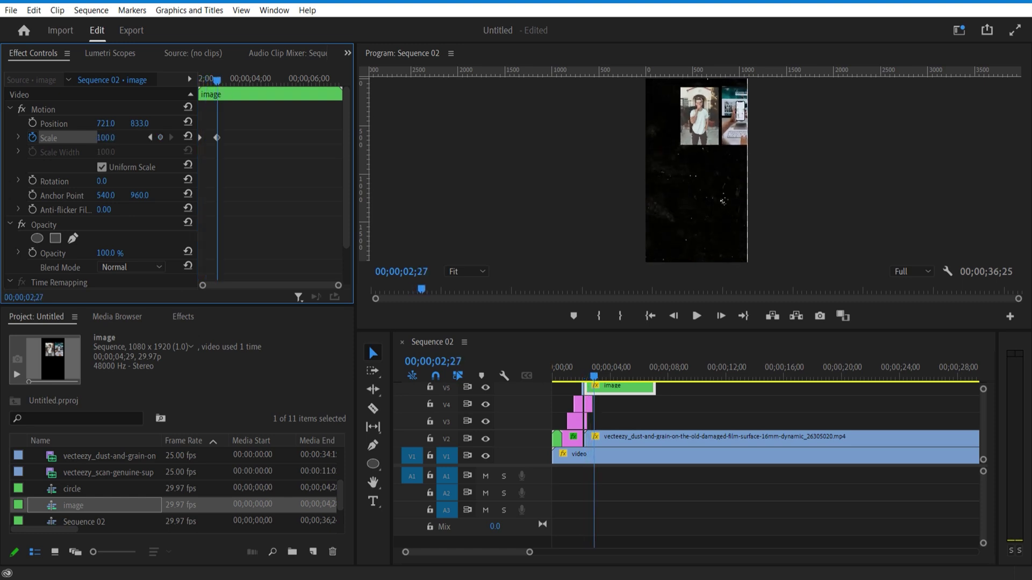
# Step: Keyframe the image nest's Position from 721, 833 to 433, 1265 at 00;00;02;28, and return to 00;00;02;06 for review
pyautogui.moveTo(221, 84)
pyautogui.mouseDown()
pyautogui.moveTo(190, 88)
pyautogui.moveTo(220, 86)
pyautogui.mouseUp()
pyautogui.click(33, 122)
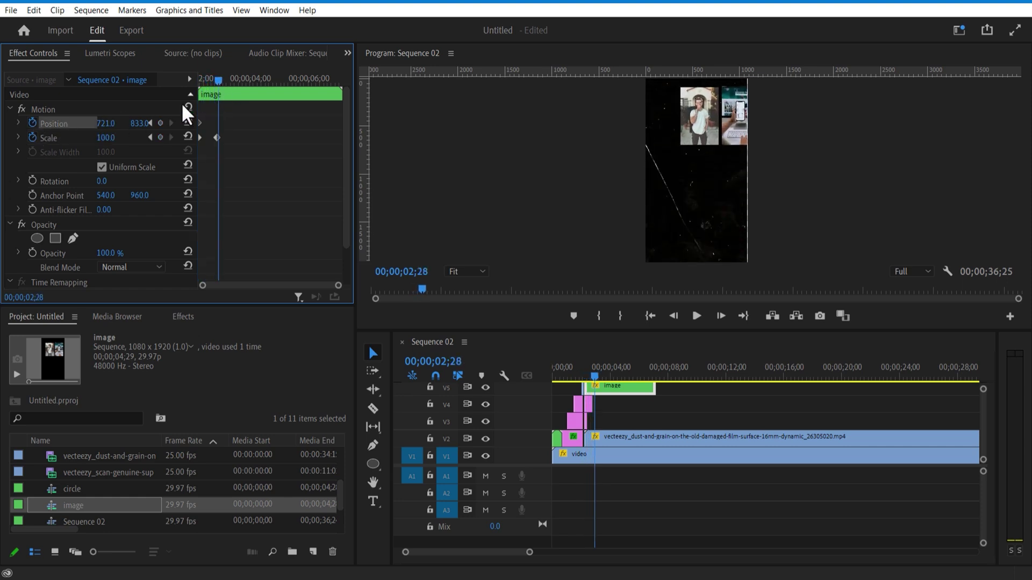
pyautogui.moveTo(106, 123); pyautogui.dragTo(49, 123)
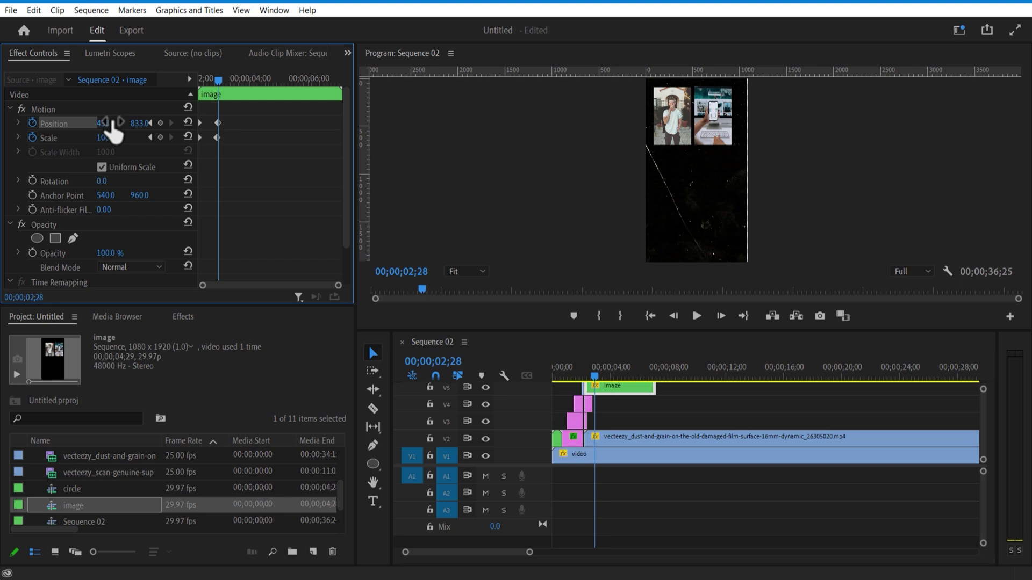
pyautogui.moveTo(140, 123); pyautogui.dragTo(215, 123)
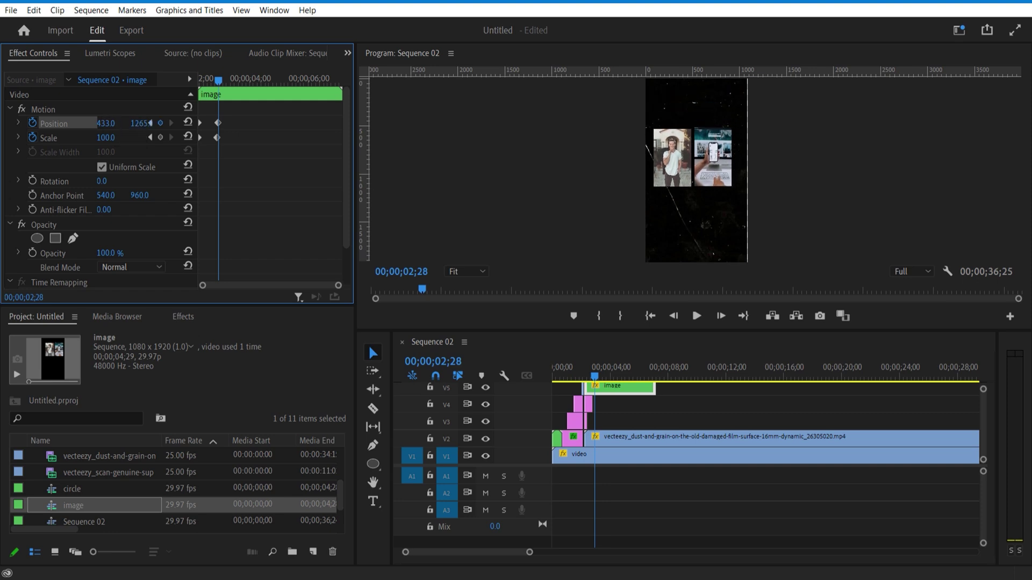
pyautogui.moveTo(530, 552); pyautogui.dragTo(439, 552)
pyautogui.click(641, 375)
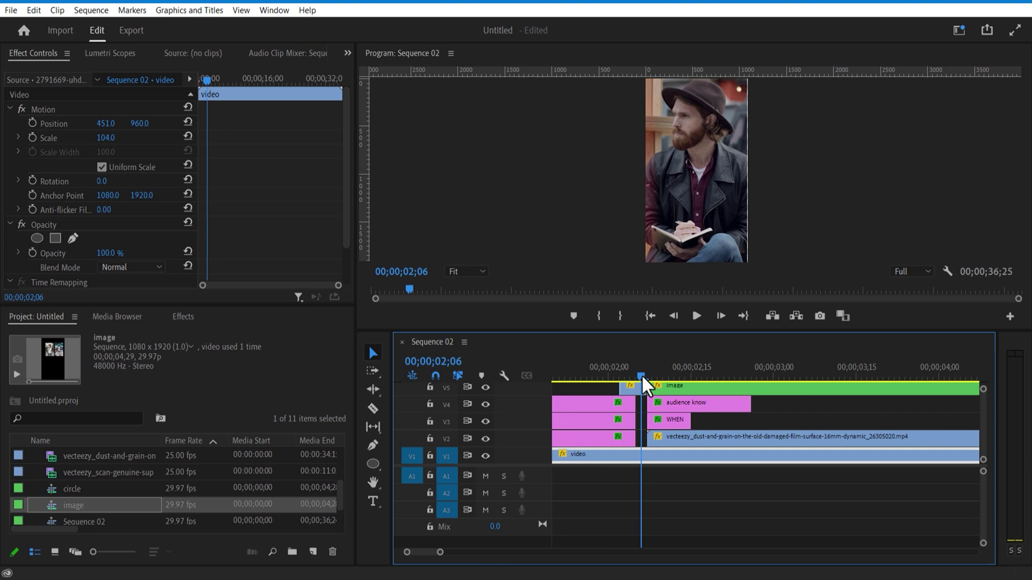
# Step: Apply the Gaussian Blur video effect to the image nest starting at 00;00;02;07
pyautogui.moveTo(644, 376); pyautogui.dragTo(737, 420)
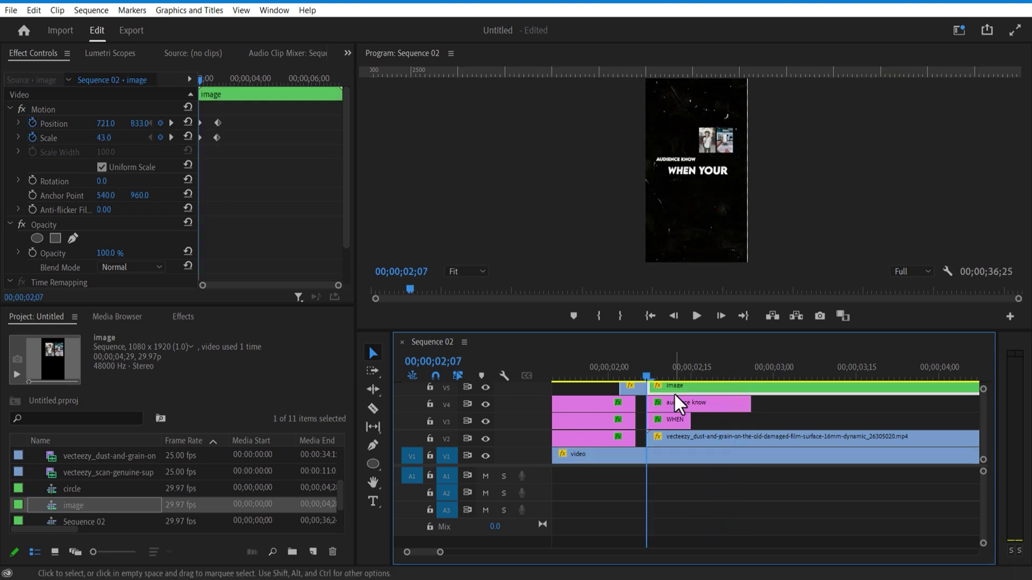
pyautogui.click(183, 317)
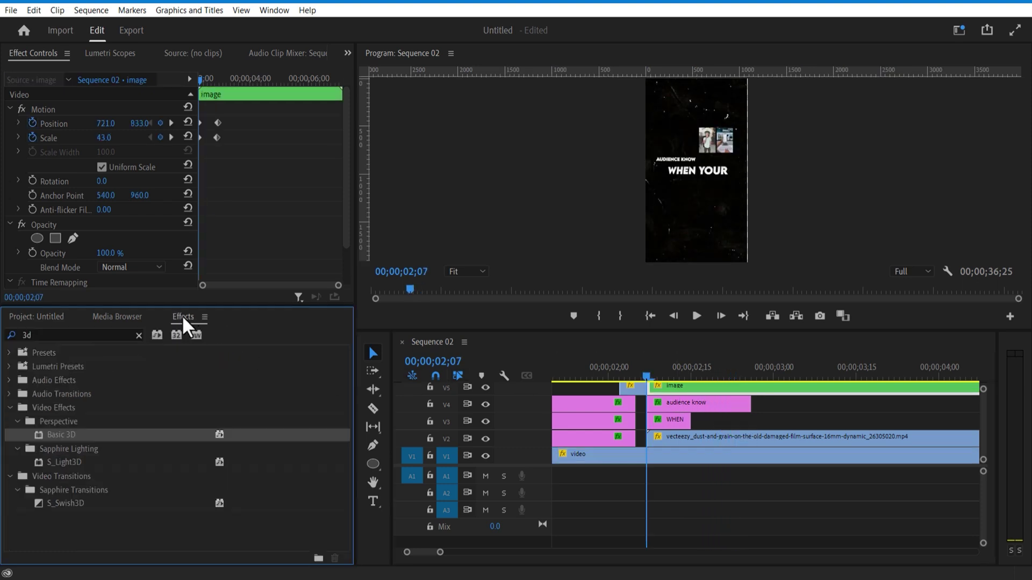
pyautogui.click(81, 334)
pyautogui.write('blur')
pyautogui.scroll(-3, 173, 478)
pyautogui.moveTo(86, 435); pyautogui.dragTo(651, 397)
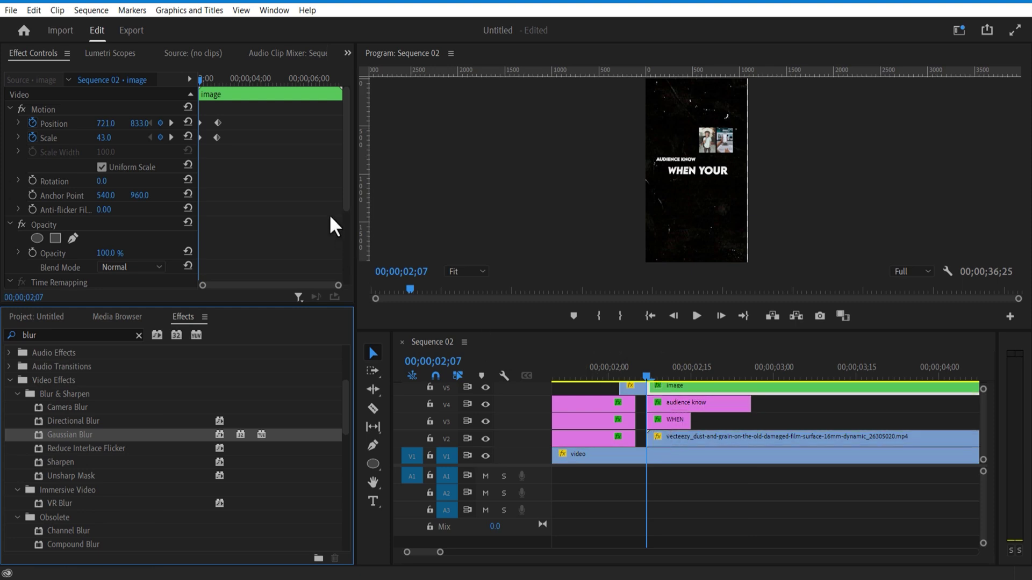
# Step: Keyframe the image nest's Blurriness from 43 at 00;00;02;07 to 0 at 00;00;02;22
pyautogui.moveTo(347, 181); pyautogui.dragTo(341, 272)
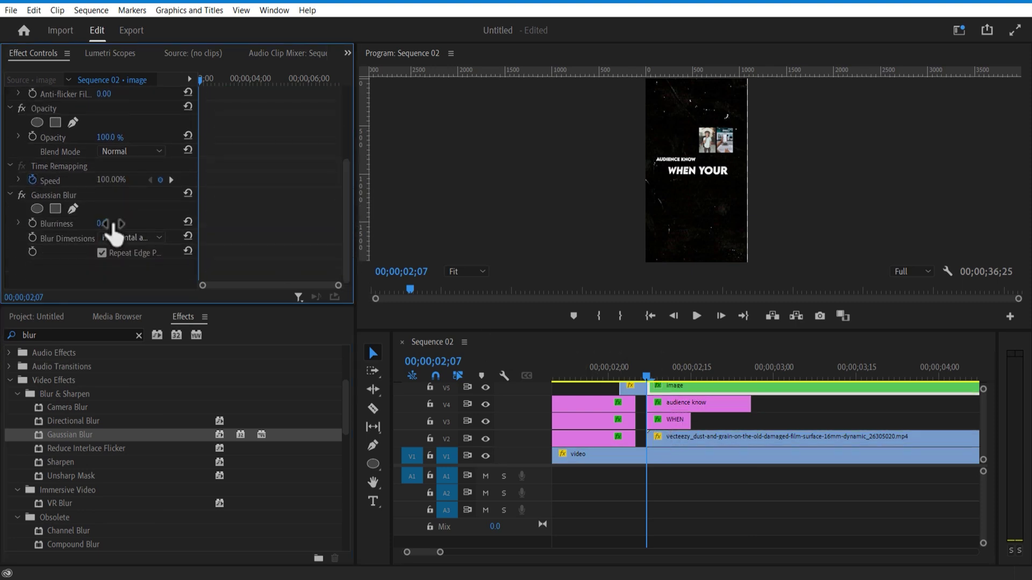
pyautogui.moveTo(104, 223); pyautogui.dragTo(51, 223)
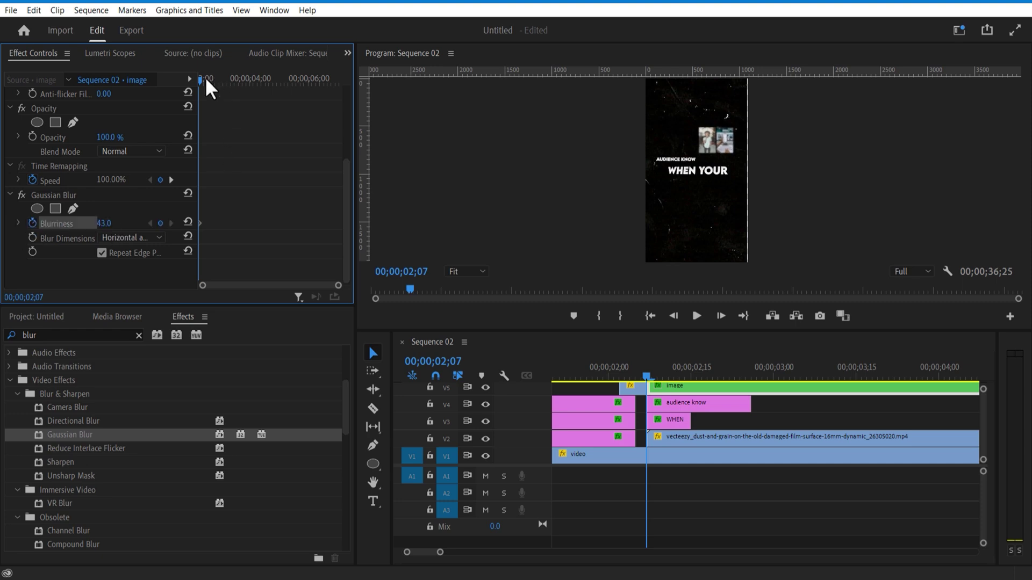
pyautogui.moveTo(205, 78); pyautogui.dragTo(214, 84)
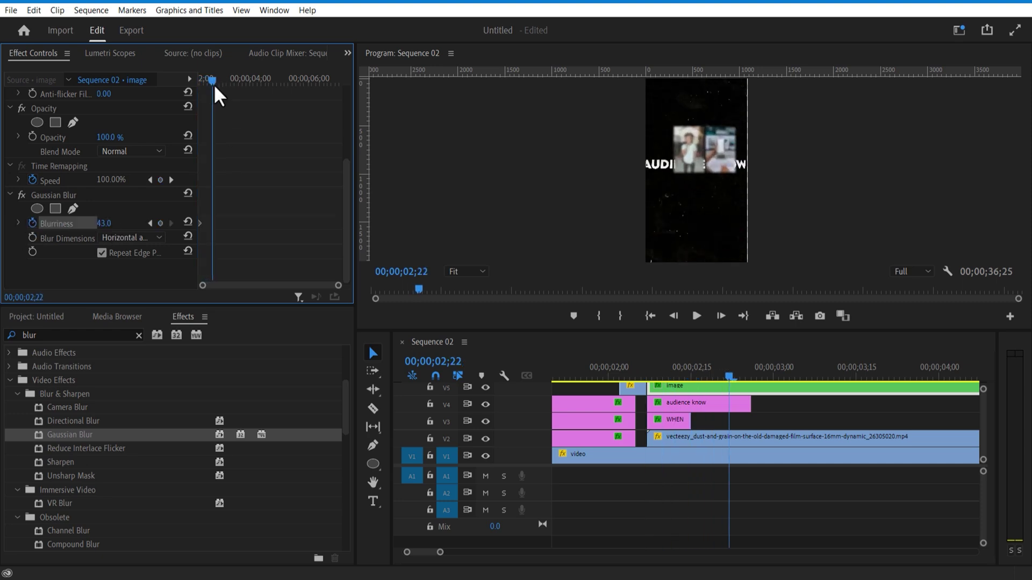
pyautogui.click(105, 224)
pyautogui.write('0')
pyautogui.click(141, 214)
pyautogui.moveTo(212, 81); pyautogui.dragTo(188, 81)
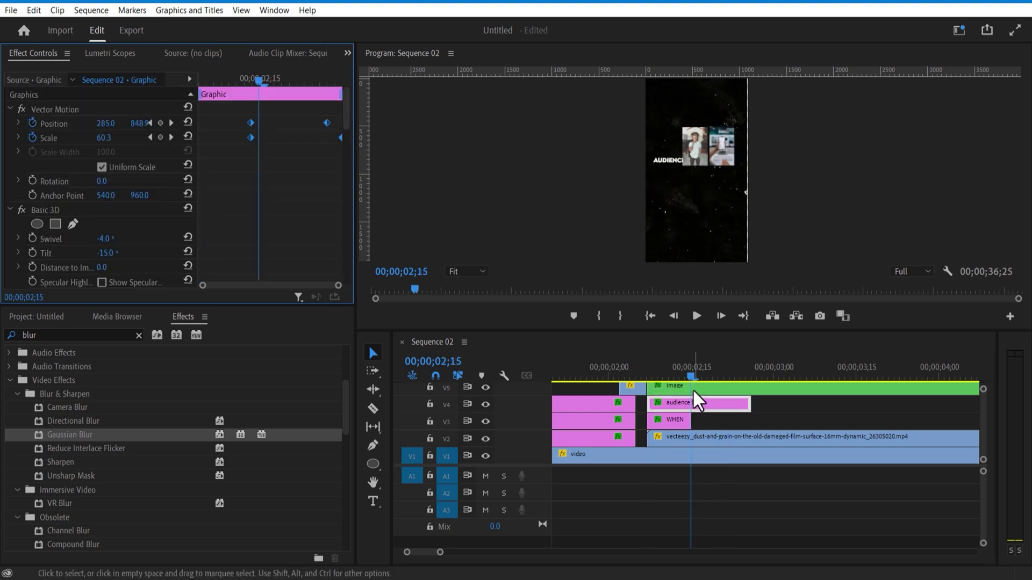
# Step: Place the image nest on V3 beneath the WHEN and audience know titles, and delay its starting Position and Scale keyframes to 00;00;02;15
pyautogui.moveTo(692, 388); pyautogui.dragTo(697, 416)
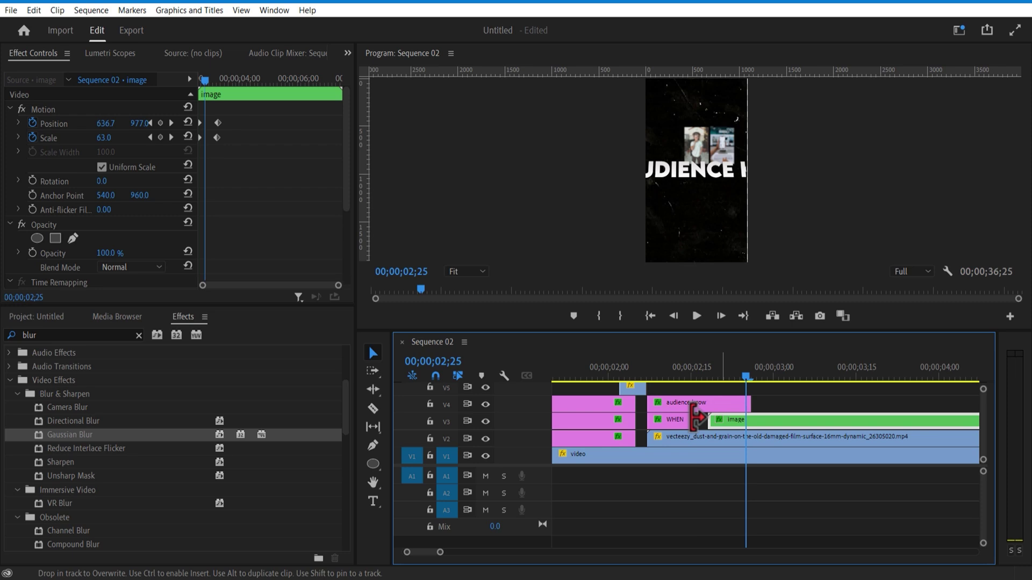
pyautogui.moveTo(688, 408); pyautogui.dragTo(662, 418)
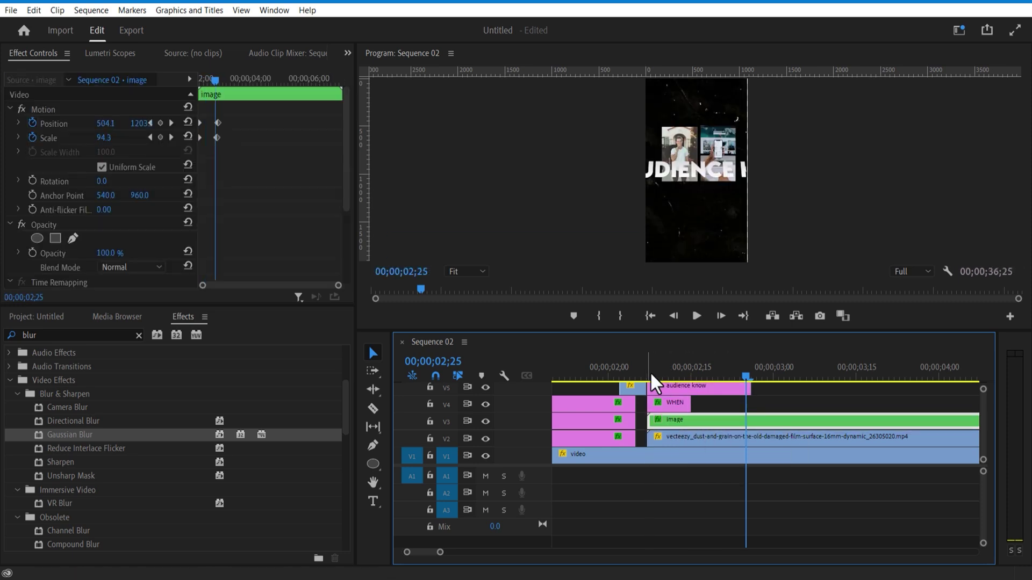
pyautogui.click(650, 372)
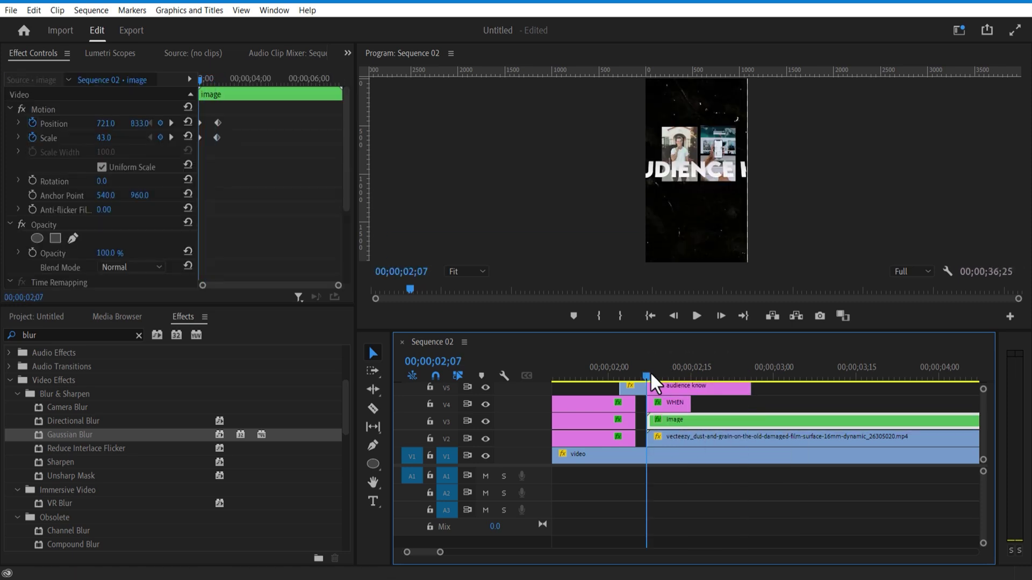
pyautogui.moveTo(646, 375)
pyautogui.mouseDown()
pyautogui.moveTo(692, 385)
pyautogui.moveTo(651, 391)
pyautogui.mouseUp()
pyautogui.moveTo(202, 82); pyautogui.dragTo(214, 93)
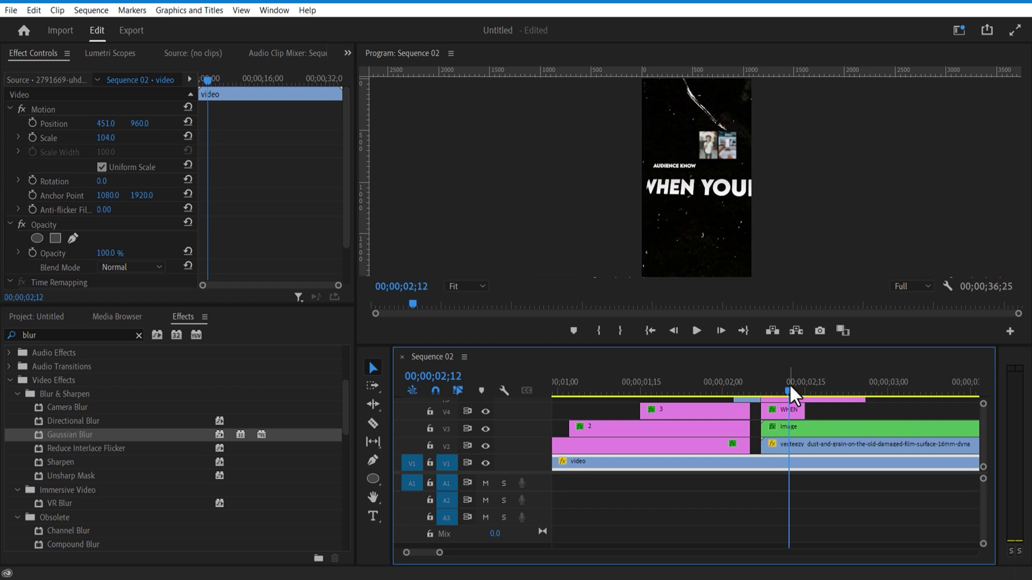
# Step: Set the WHEN title's Basic 3D Swivel to -18° with Tilt kept at -15°, checking it at 00;00;02;11
pyautogui.moveTo(790, 396); pyautogui.dragTo(769, 404)
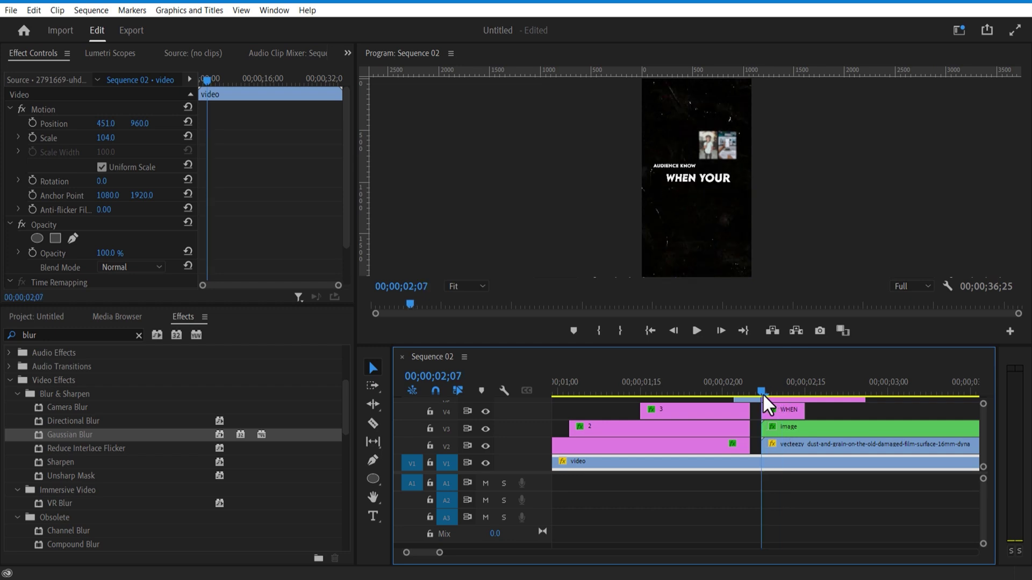
pyautogui.click(774, 410)
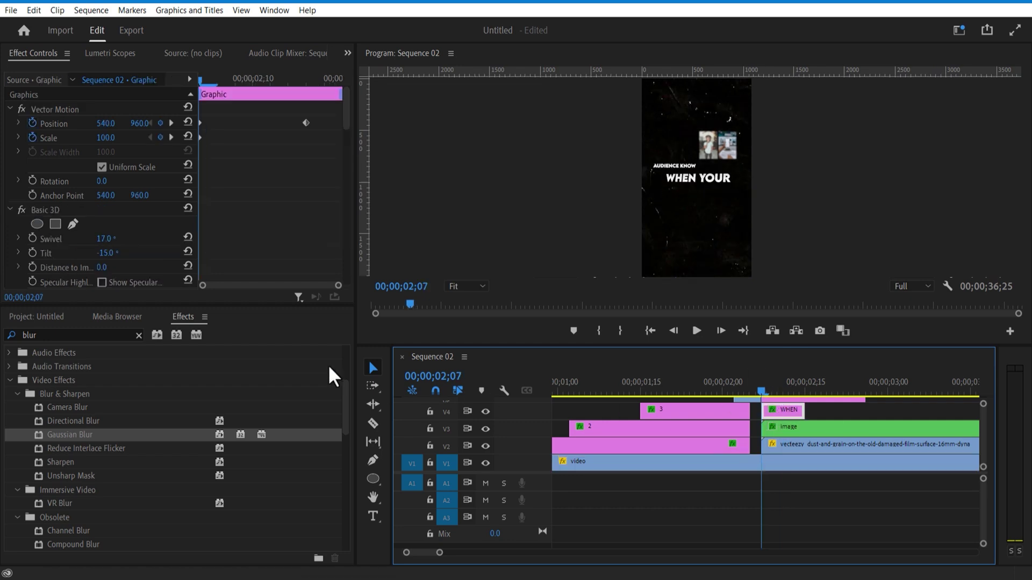
pyautogui.click(350, 135)
pyautogui.moveTo(347, 128); pyautogui.dragTo(347, 144)
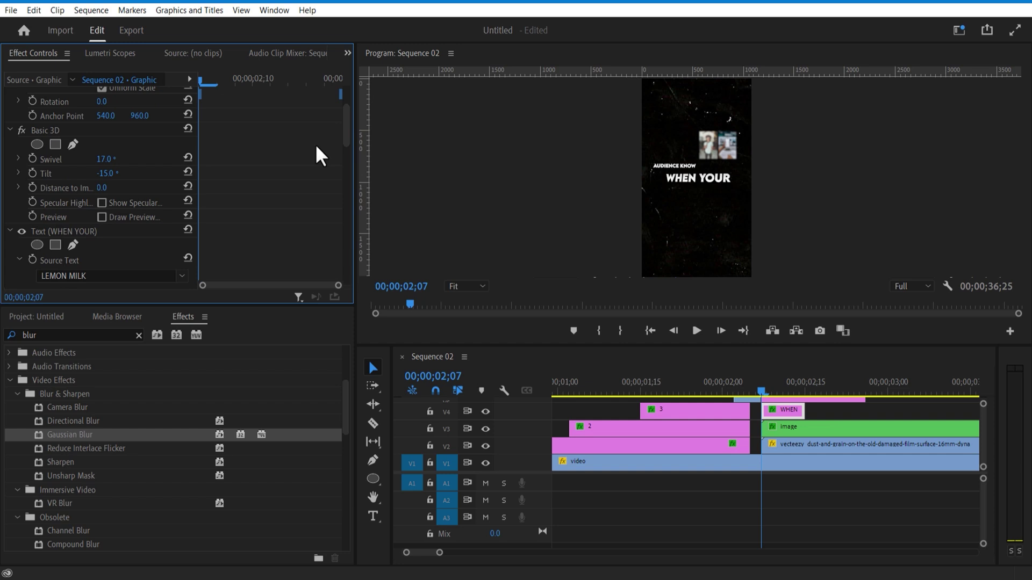
pyautogui.moveTo(106, 159)
pyautogui.mouseDown()
pyautogui.moveTo(121, 159)
pyautogui.moveTo(87, 159)
pyautogui.mouseUp()
pyautogui.moveTo(105, 173)
pyautogui.mouseDown()
pyautogui.moveTo(91, 174)
pyautogui.moveTo(105, 174)
pyautogui.mouseUp()
pyautogui.moveTo(200, 81); pyautogui.dragTo(270, 102)
# Step: Set the Basic 3D Swivel of the audience know title to 20°
pyautogui.moveTo(762, 345); pyautogui.dragTo(764, 317)
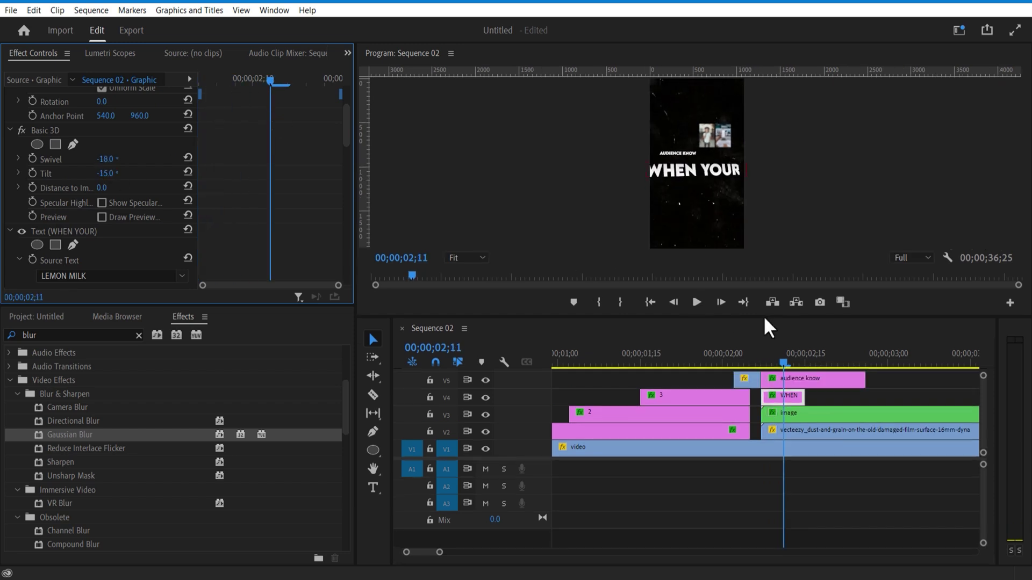
pyautogui.click(783, 379)
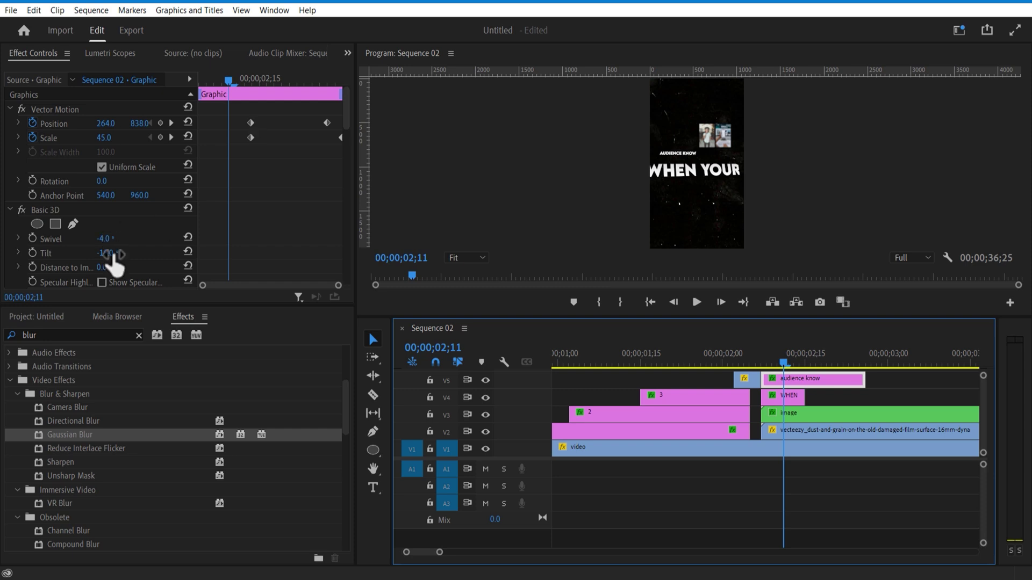
pyautogui.moveTo(106, 253); pyautogui.dragTo(110, 252)
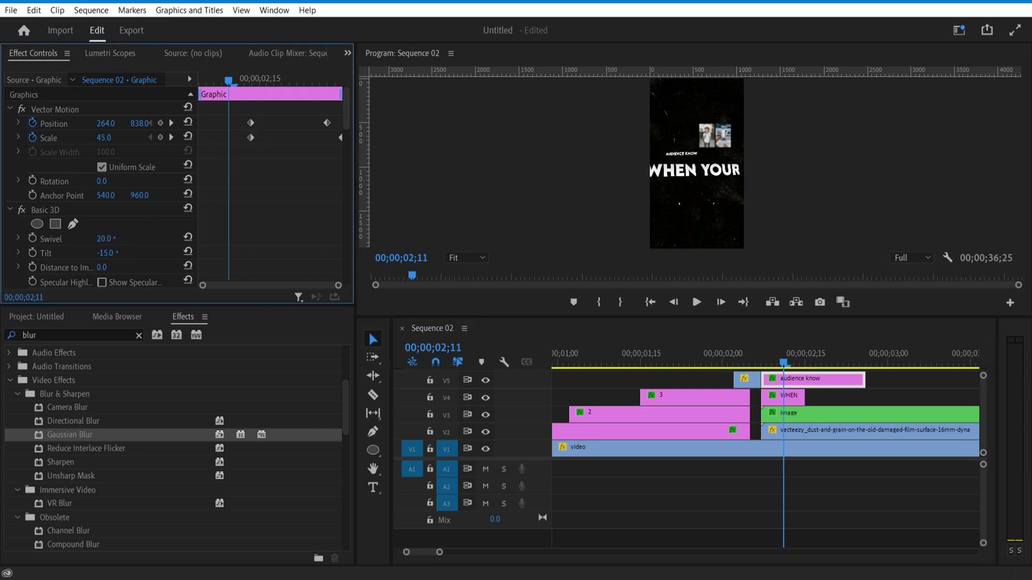
# Step: Apply the Basic 3D video effect to the image nest
pyautogui.moveTo(783, 362); pyautogui.dragTo(800, 367)
pyautogui.click(801, 414)
pyautogui.click(108, 333)
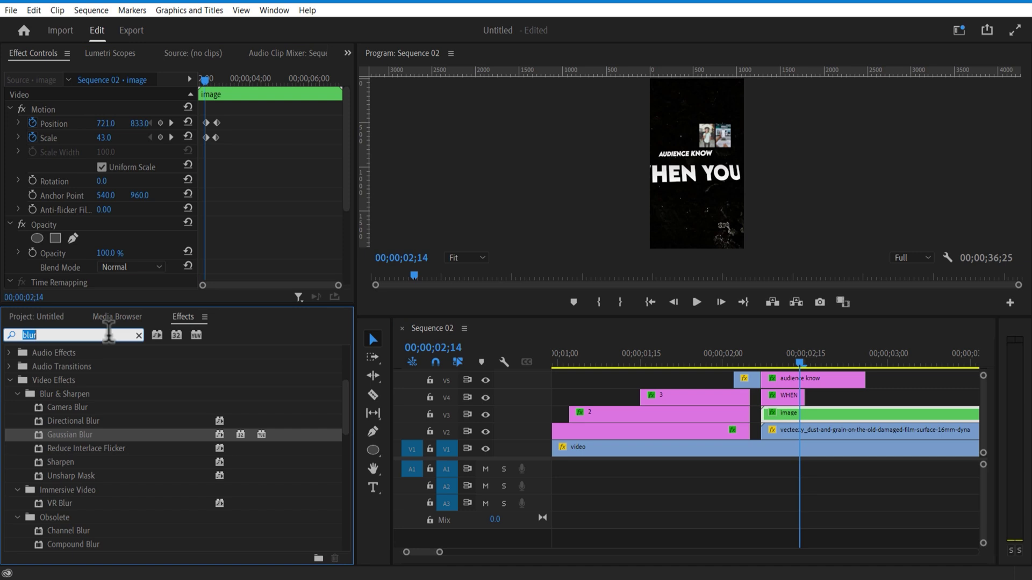
pyautogui.write('3d')
pyautogui.moveTo(103, 435); pyautogui.dragTo(779, 414)
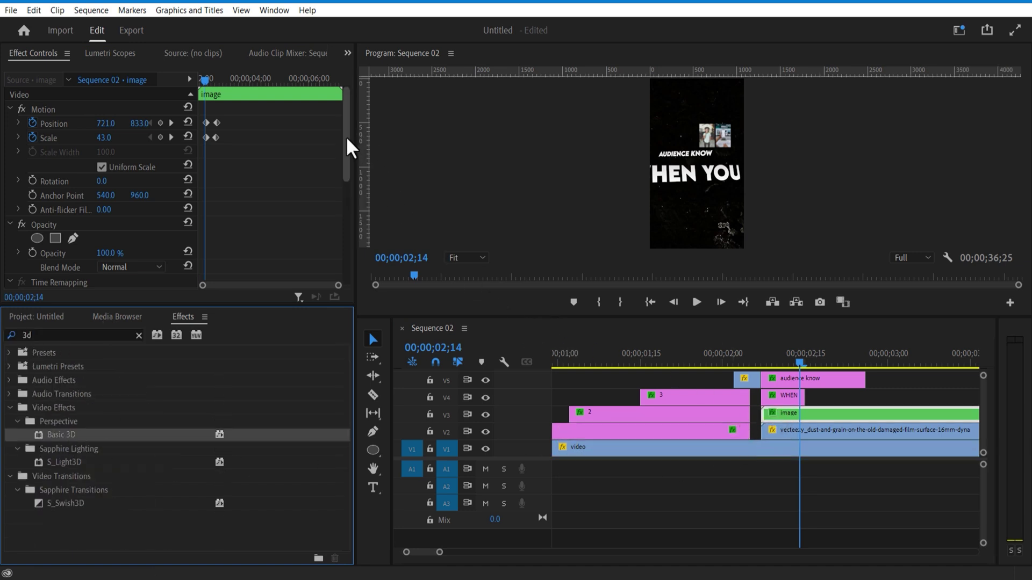
# Step: Set the image nest's Basic 3D Swivel to 12° and its Position to 721, 926 at the 00;00;02;15 keyframe
pyautogui.moveTo(346, 136); pyautogui.dragTo(340, 236)
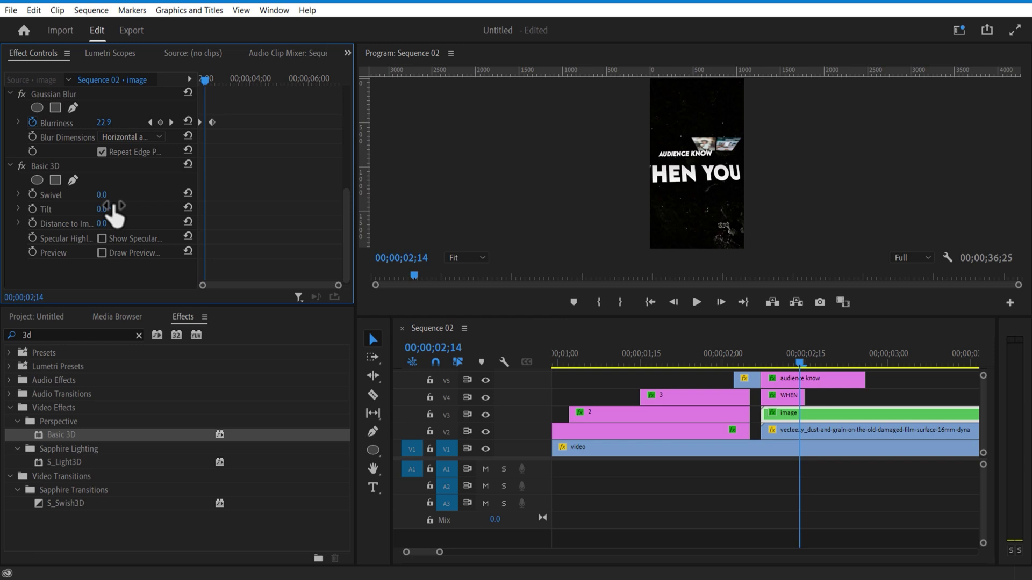
pyautogui.moveTo(101, 195); pyautogui.dragTo(113, 194)
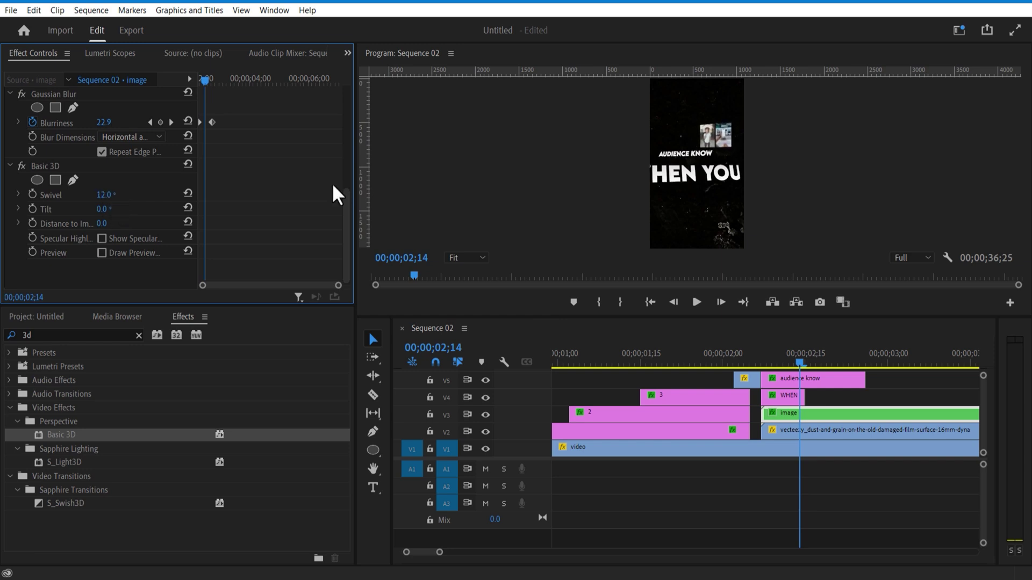
pyautogui.moveTo(345, 207); pyautogui.dragTo(366, 101)
pyautogui.press('Right')
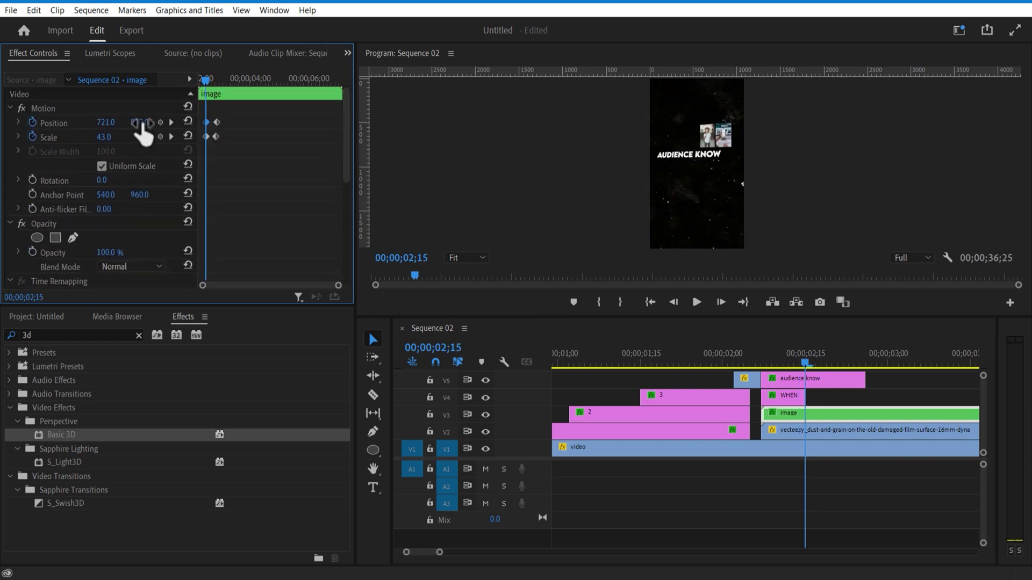
# Step: Add a rectangular mask to the audience know text, reshape it outside the frame's left edge, and keyframe its Mask Path near the clip's start
pyautogui.click(767, 378)
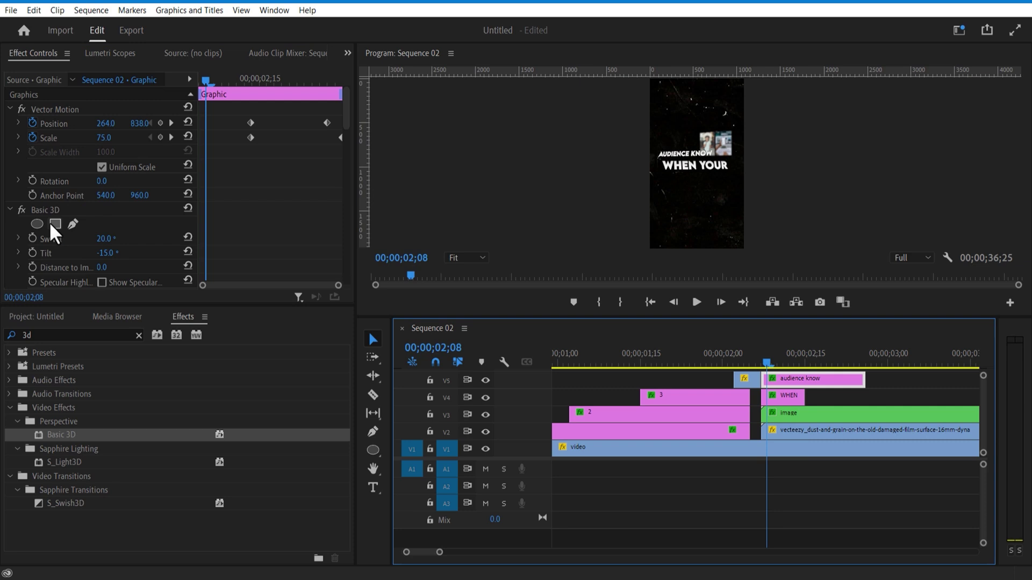
pyautogui.moveTo(348, 109); pyautogui.dragTo(345, 148)
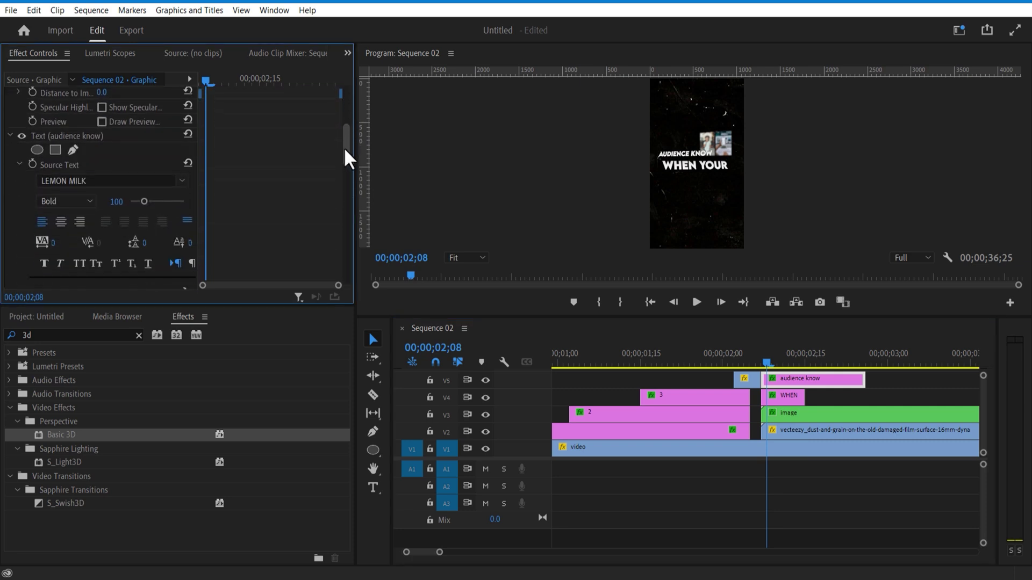
pyautogui.click(55, 149)
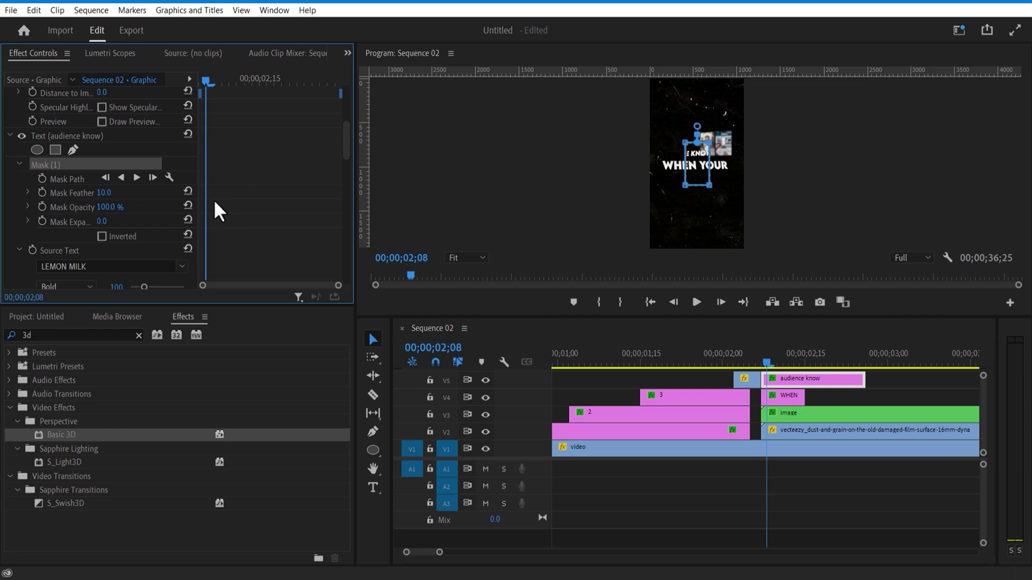
pyautogui.moveTo(686, 142); pyautogui.dragTo(671, 142)
pyautogui.moveTo(685, 185); pyautogui.dragTo(628, 149)
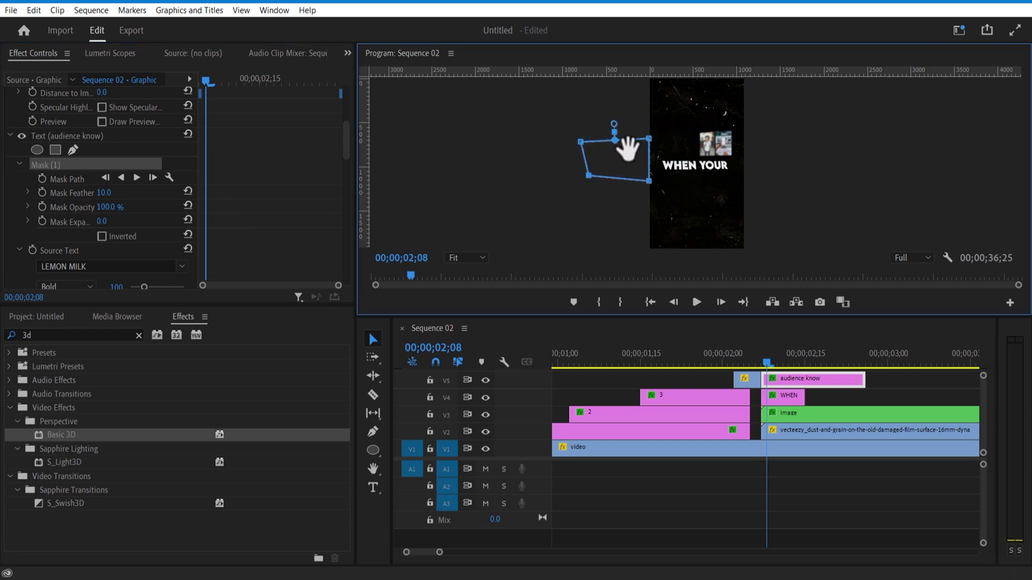
pyautogui.click(42, 179)
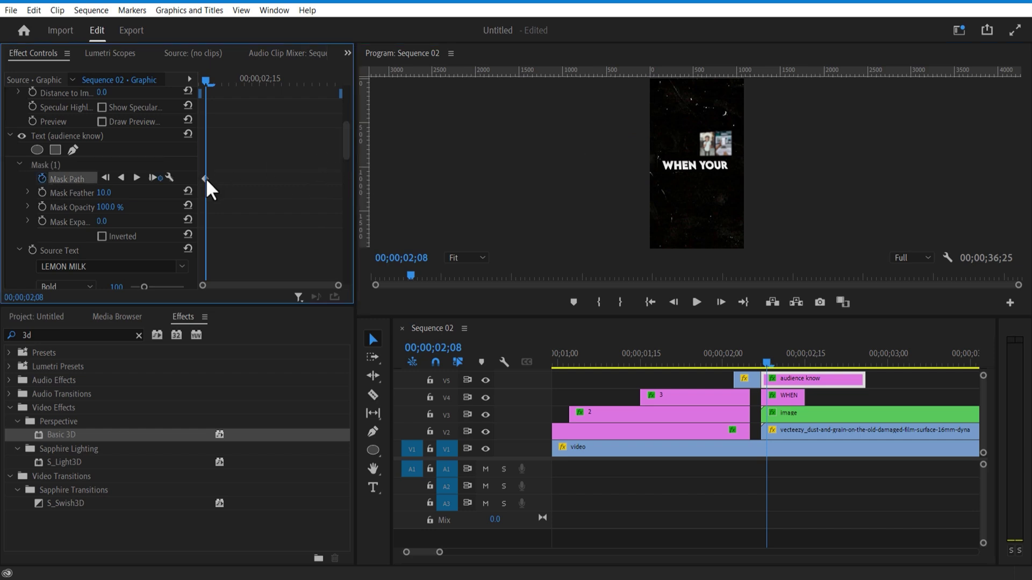
# Step: Keyframe the audience know mask a few frames further on so it covers the text, and set Mask Feather to 50
pyautogui.moveTo(204, 104); pyautogui.dragTo(238, 97)
pyautogui.click(45, 164)
pyautogui.moveTo(613, 147); pyautogui.dragTo(694, 155)
pyautogui.moveTo(104, 192); pyautogui.dragTo(125, 192)
pyautogui.click(778, 366)
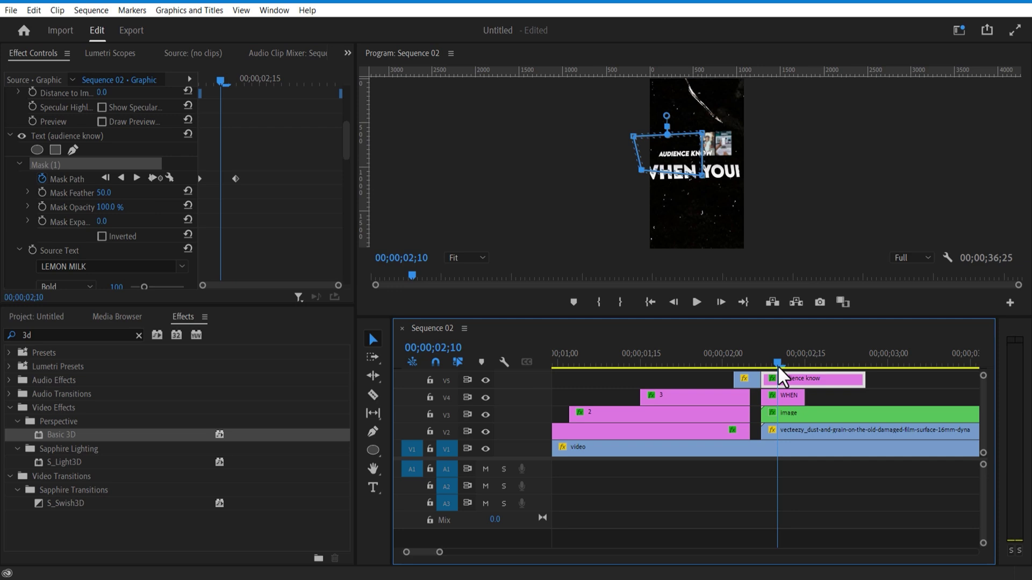
# Step: In the image nest, move the pexels-cottonbro photo to V4 and position it behind the pexels-spencer photo at about 432, 513
pyautogui.click(761, 365)
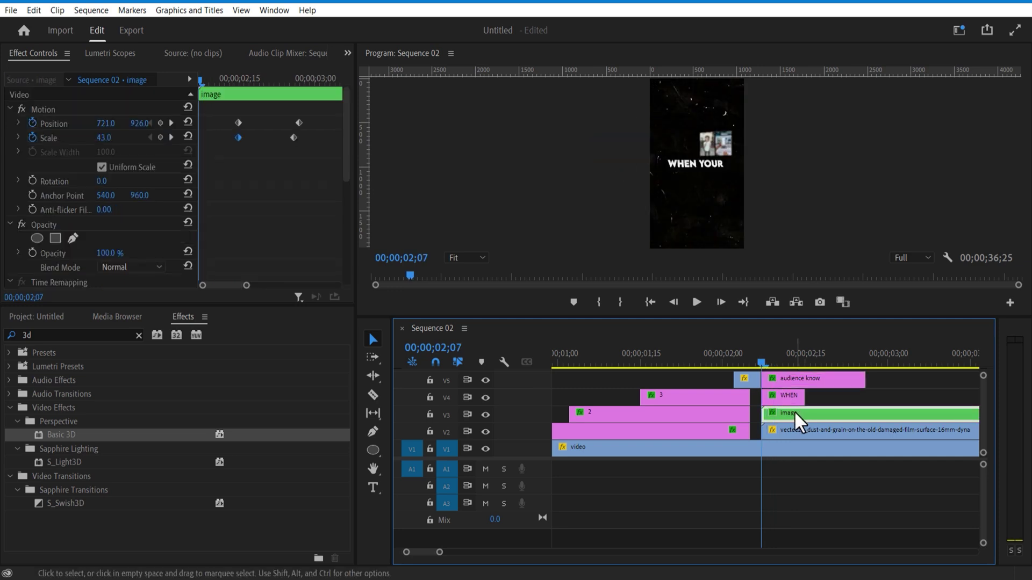
pyautogui.doubleClick(797, 422)
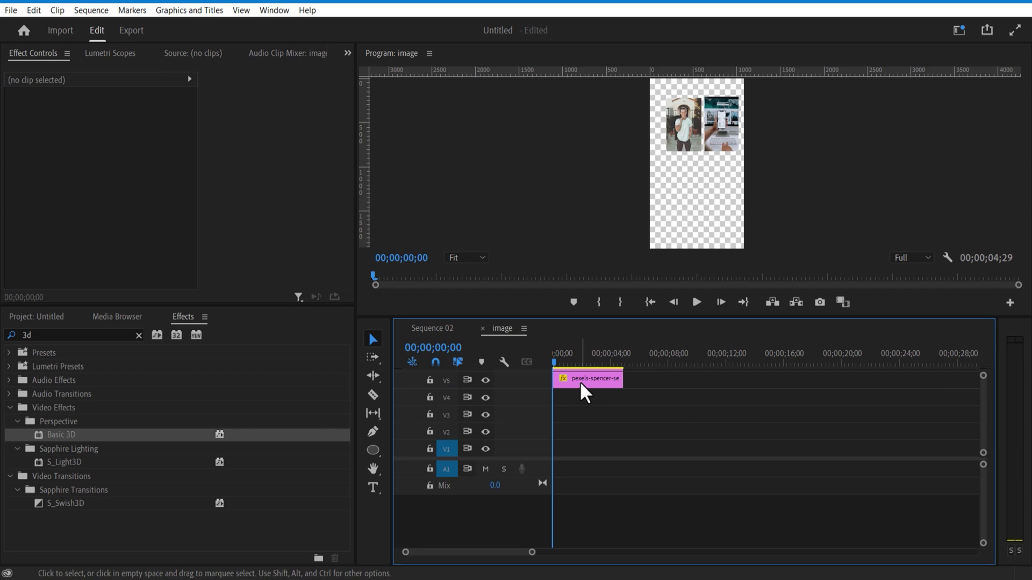
pyautogui.click(580, 382)
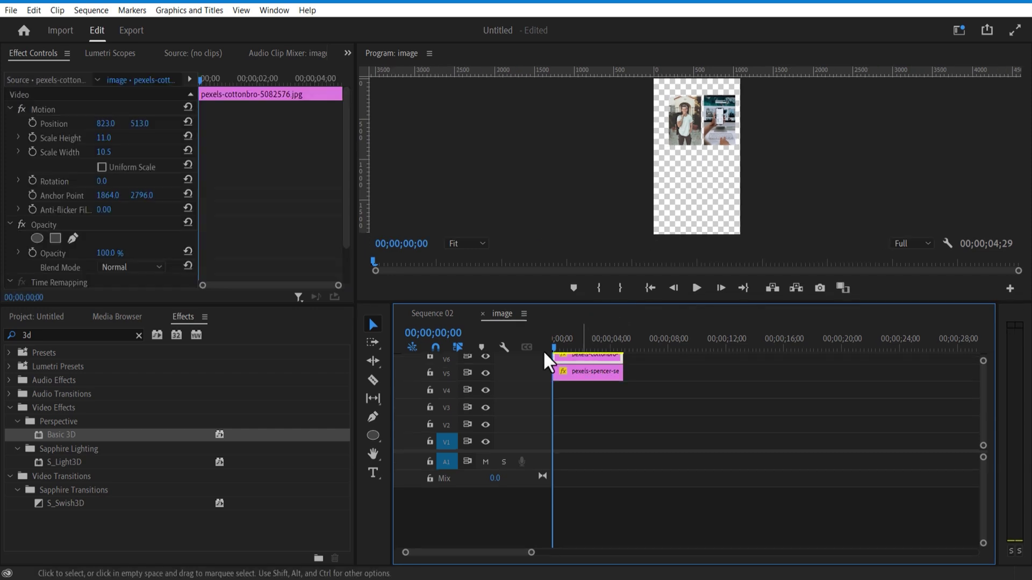
pyautogui.click(301, 260)
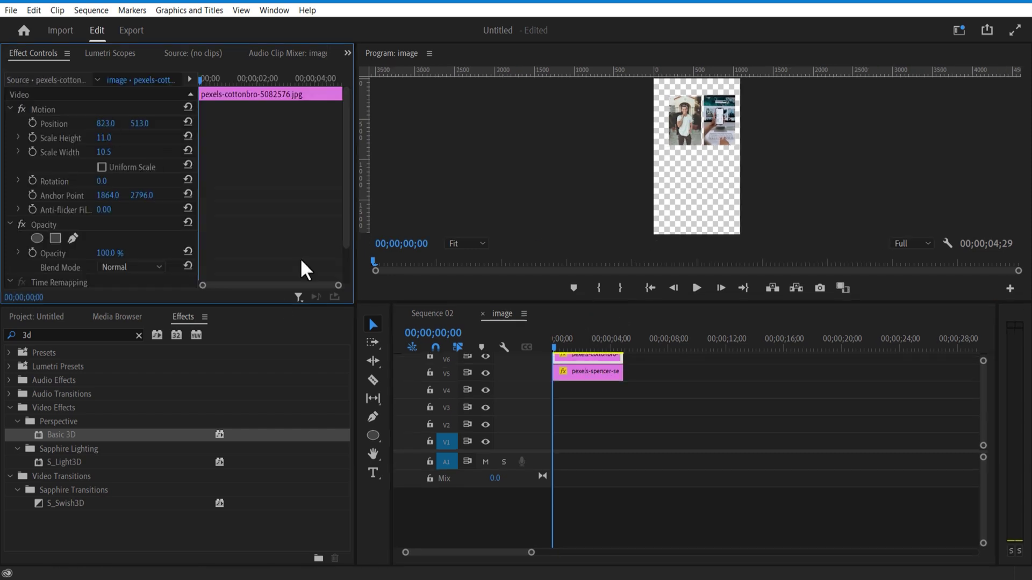
pyautogui.moveTo(105, 123); pyautogui.dragTo(32, 124)
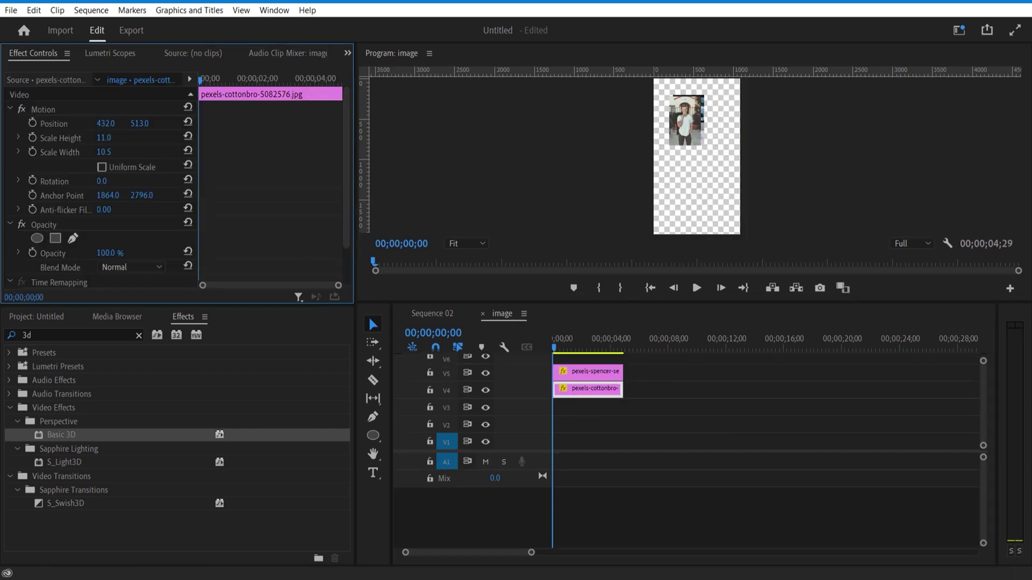
pyautogui.moveTo(105, 124); pyautogui.dragTo(100, 124)
# Step: Keyframe the pexels-cottonbro photo's Position from behind the other photo to 821, 513 at 00;00;01;12, and return to Sequence 02
pyautogui.moveTo(553, 348); pyautogui.dragTo(563, 354)
pyautogui.click(32, 123)
pyautogui.moveTo(218, 86); pyautogui.dragTo(240, 98)
pyautogui.moveTo(107, 124); pyautogui.dragTo(182, 123)
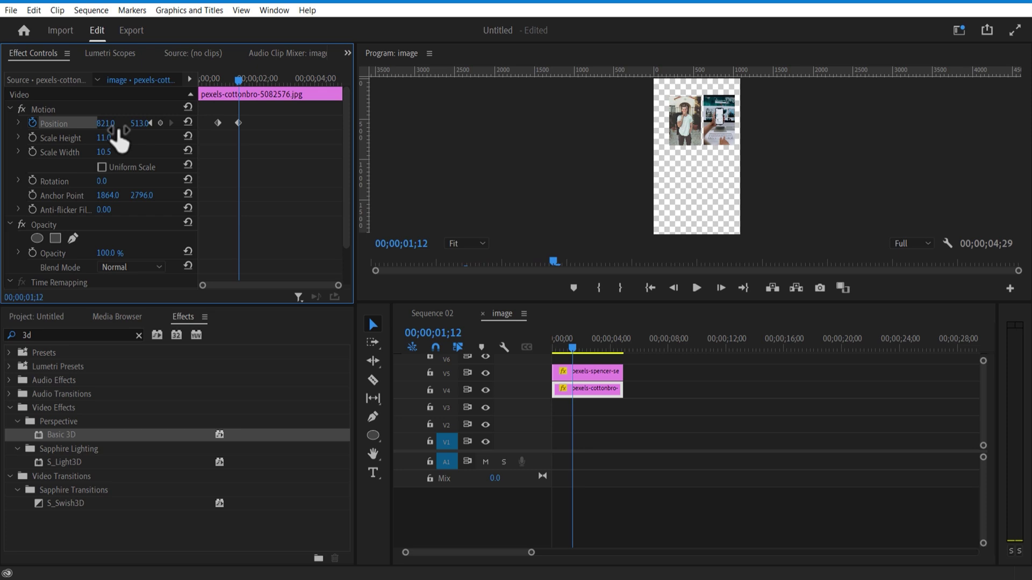
pyautogui.click(433, 313)
pyautogui.hotkey('shift', '3')
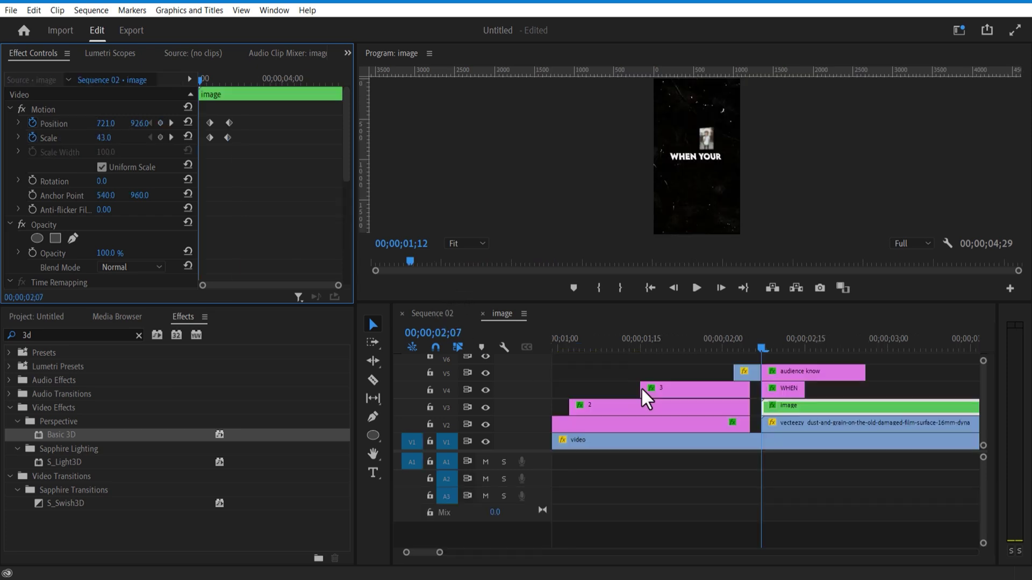
# Step: Place the close image on V4 at 00;00;02;26, right after the audience know text
pyautogui.press('-')
pyautogui.moveTo(630, 350)
pyautogui.mouseDown()
pyautogui.moveTo(661, 357)
pyautogui.moveTo(639, 364)
pyautogui.mouseUp()
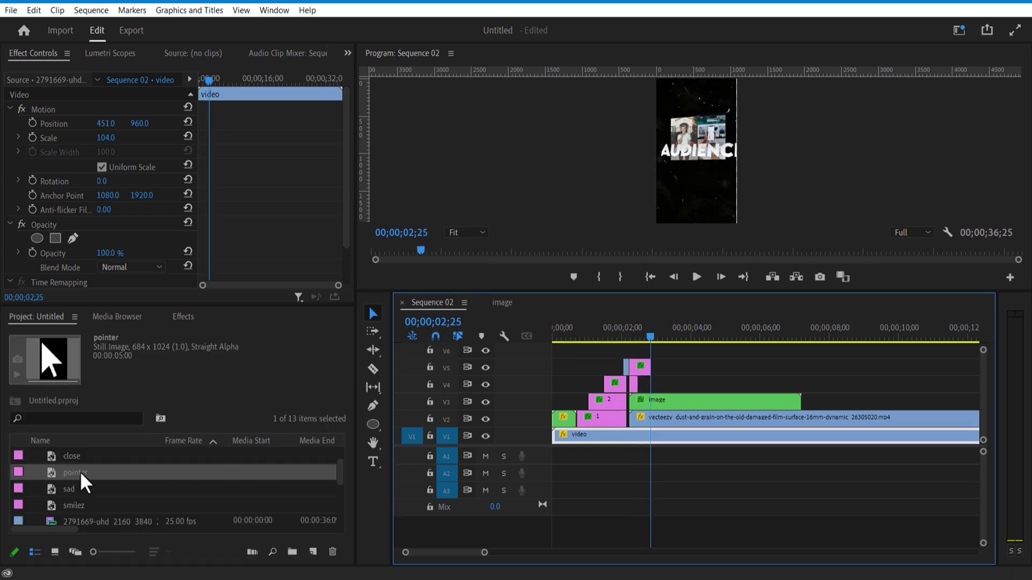
pyautogui.click(72, 461)
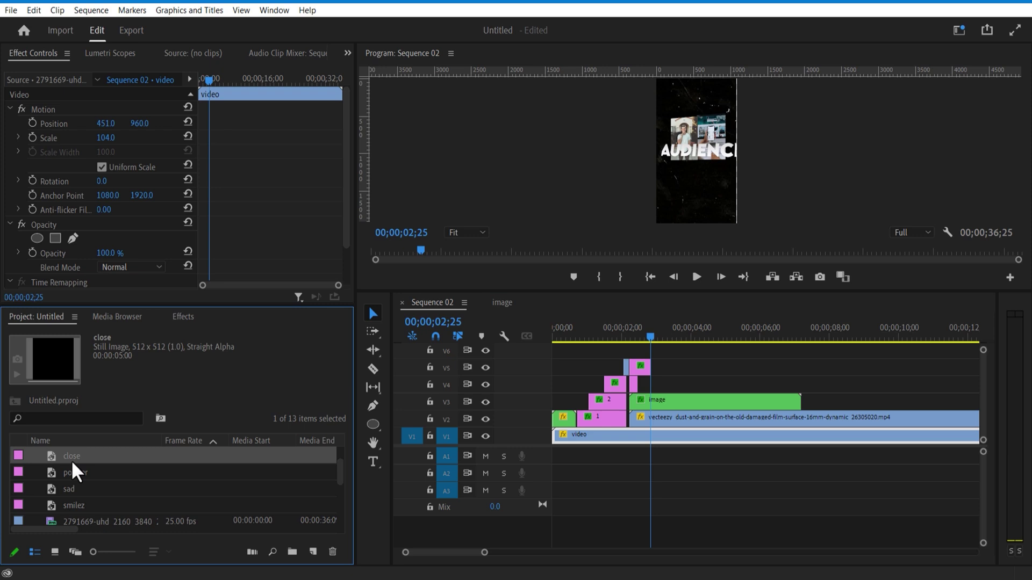
pyautogui.moveTo(73, 463); pyautogui.dragTo(666, 385)
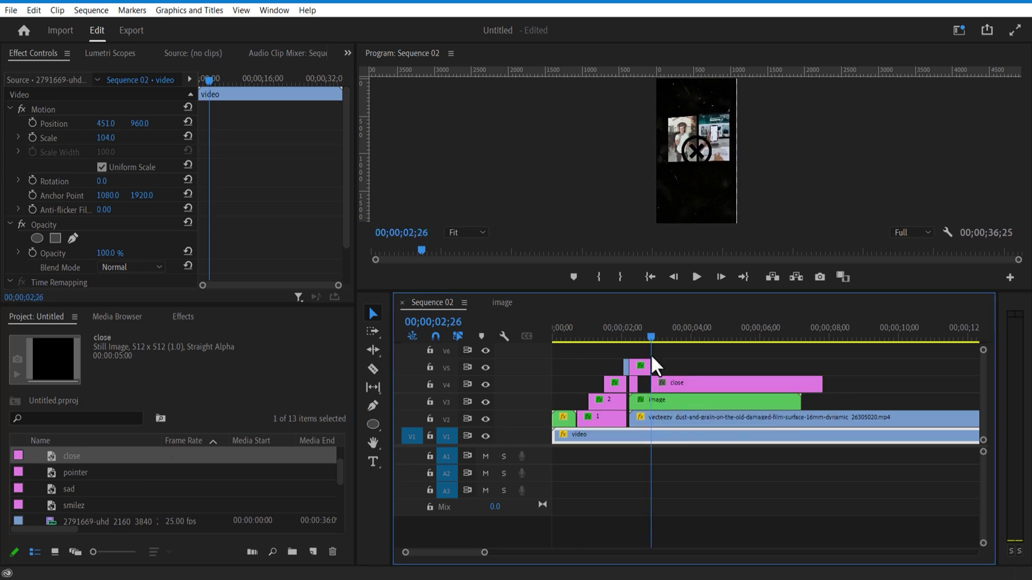
# Step: Find the Tint effect and apply it to the close clip
pyautogui.click(182, 317)
pyautogui.click(80, 333)
pyautogui.write('tint')
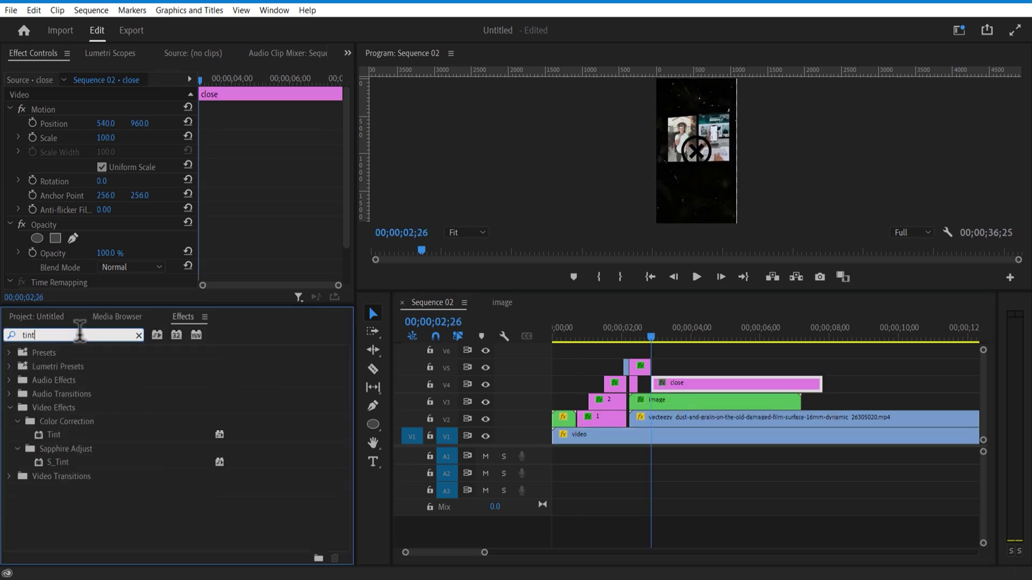
pyautogui.moveTo(62, 436); pyautogui.dragTo(662, 383)
# Step: Set the close clip's Tint colours to red, using FF0303 for Map Black To and a matching red for Map White To
pyautogui.moveTo(347, 147); pyautogui.dragTo(348, 212)
pyautogui.click(104, 223)
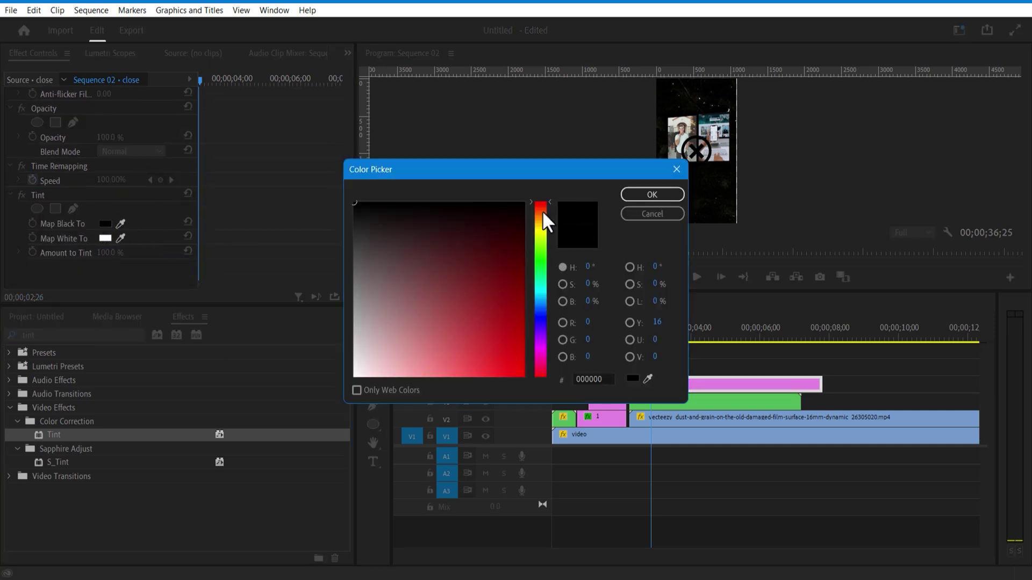
pyautogui.click(523, 381)
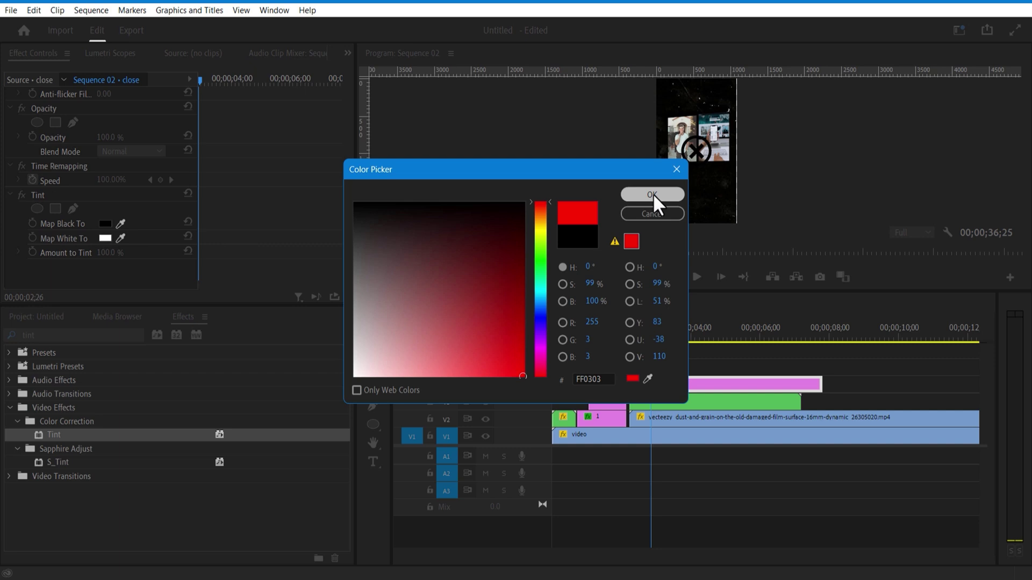
pyautogui.click(652, 196)
pyautogui.click(105, 238)
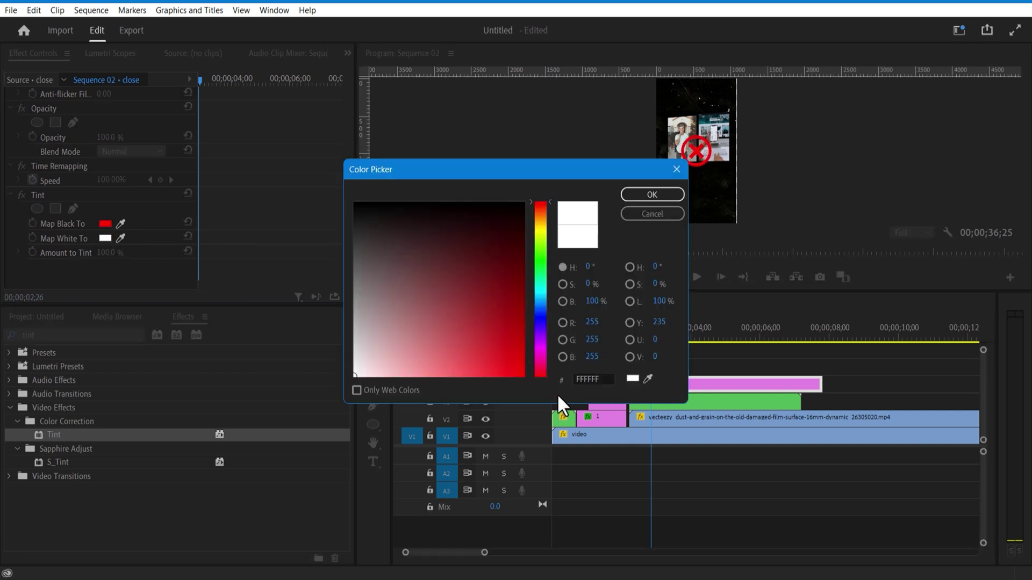
pyautogui.click(524, 375)
pyautogui.click(650, 195)
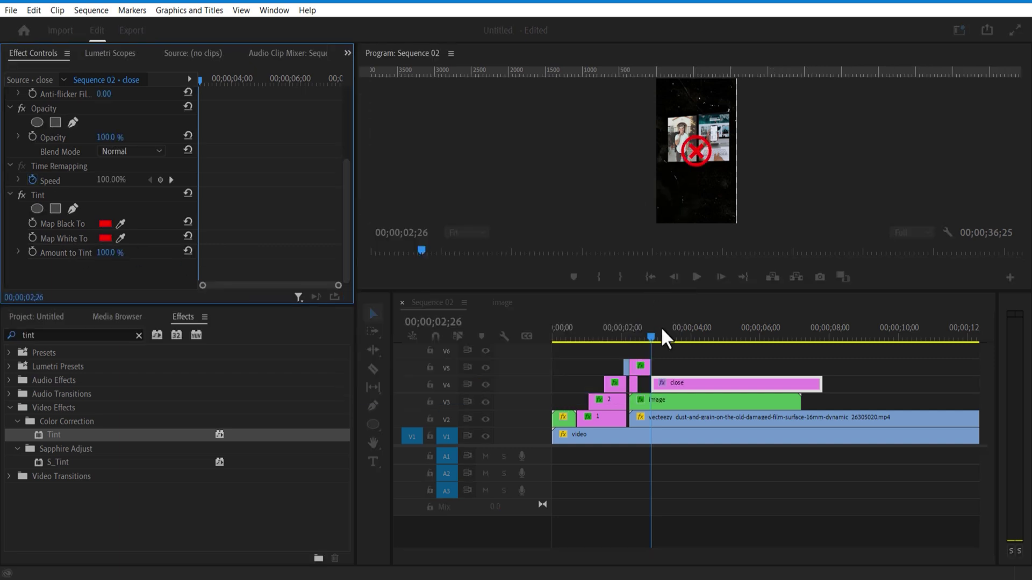
# Step: Scale the close icon to 24 and keyframe its Position from 1284, 106 at 00;00;02;26 to the frame's upper-right corner at 00;00;03;02
pyautogui.scroll(5, 56, 173)
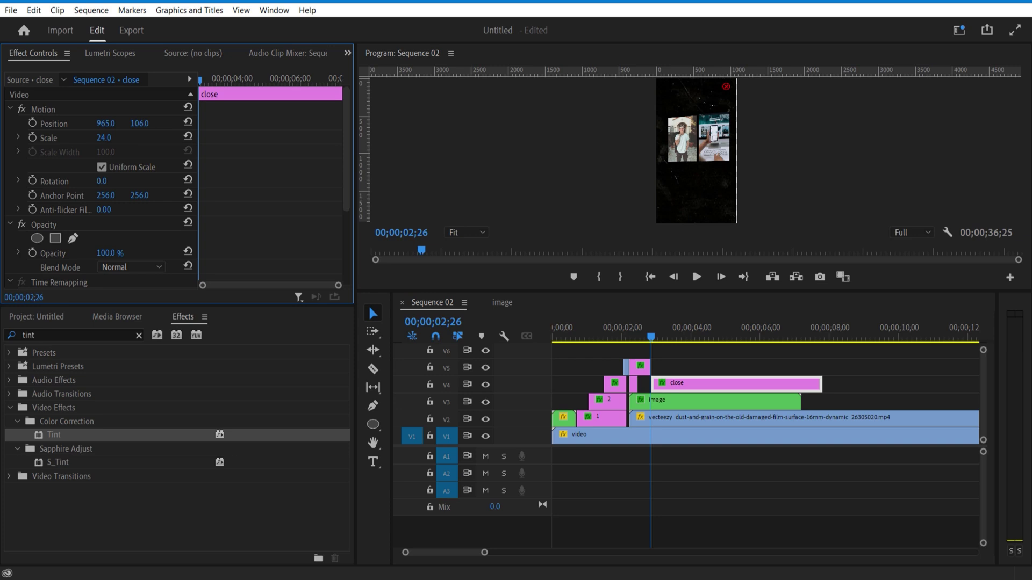
pyautogui.click(36, 123)
pyautogui.moveTo(111, 127); pyautogui.dragTo(208, 127)
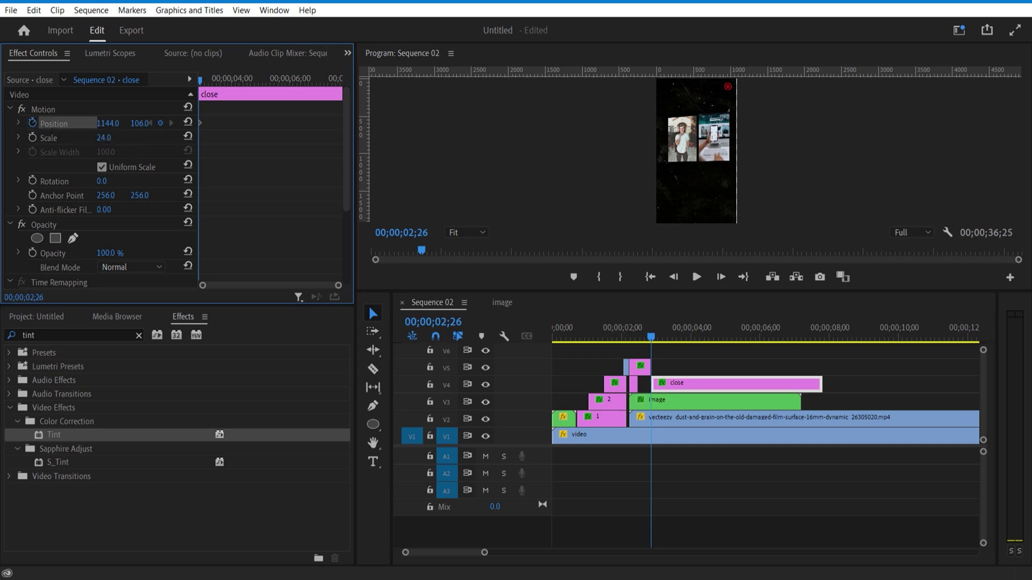
pyautogui.moveTo(203, 85); pyautogui.dragTo(213, 92)
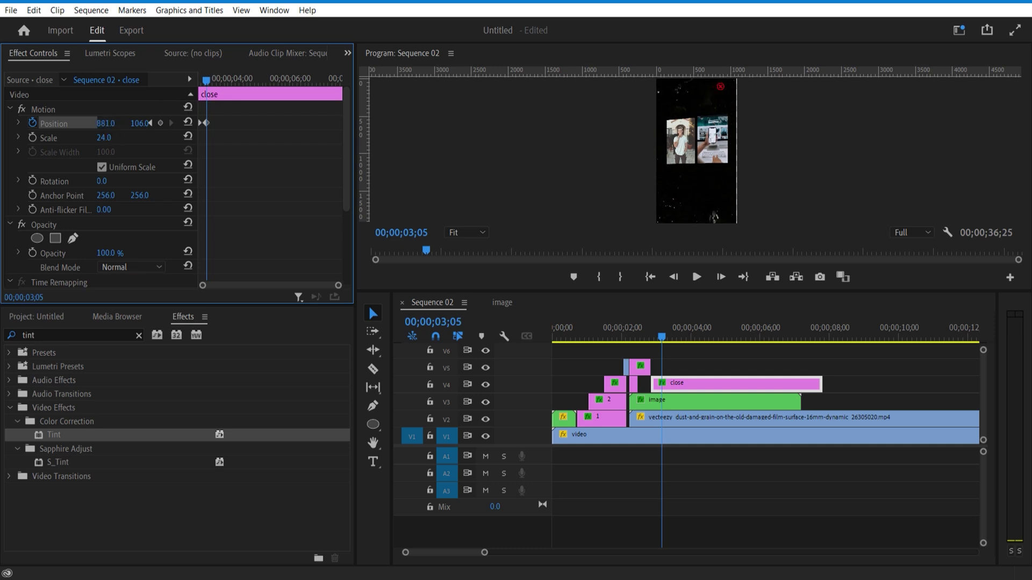
pyautogui.click(661, 337)
pyautogui.click(664, 383)
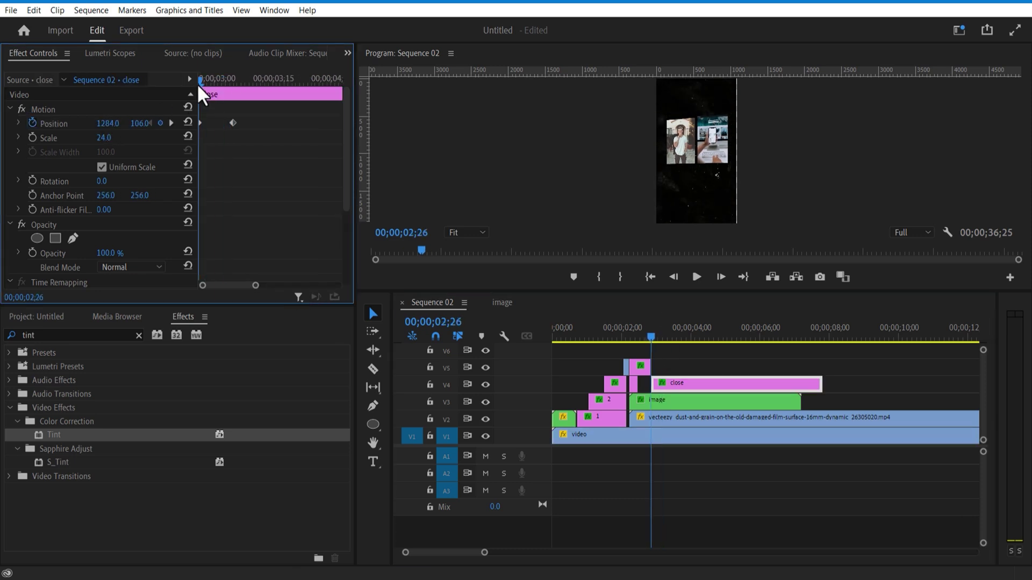
pyautogui.moveTo(200, 87); pyautogui.dragTo(221, 86)
pyautogui.moveTo(231, 123); pyautogui.dragTo(221, 123)
# Step: Place the pointer image on V5 starting at 00;00;03;02, with Scale 13 and Position 1160, 960 outside the frame's right edge
pyautogui.click(50, 317)
pyautogui.moveTo(75, 472); pyautogui.dragTo(677, 371)
pyautogui.click(677, 372)
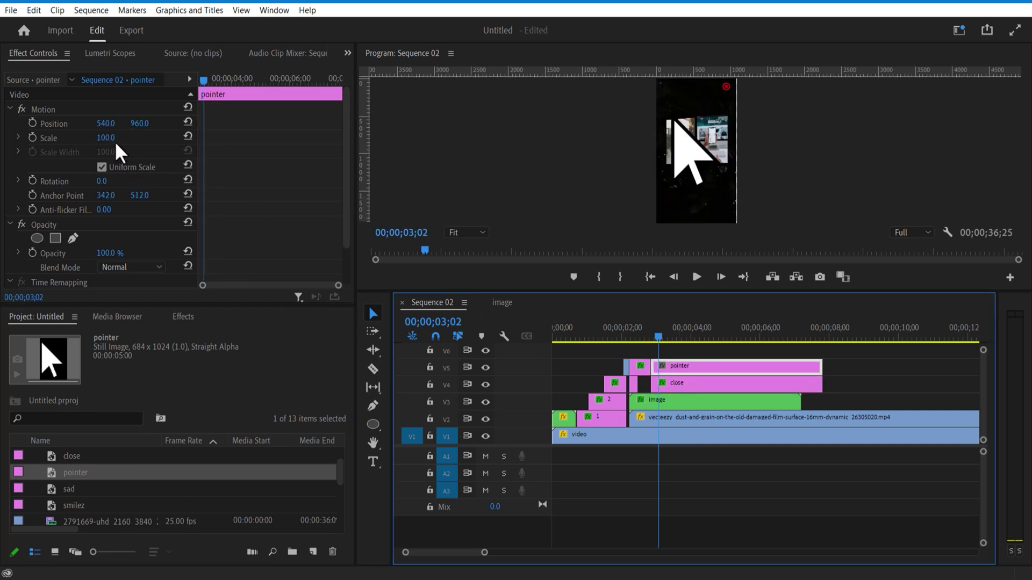
pyautogui.moveTo(116, 144); pyautogui.dragTo(68, 144)
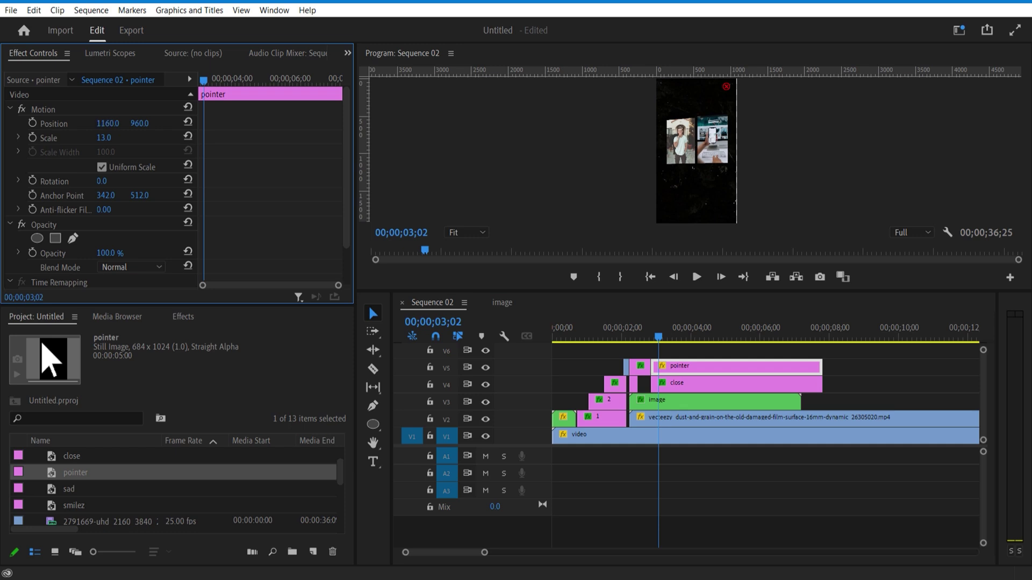
pyautogui.moveTo(678, 369); pyautogui.dragTo(686, 369)
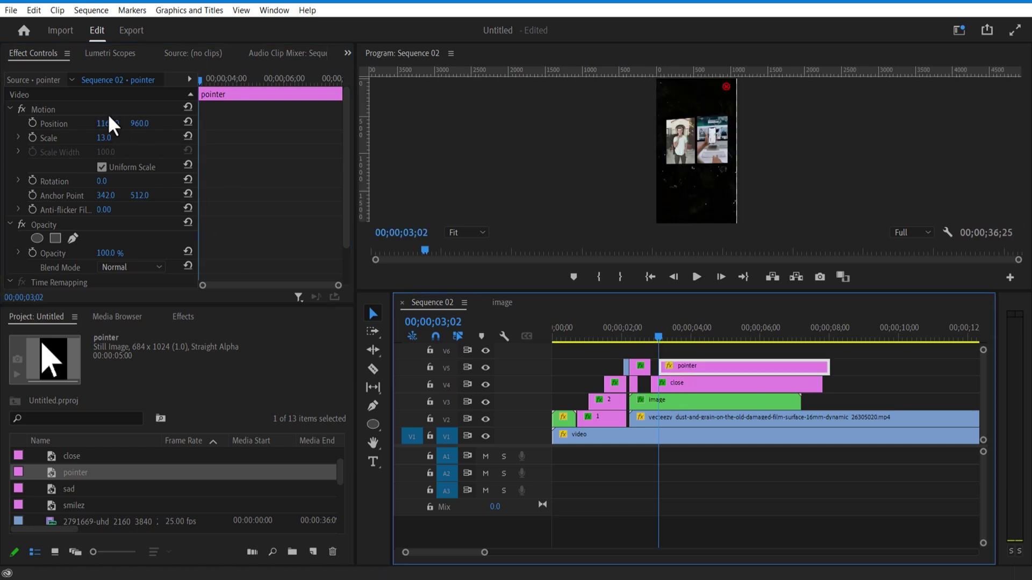
# Step: Keyframe the pointer's Position from outside the frame at 00;00;03;02 to 989, 174 on the close icon at 00;00;03;12
pyautogui.click(32, 123)
pyautogui.moveTo(202, 82); pyautogui.dragTo(210, 85)
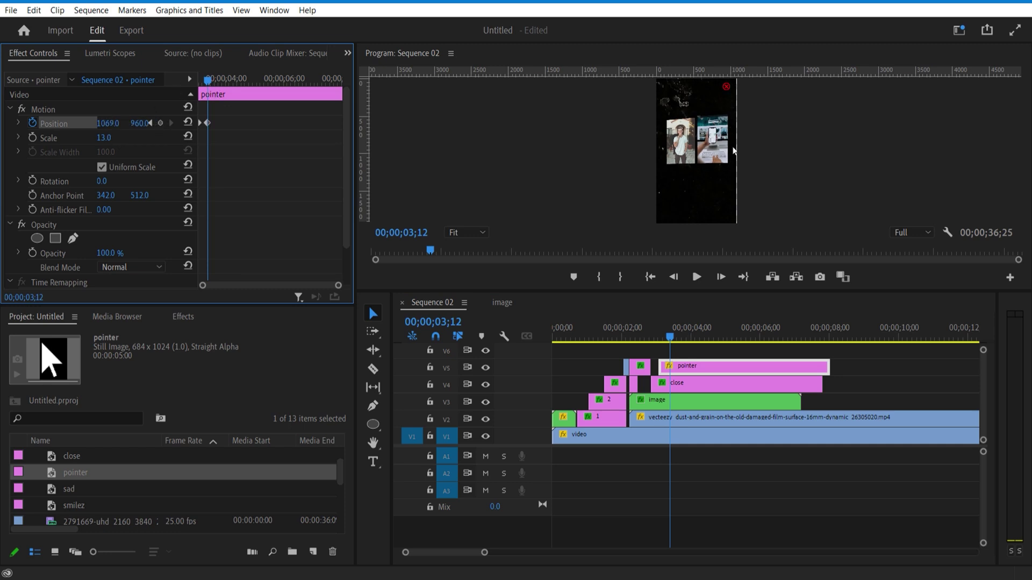
pyautogui.moveTo(141, 123)
pyautogui.mouseDown()
pyautogui.moveTo(120, 124)
pyautogui.moveTo(143, 131)
pyautogui.mouseUp()
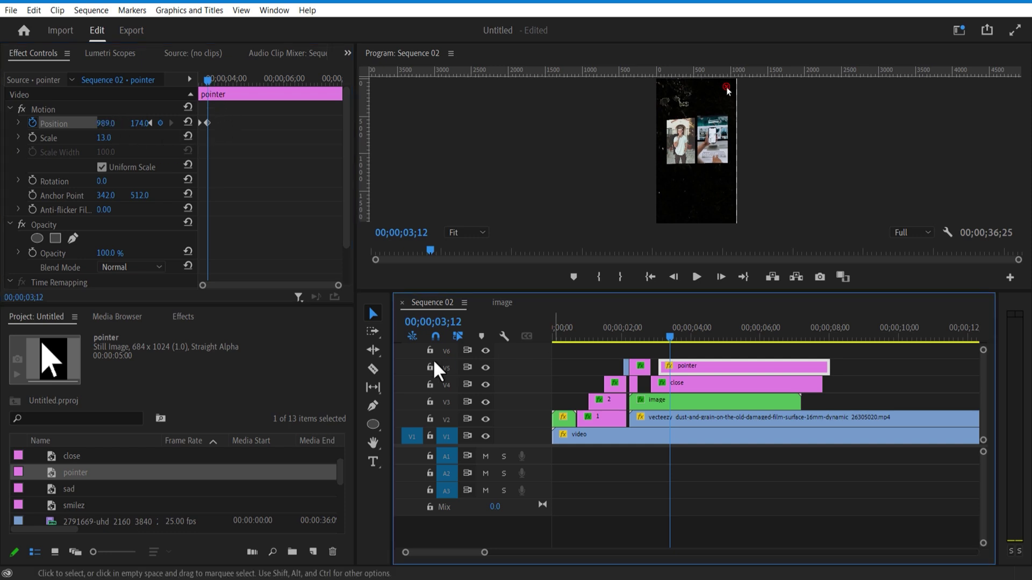
# Step: Cut the clips on V1 to V5 at 00;00;03;15 and delete everything after the cut
pyautogui.click(373, 369)
pyautogui.press('Right')
pyautogui.press('Right')
pyautogui.press('Right')
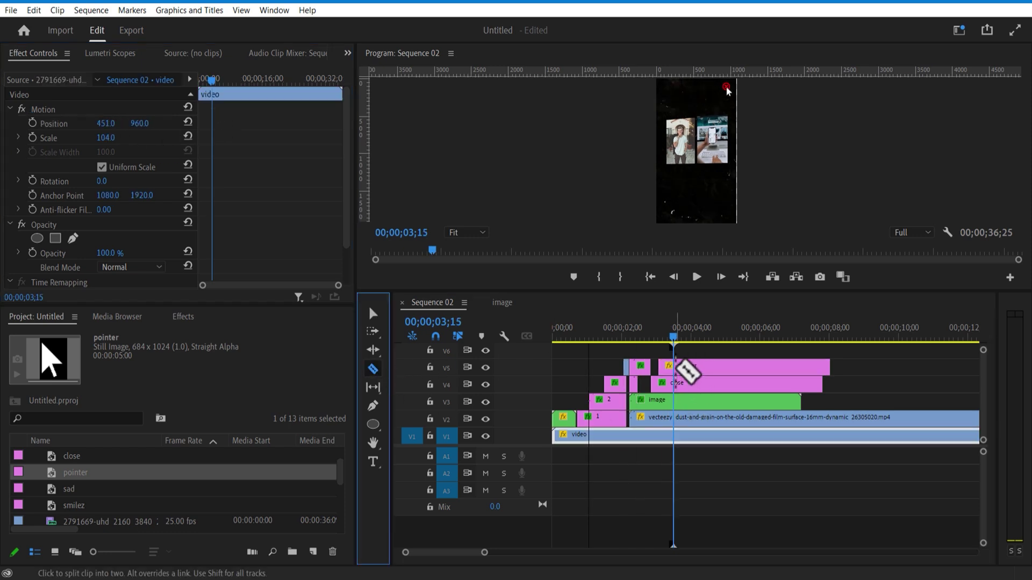
pyautogui.click(674, 367)
pyautogui.click(674, 384)
pyautogui.click(674, 401)
pyautogui.click(674, 418)
pyautogui.click(674, 434)
pyautogui.click(372, 314)
pyautogui.moveTo(682, 351); pyautogui.dragTo(744, 430)
pyautogui.press('Delete')
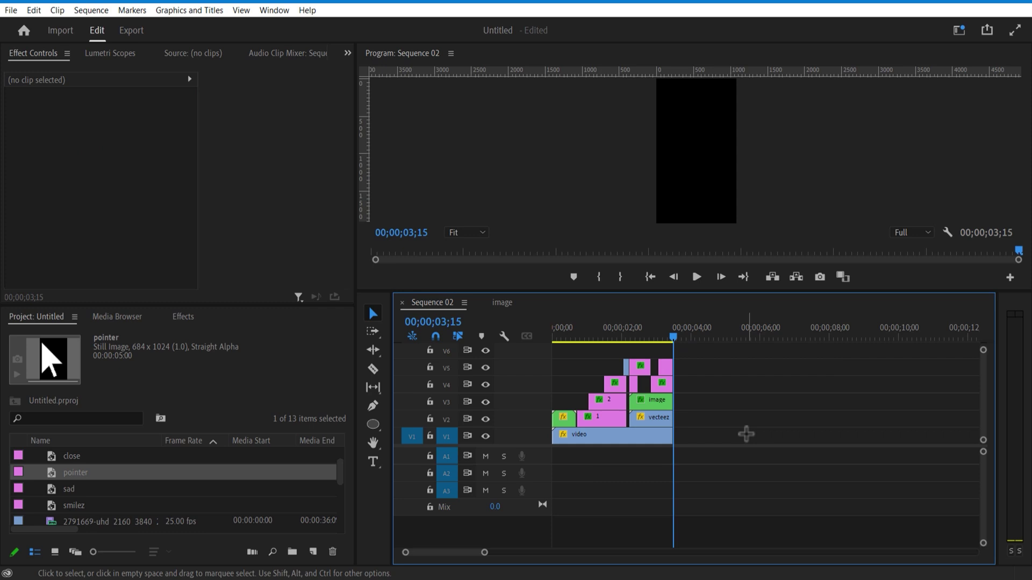
# Step: Create a 1080 x 1920 adjustment layer at 29.97 fps and place it on V6 over the whole sequence
pyautogui.click(557, 331)
pyautogui.scroll(1, 123, 519)
pyautogui.click(312, 552)
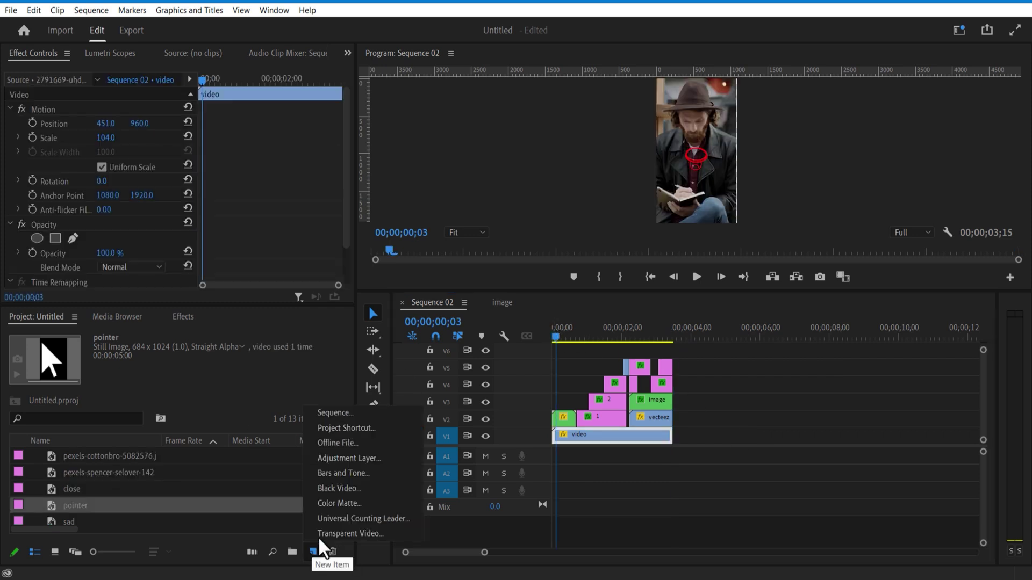
pyautogui.click(347, 459)
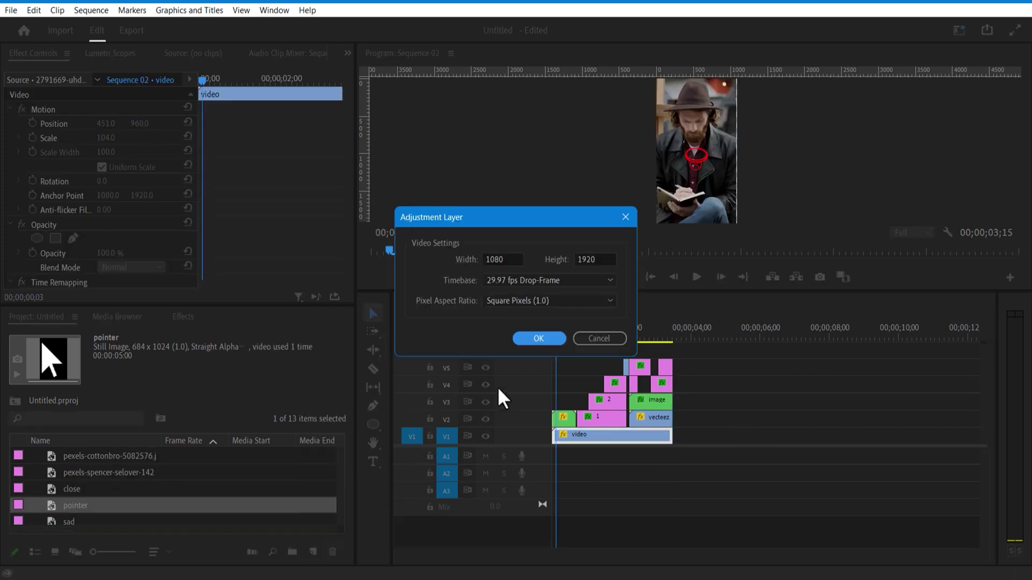
pyautogui.click(537, 339)
pyautogui.moveTo(74, 460); pyautogui.dragTo(693, 351)
# Step: Apply Posterize Time to the adjustment layer, set its Frame Rate to 12, and play the sequence
pyautogui.click(183, 316)
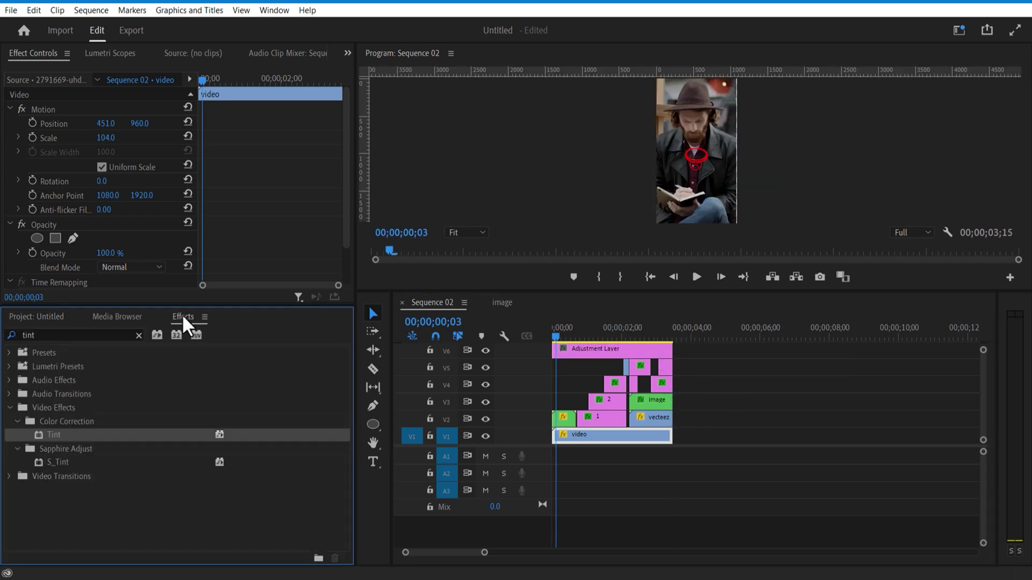
pyautogui.click(88, 334)
pyautogui.write('poster')
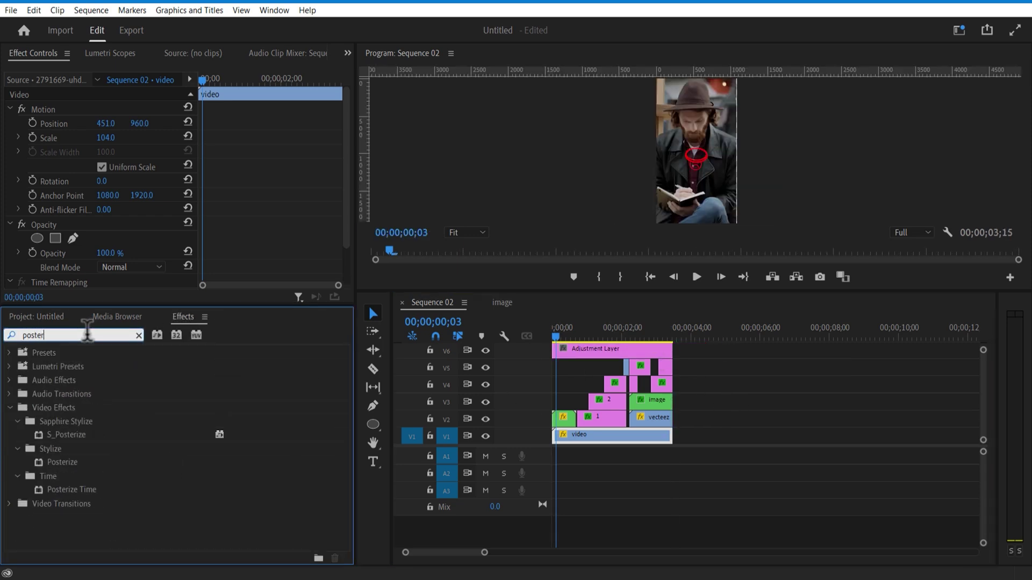
pyautogui.moveTo(76, 490); pyautogui.dragTo(581, 349)
pyautogui.moveTo(346, 196); pyautogui.dragTo(349, 260)
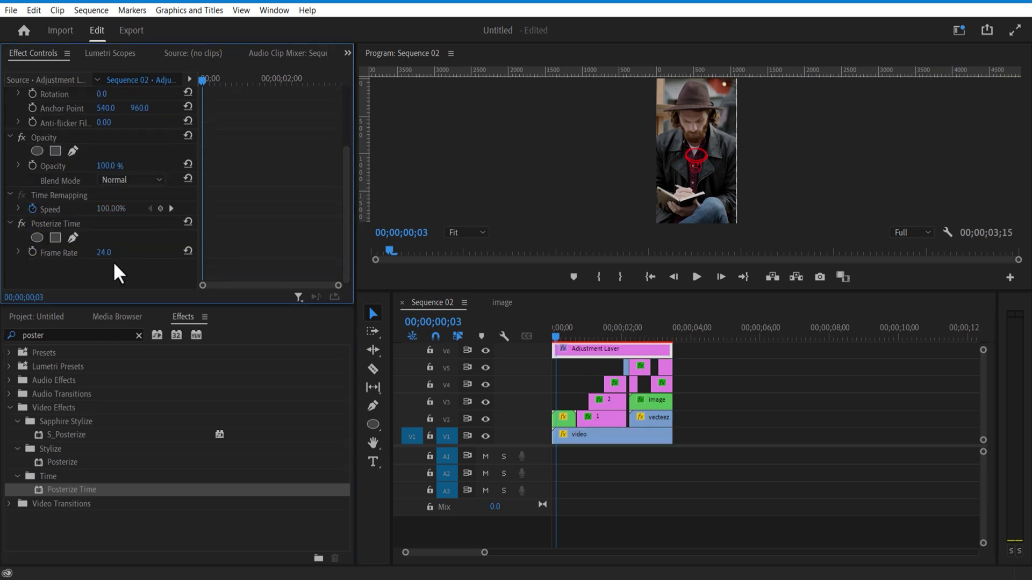
pyautogui.click(108, 252)
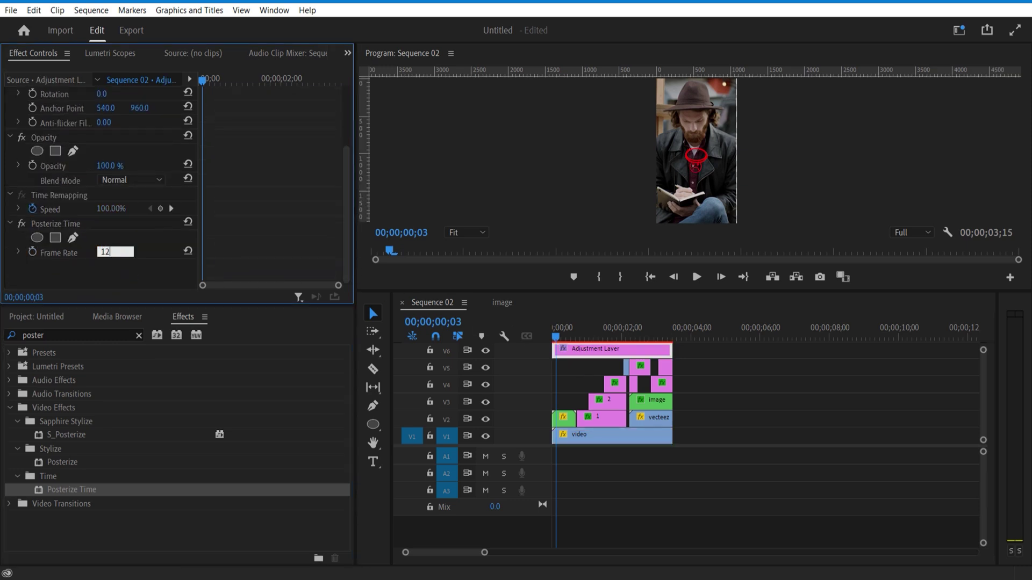
pyautogui.press('Return')
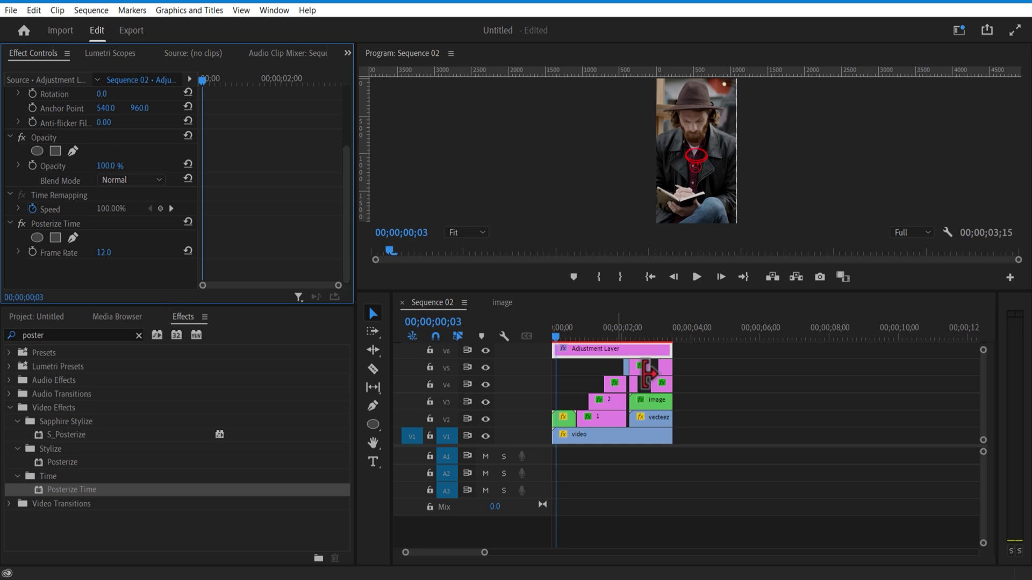
pyautogui.click(699, 277)
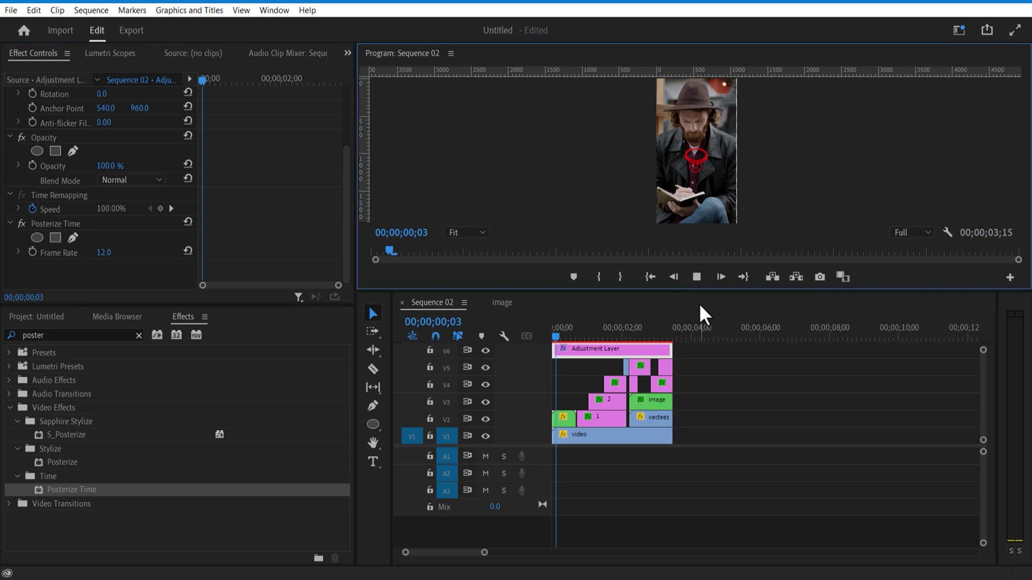